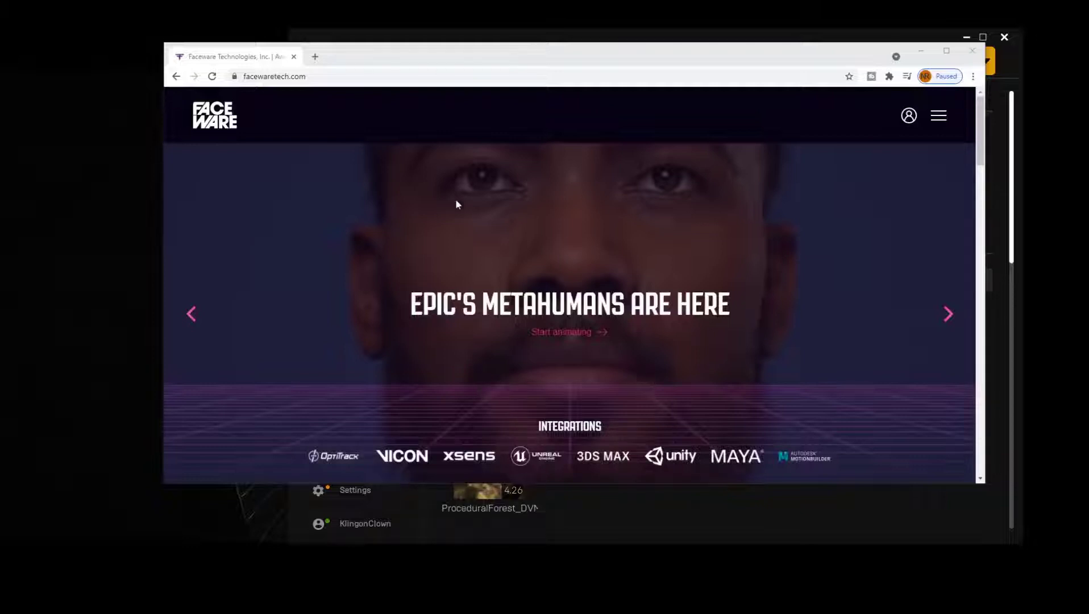
Open support.facewaretech.com/metahumans, read its Requirements, then switch back to the Epic Games Launcher.
left_click(335, 76)
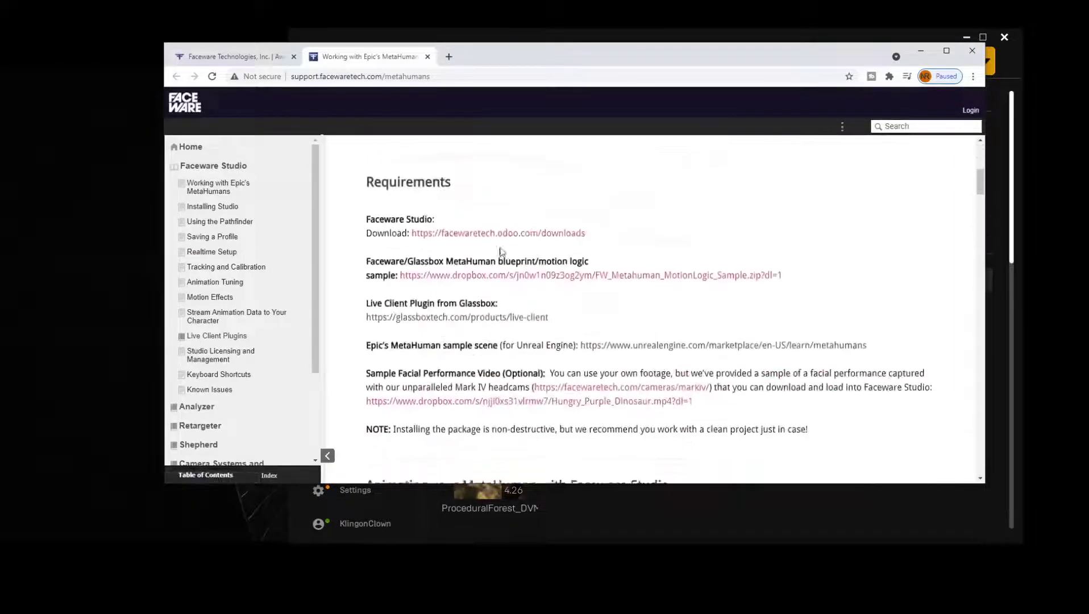
scroll(348, 241, "up", 1)
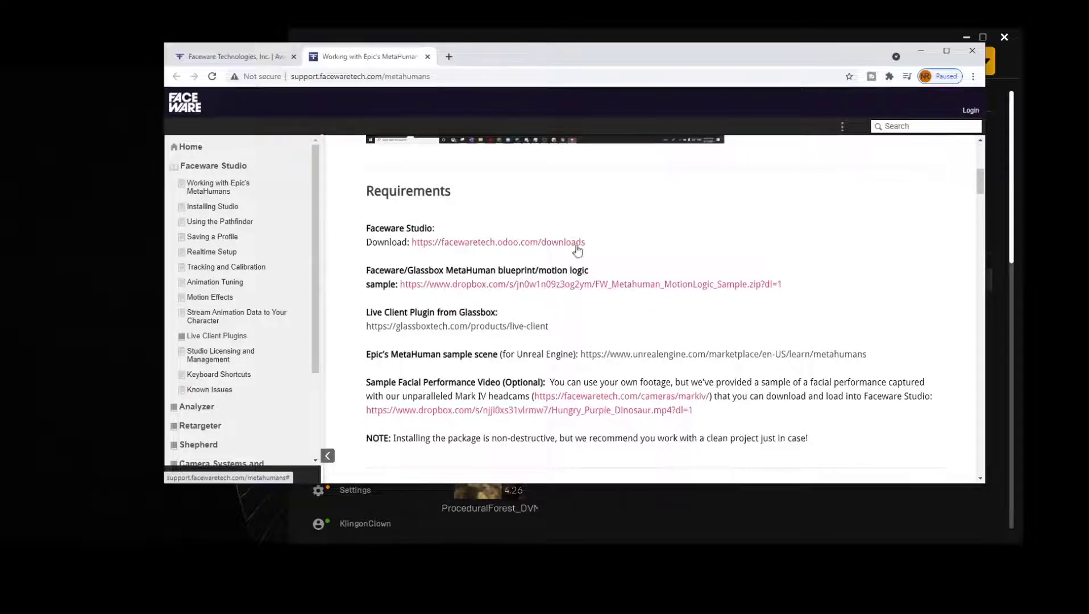
scroll(457, 291, "down", 15)
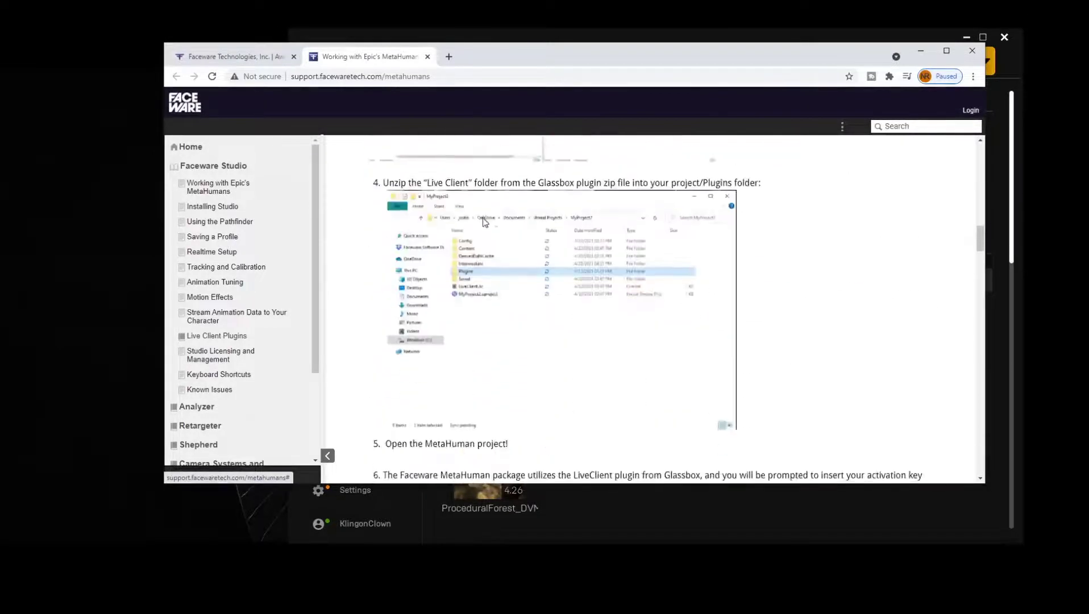
scroll(582, 299, "up", 15)
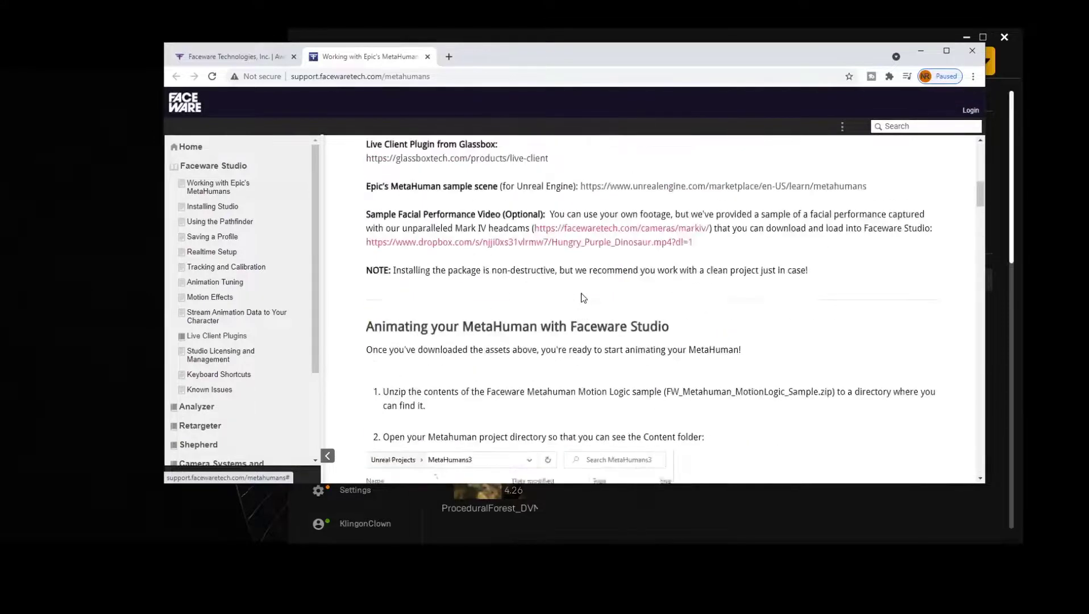
scroll(582, 299, "down", 2)
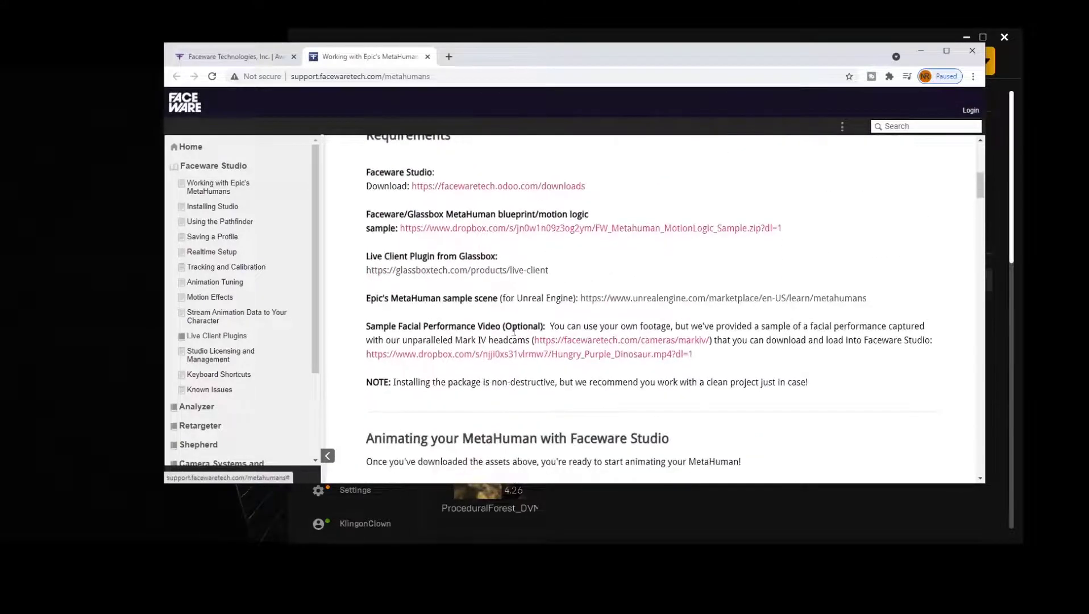
scroll(546, 334, "up", 1)
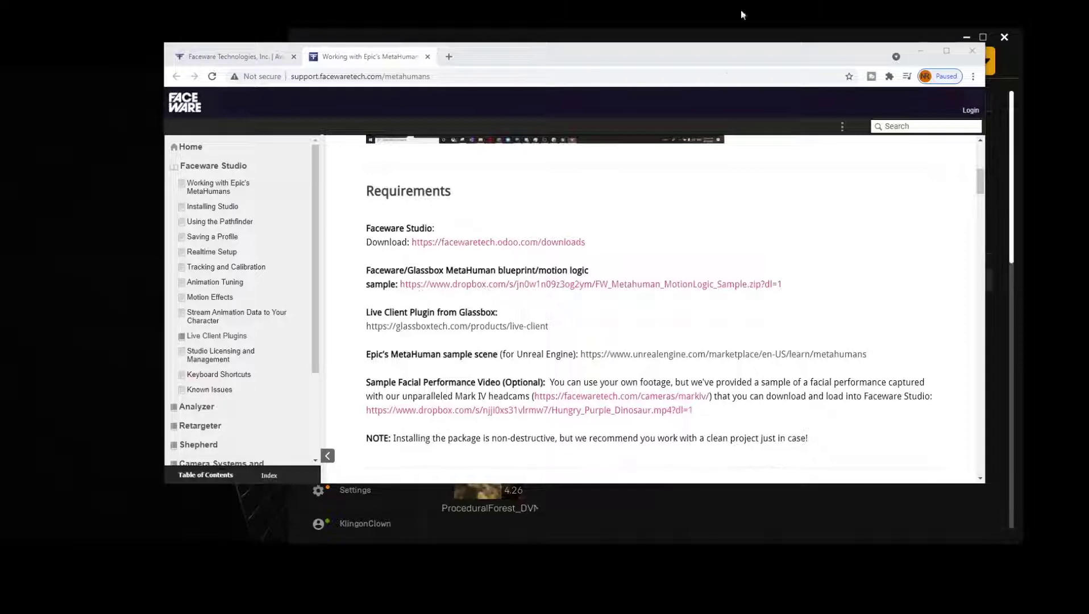
left_click(214, 60)
key("alt+Tab")
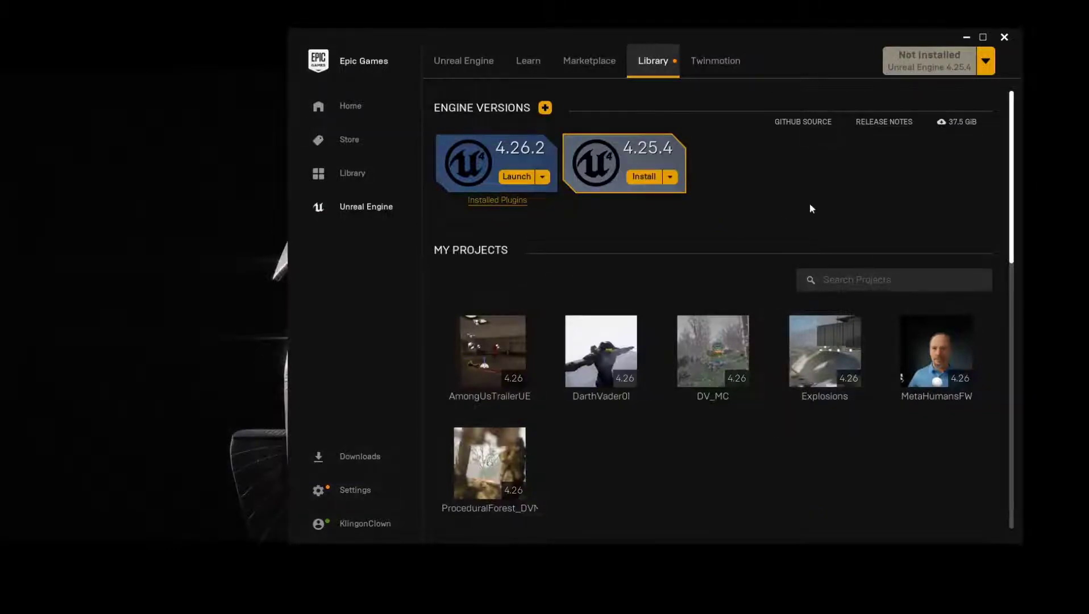
Create a project from the MetaHumans sample in the Vault, stored in E:\UE_Projects.
scroll(576, 202, "down", 8)
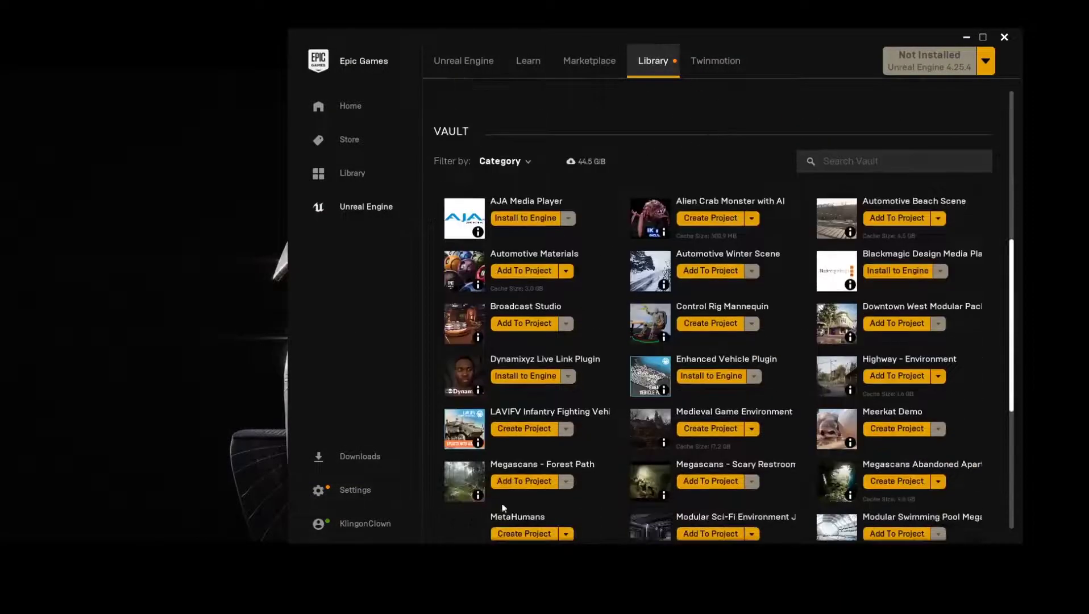
scroll(576, 409, "down", 3)
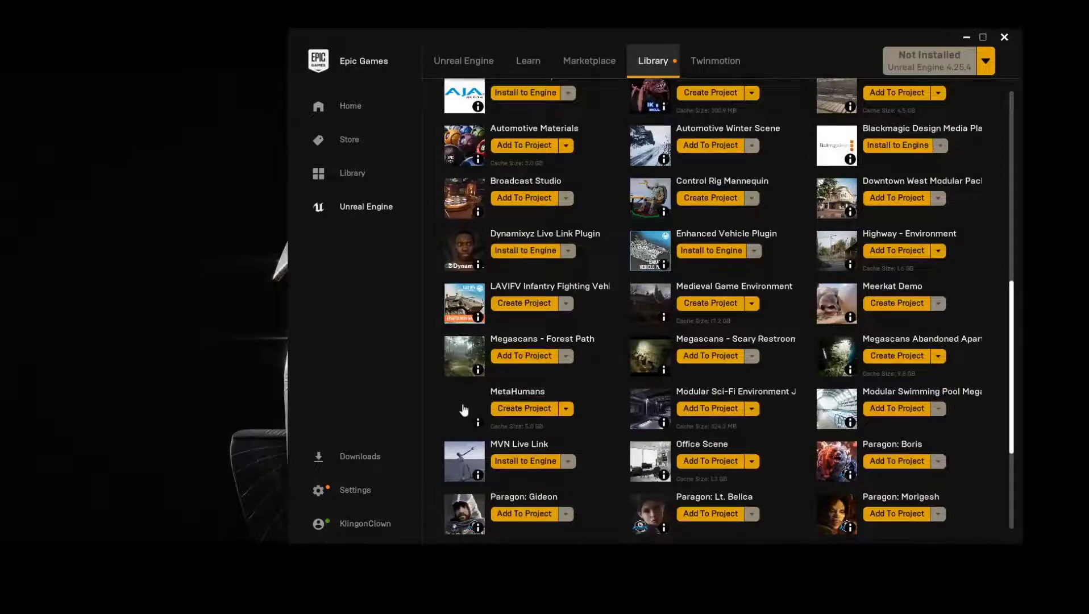
scroll(464, 409, "down", 2)
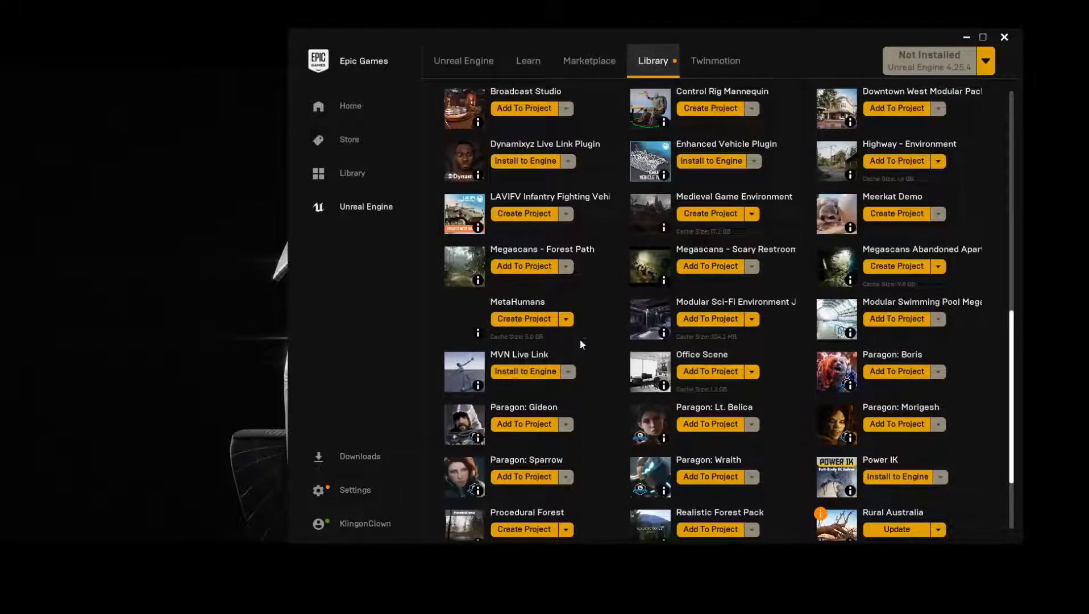
left_click(524, 319)
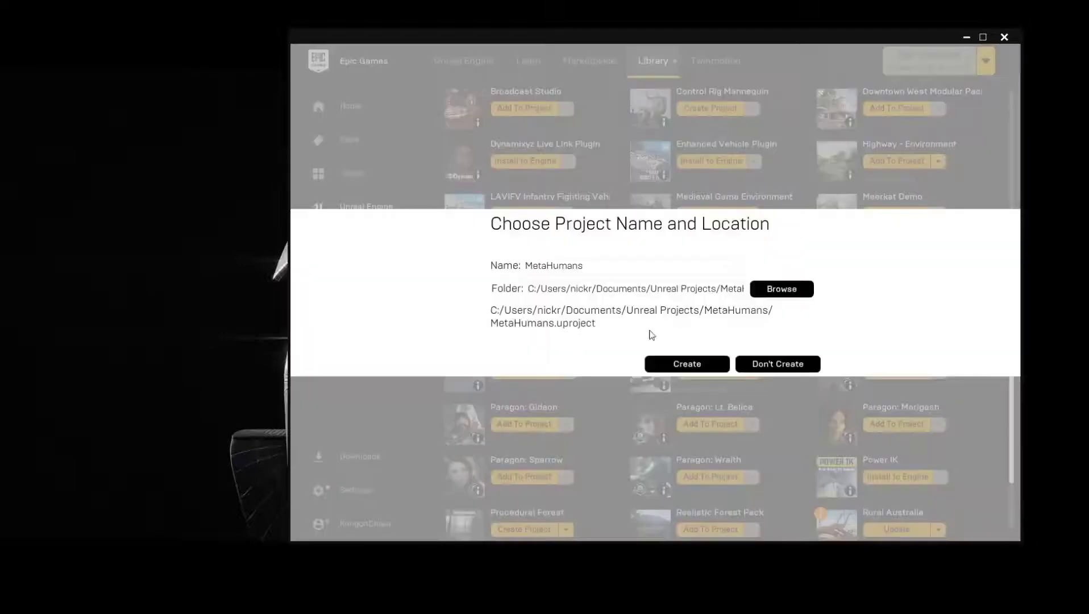
left_click(782, 289)
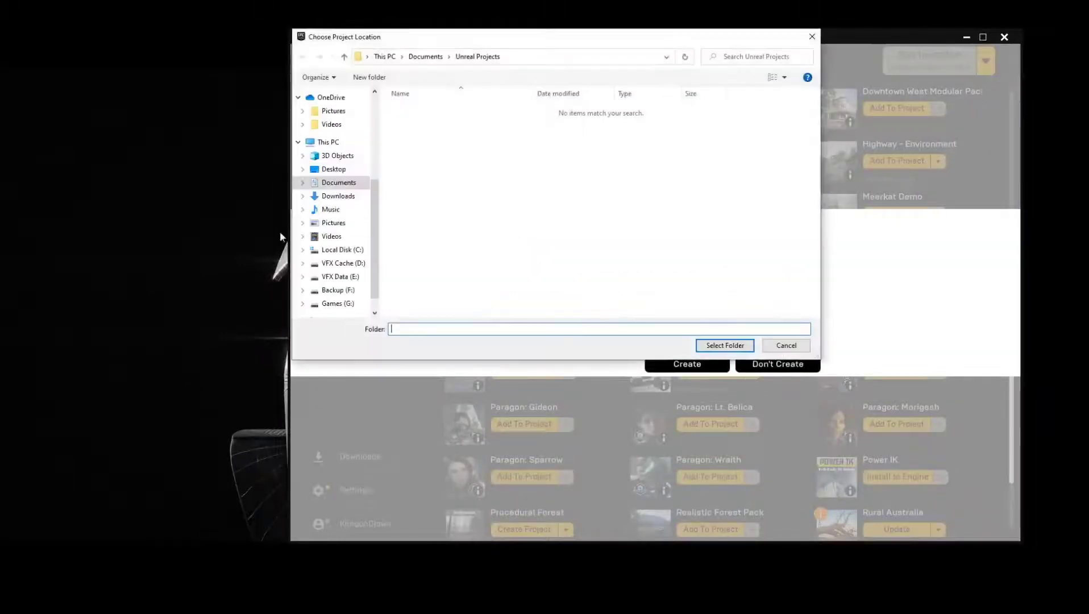
left_click(339, 277)
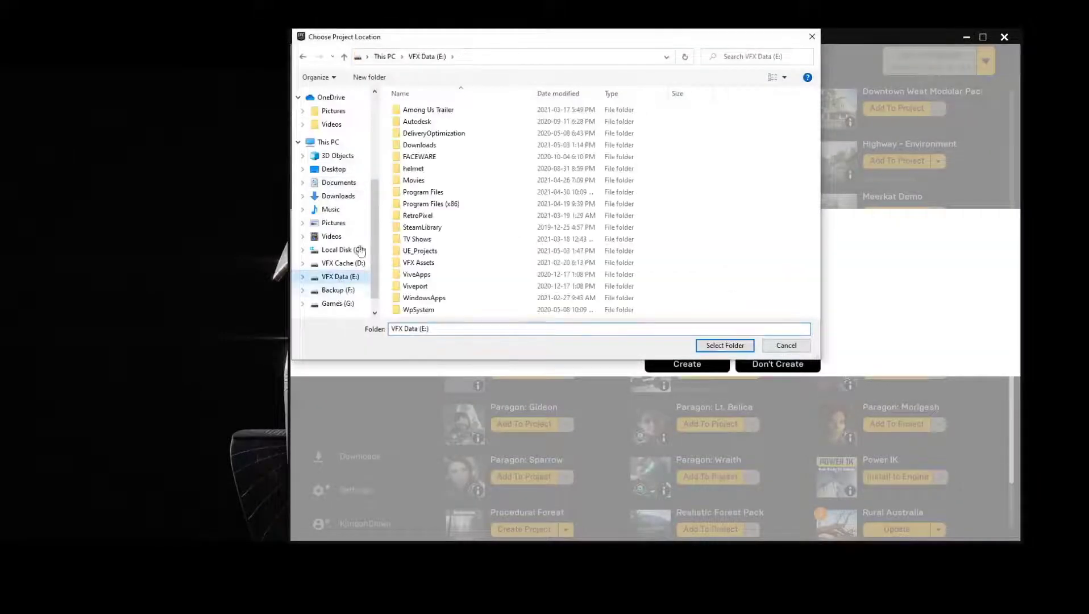
double_click(419, 250)
left_click(724, 345)
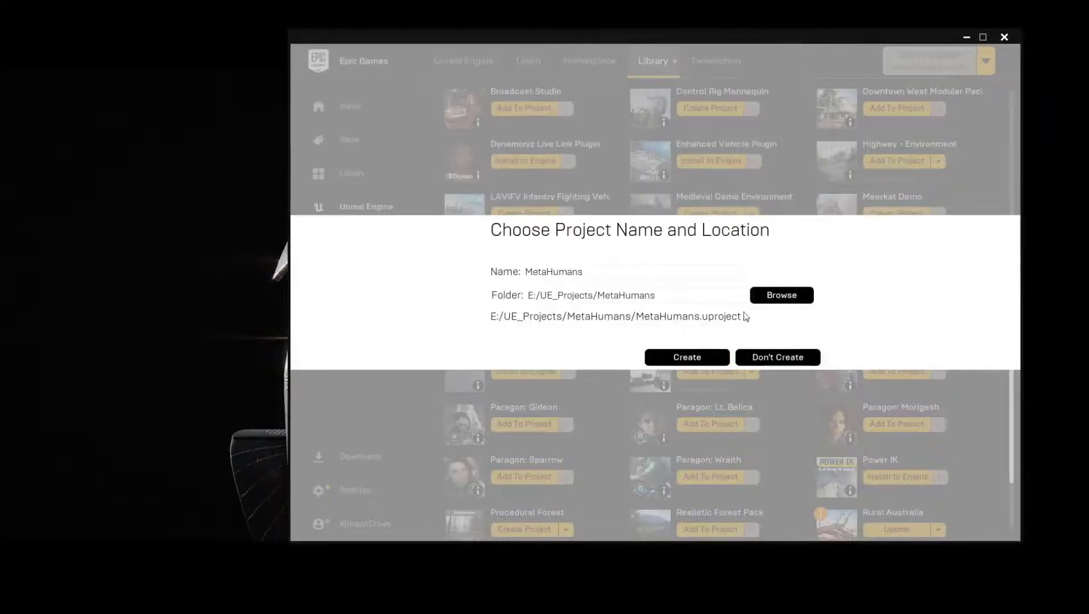
left_click(706, 356)
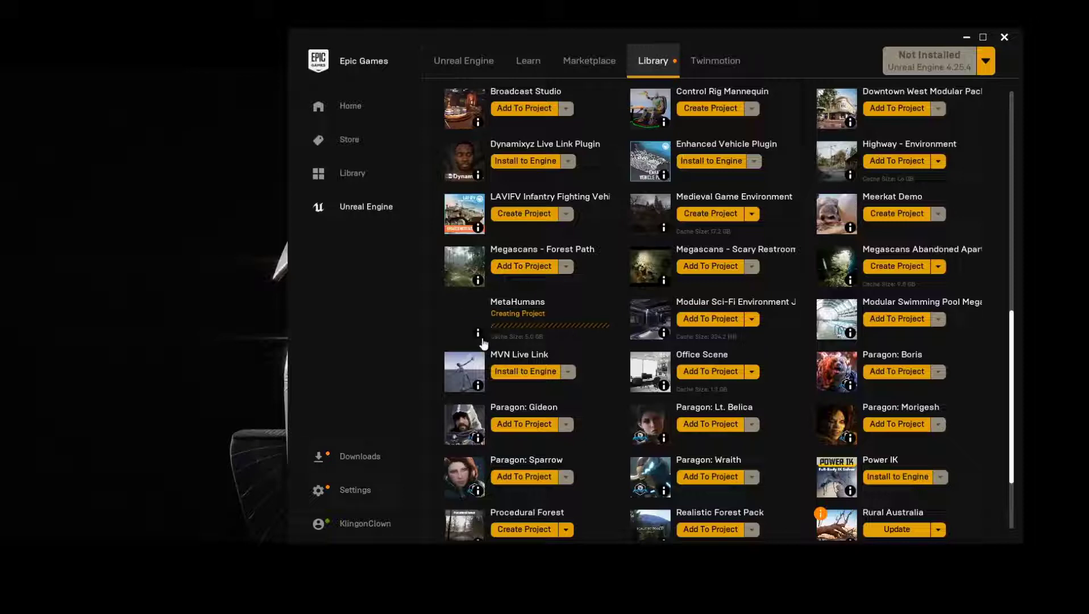
Open the Faceware MetaHuman Release Package folder inside the zip.
mouse_move(480, 338)
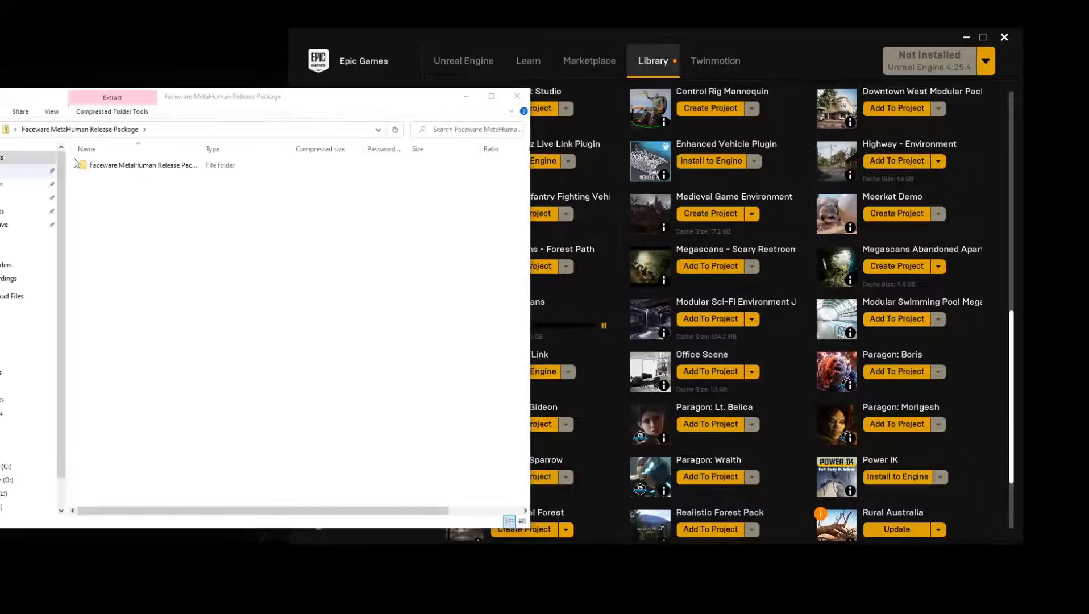
left_click_drag(198, 107, 321, 97)
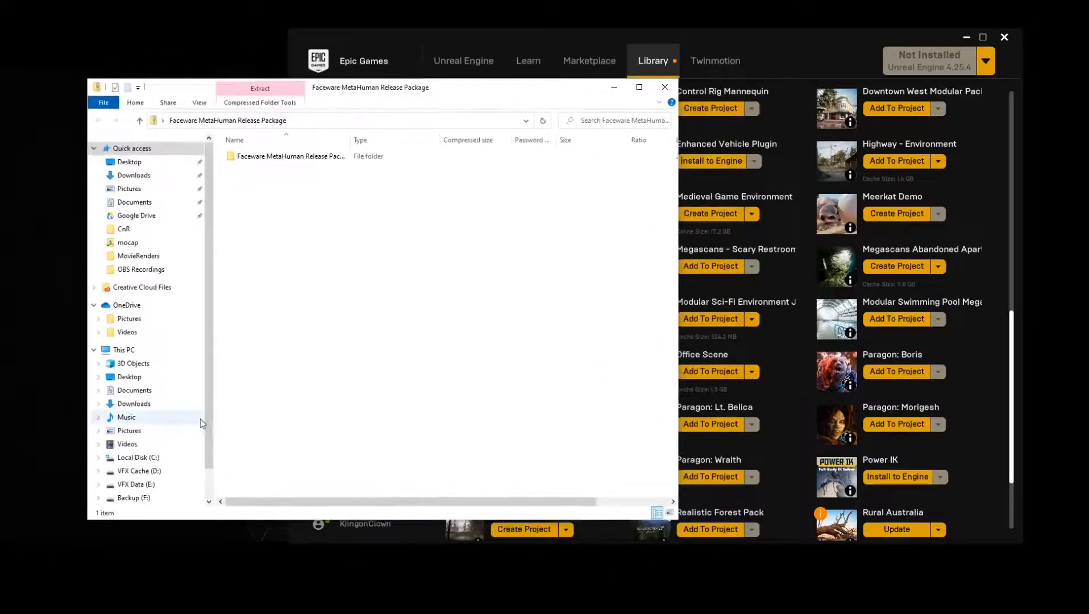
left_click(268, 159)
left_click_drag(424, 92, 370, 65)
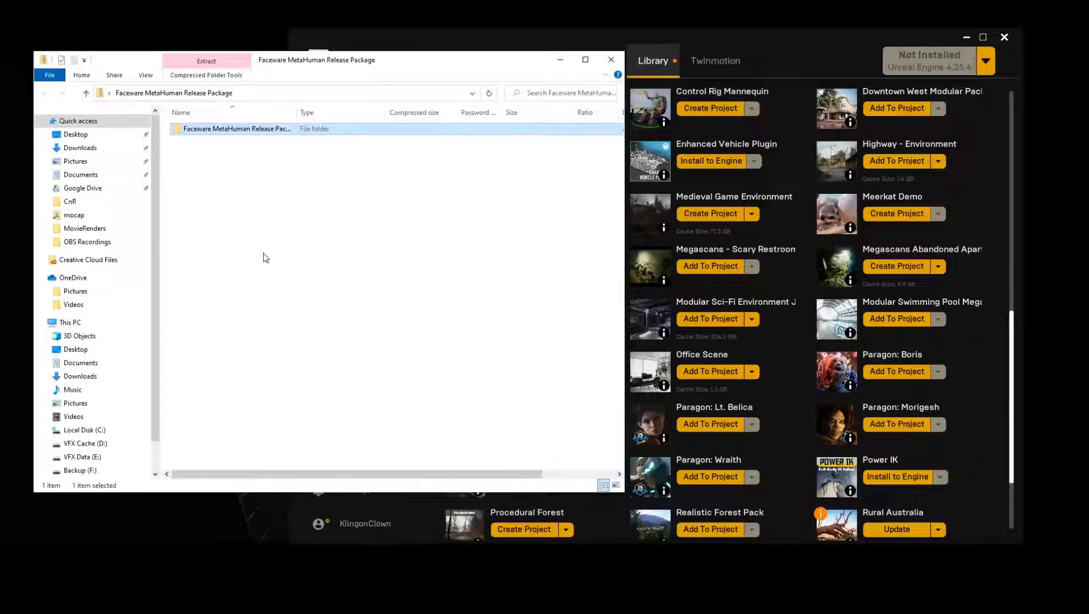
double_click(208, 129)
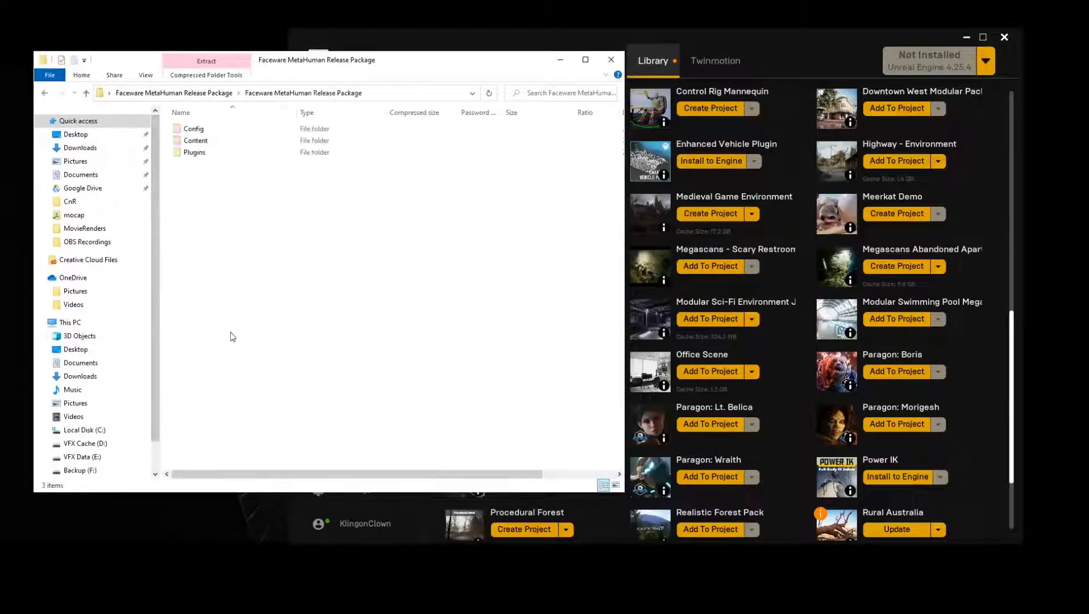
Select the Config, Content and Plugins folders and move the package window to the left.
left_click_drag(200, 125, 439, 155)
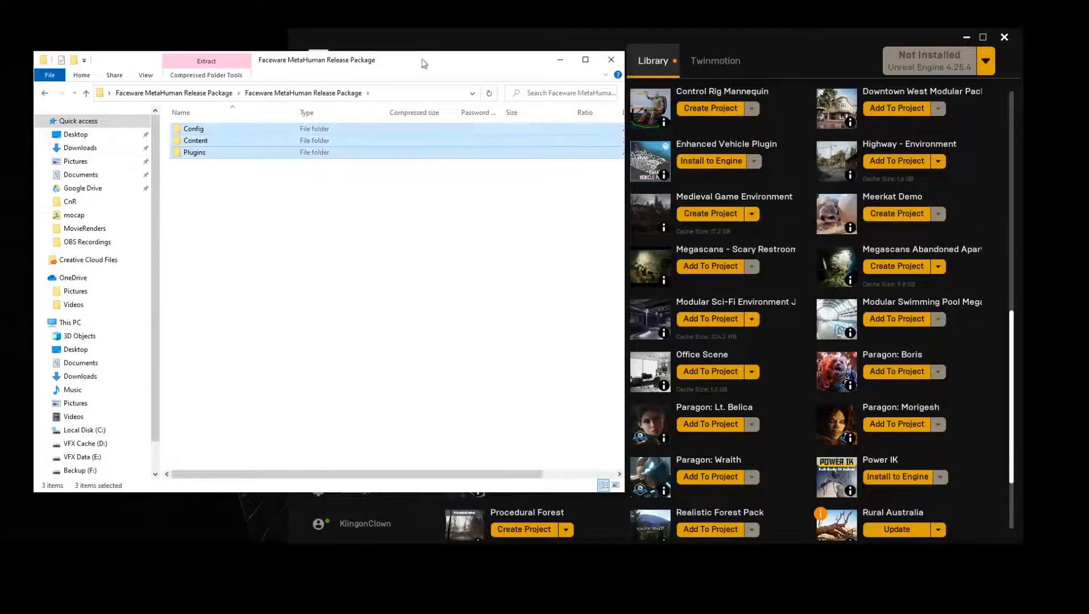
left_click_drag(433, 65, 419, 23)
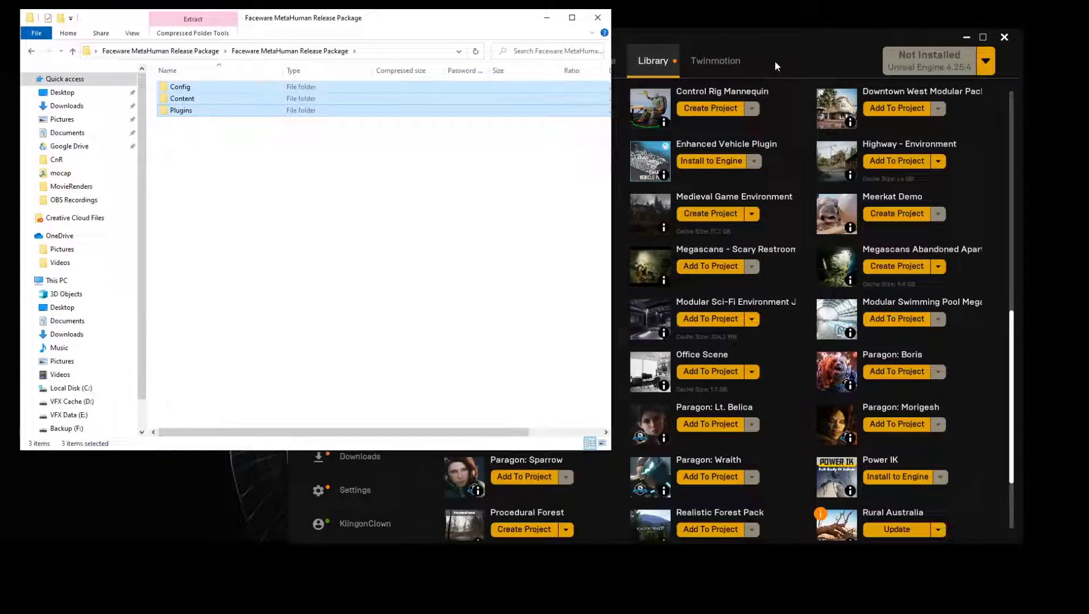
left_click_drag(341, 18, 514, 351)
scroll(475, 315, "up", 10)
left_click_drag(584, 365, 505, 52)
left_click_drag(612, 46, 20, 171)
Open the MetaHumans project folder via Show in folder and arrange it beside the package window.
right_click(936, 251)
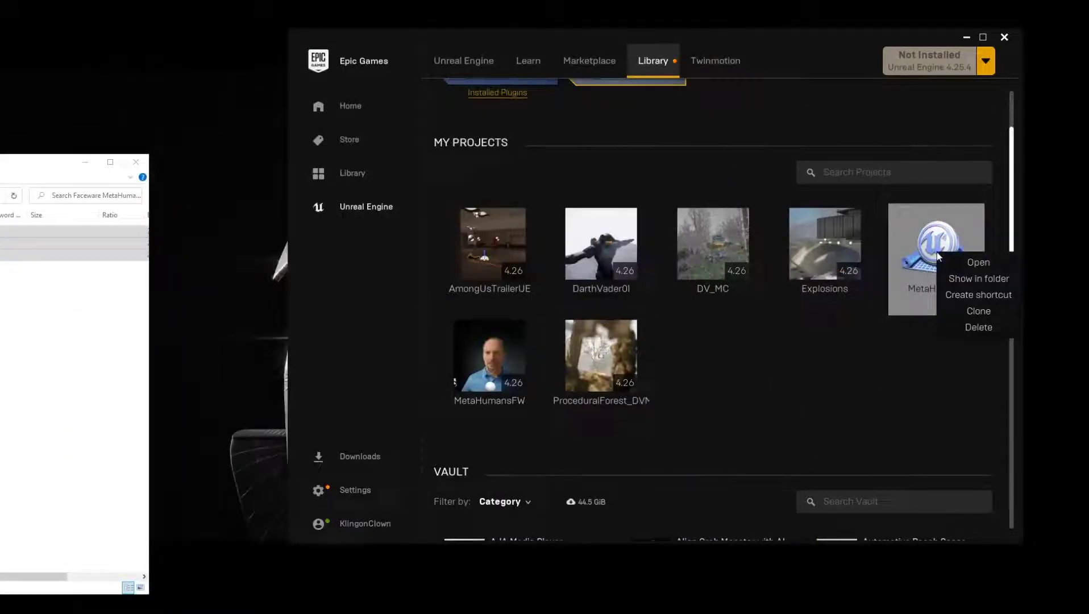
left_click(989, 283)
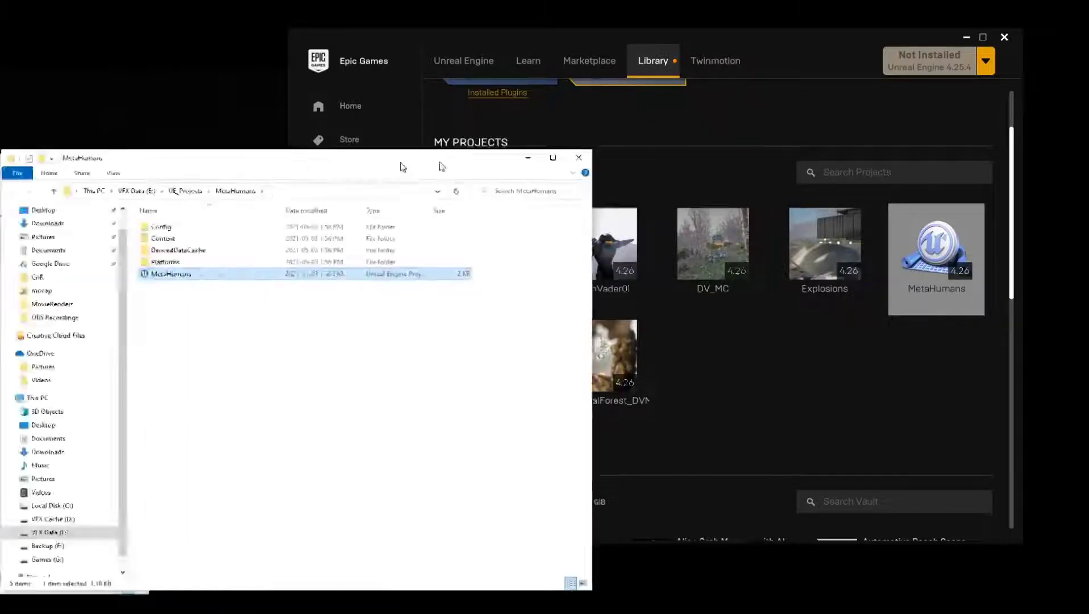
left_click_drag(401, 162, 911, 73)
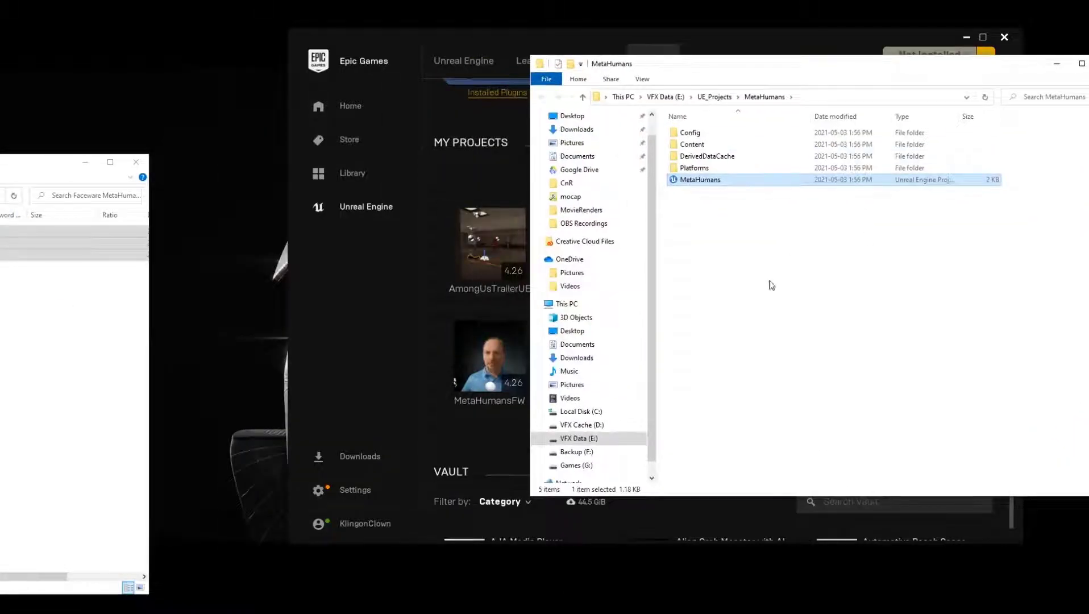
left_click_drag(57, 162, 522, 165)
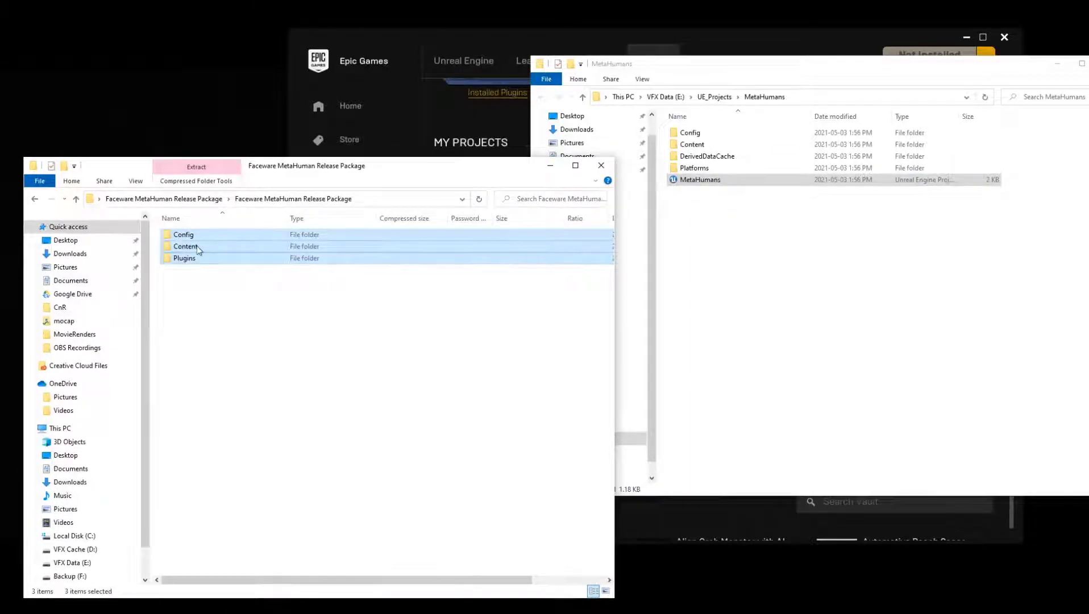
Copy Config, Content and Plugins into the project, replacing existing files, and close the package window.
left_click_drag(197, 246, 729, 269)
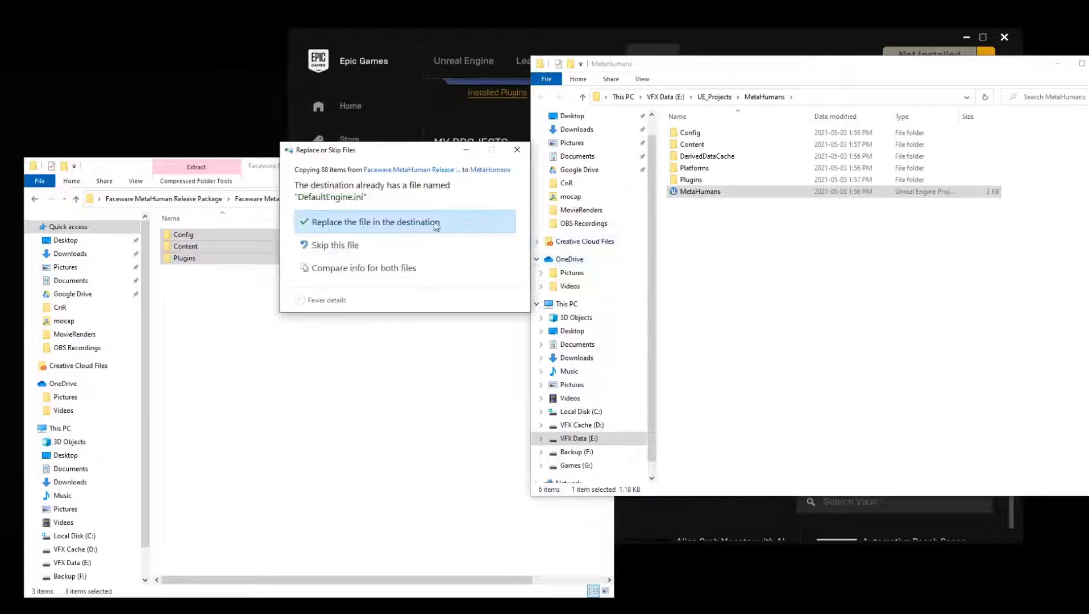
left_click(368, 222)
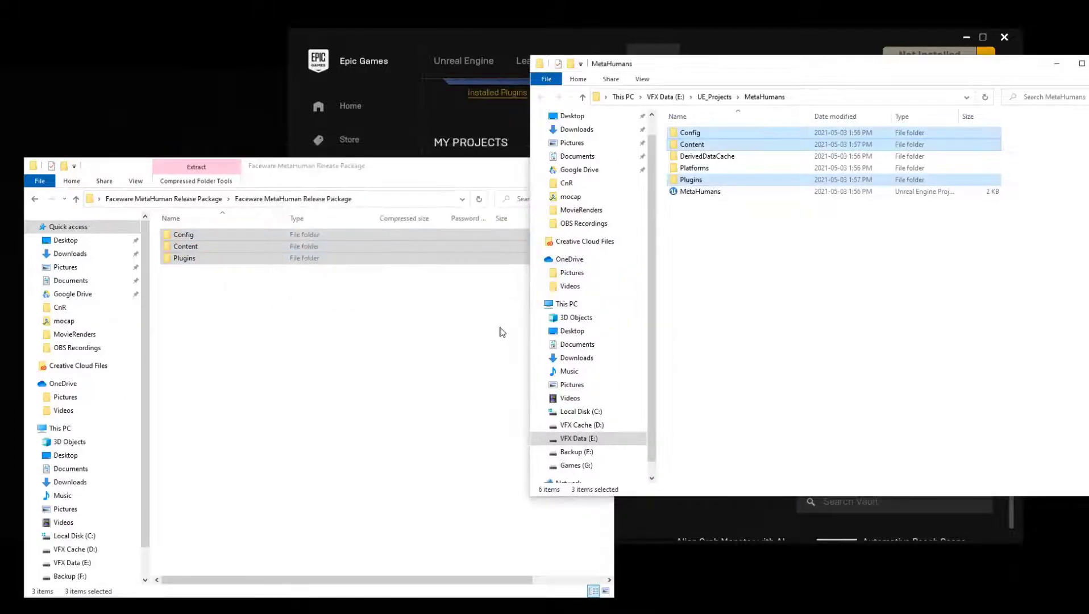
left_click(390, 394)
left_click(601, 165)
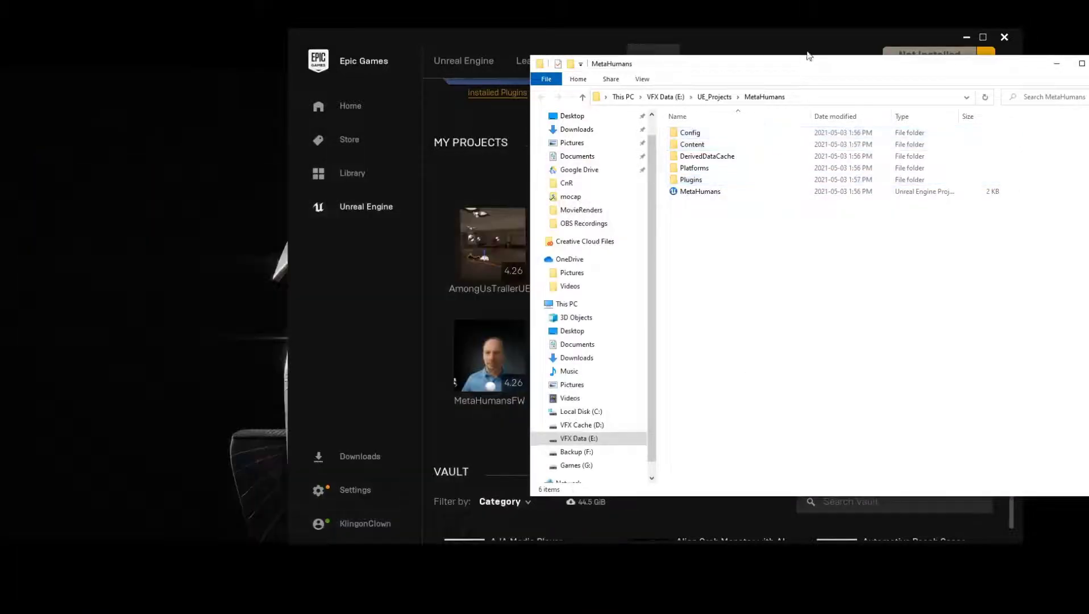
left_click_drag(840, 67, 548, 103)
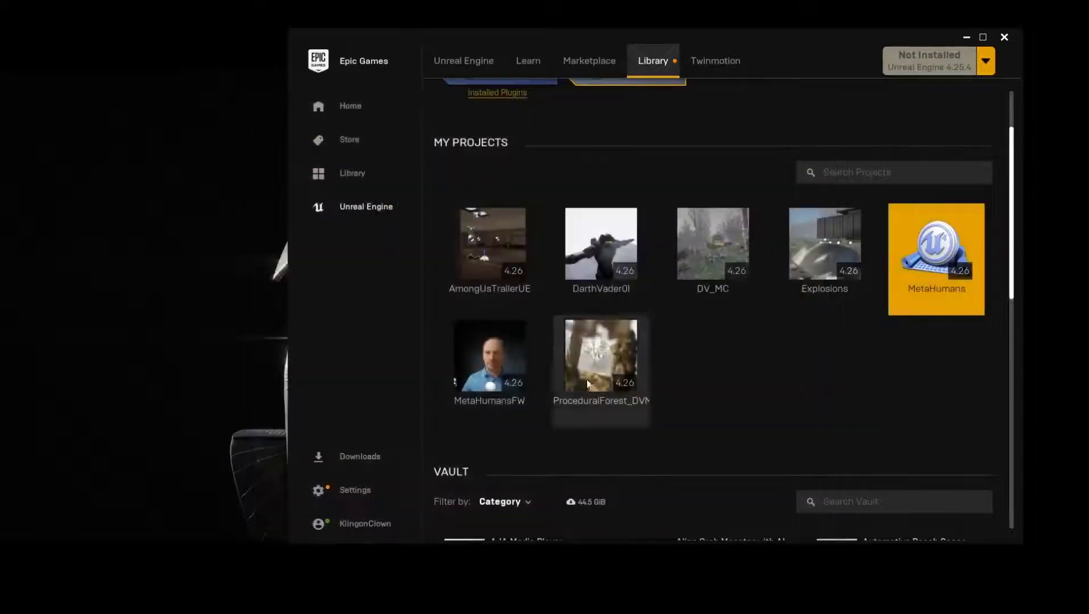
Close the MetaHumans folder window and launch the MetaHumans project from My Projects.
left_click(822, 101)
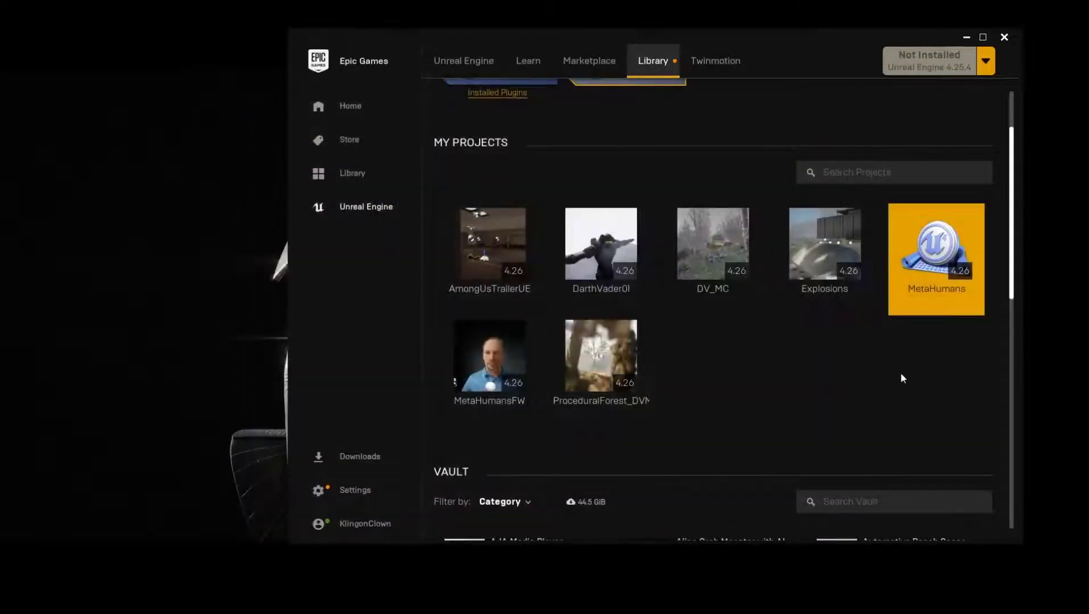
double_click(924, 250)
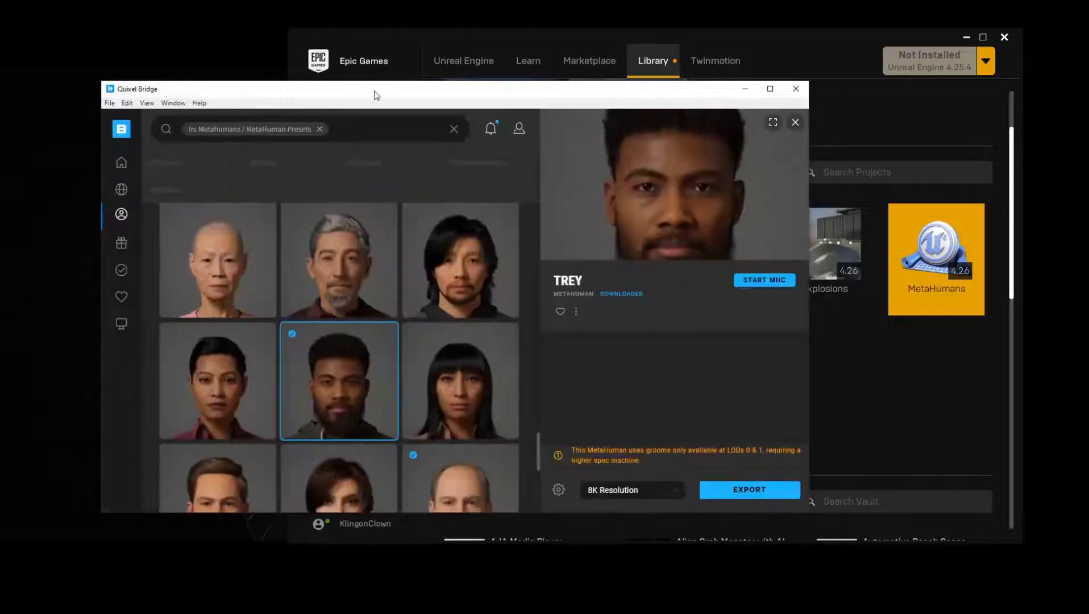
Return Quixel Bridge to the MetaHuman presets and scroll through the grid.
left_click_drag(372, 93, 400, 97)
mouse_move(145, 216)
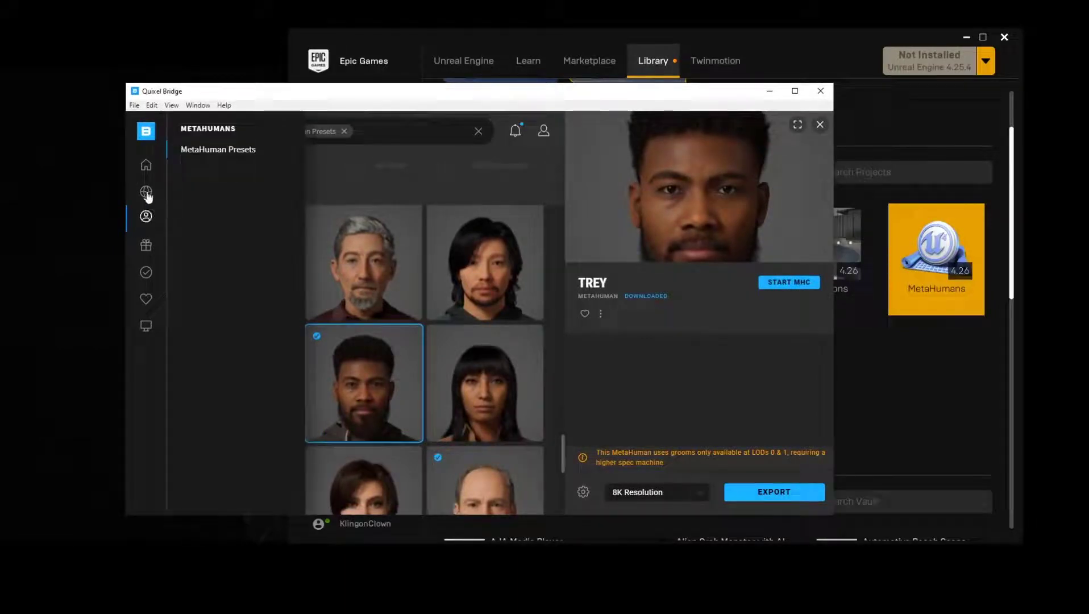
left_click(146, 217)
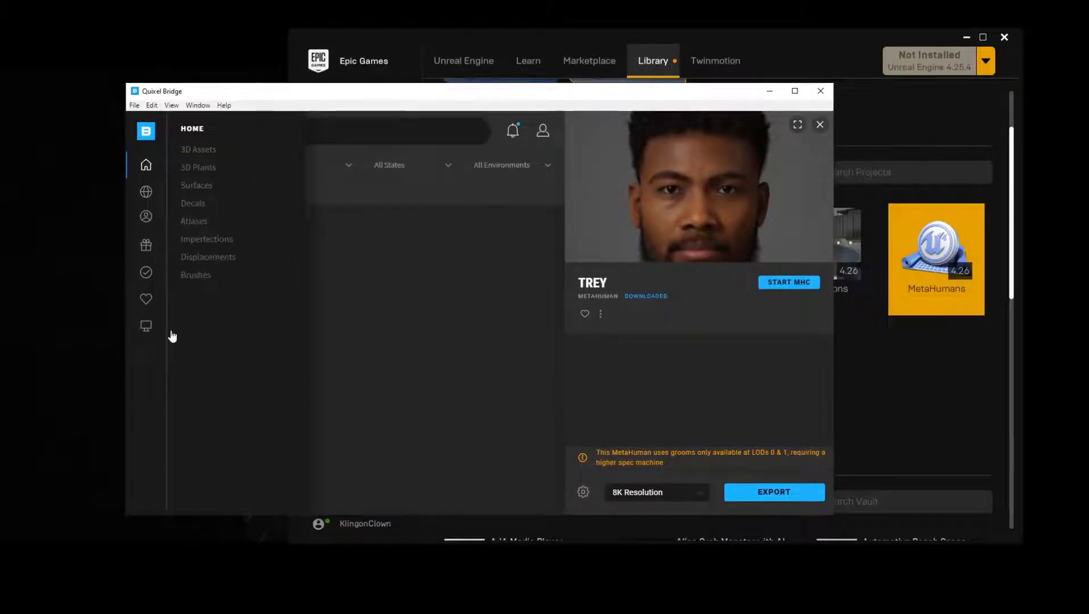
left_click(147, 217)
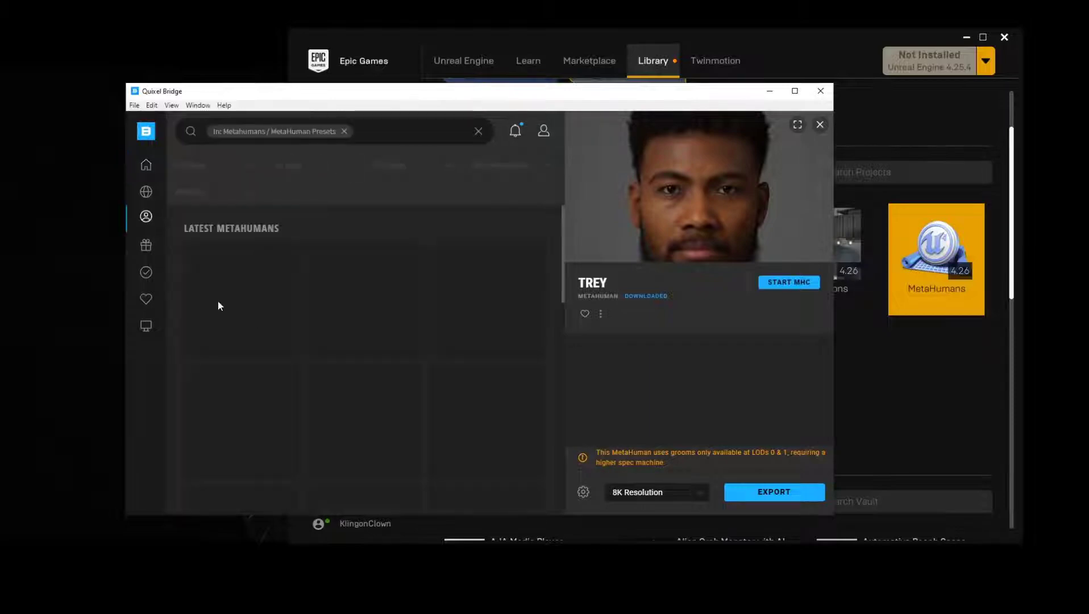
scroll(441, 332, "down", 10)
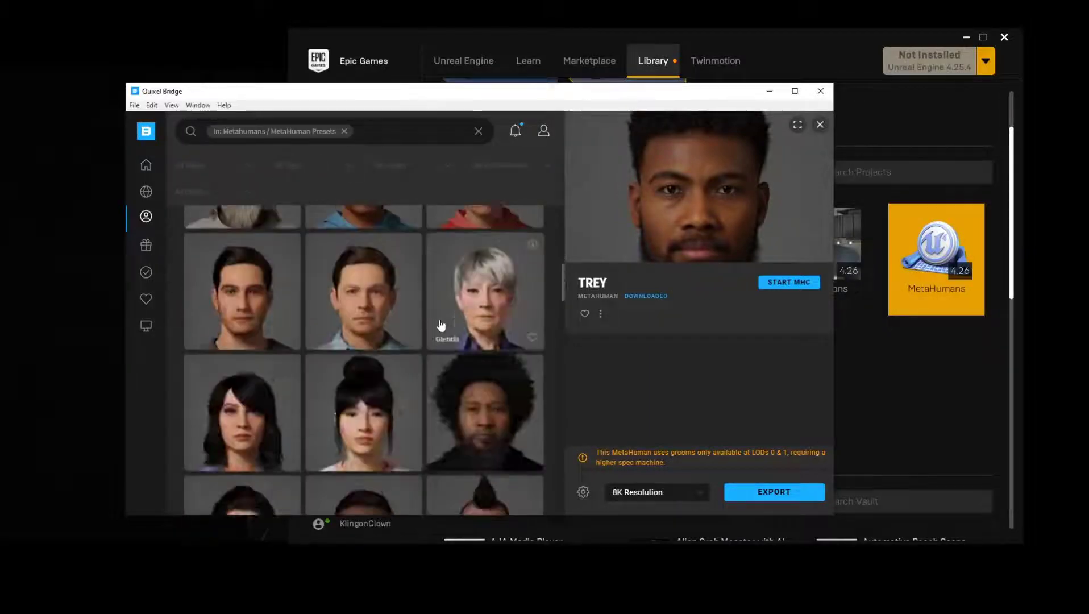
scroll(440, 339, "up", 10)
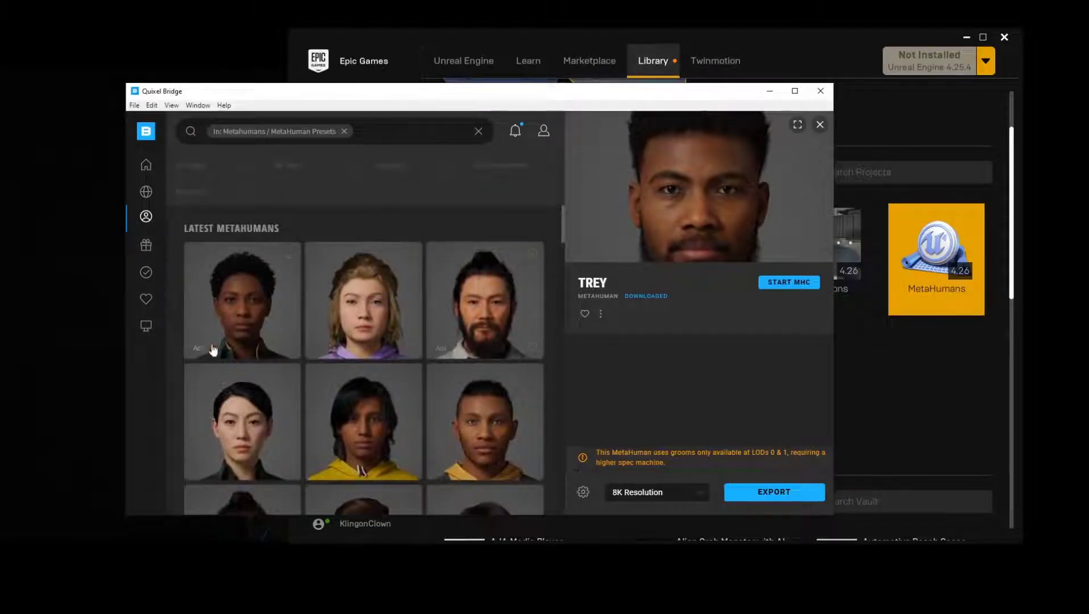
scroll(364, 318, "down", 5)
scroll(374, 347, "down", 10)
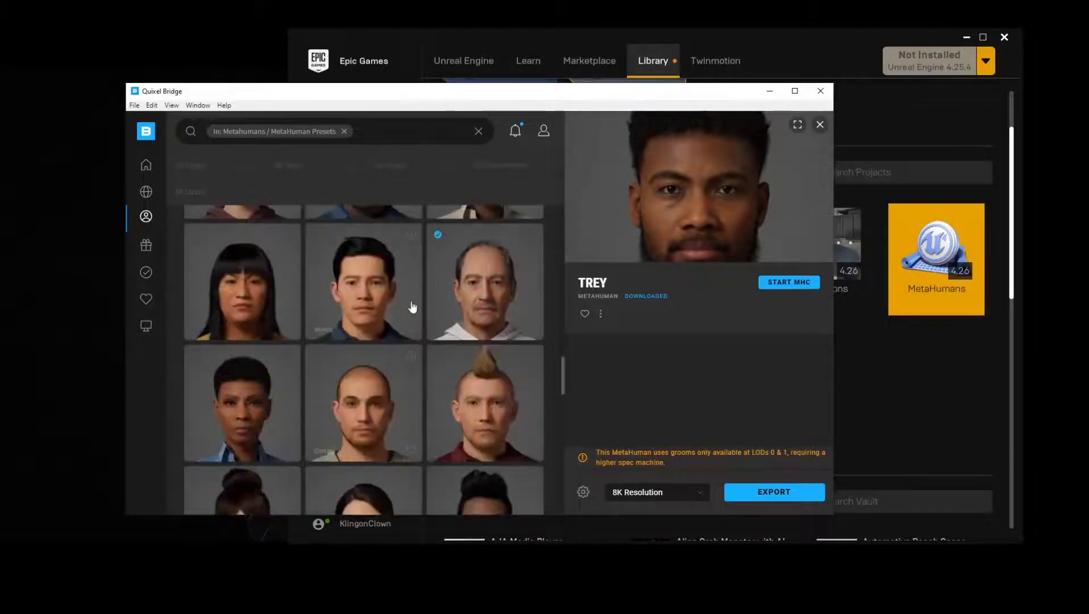
scroll(398, 375, "down", 3)
Select the Trey preset and export it to Unreal at 8K resolution.
mouse_move(419, 91)
left_mouse_down()
mouse_move(846, 151)
mouse_move(412, 103)
left_mouse_up()
mouse_move(348, 299)
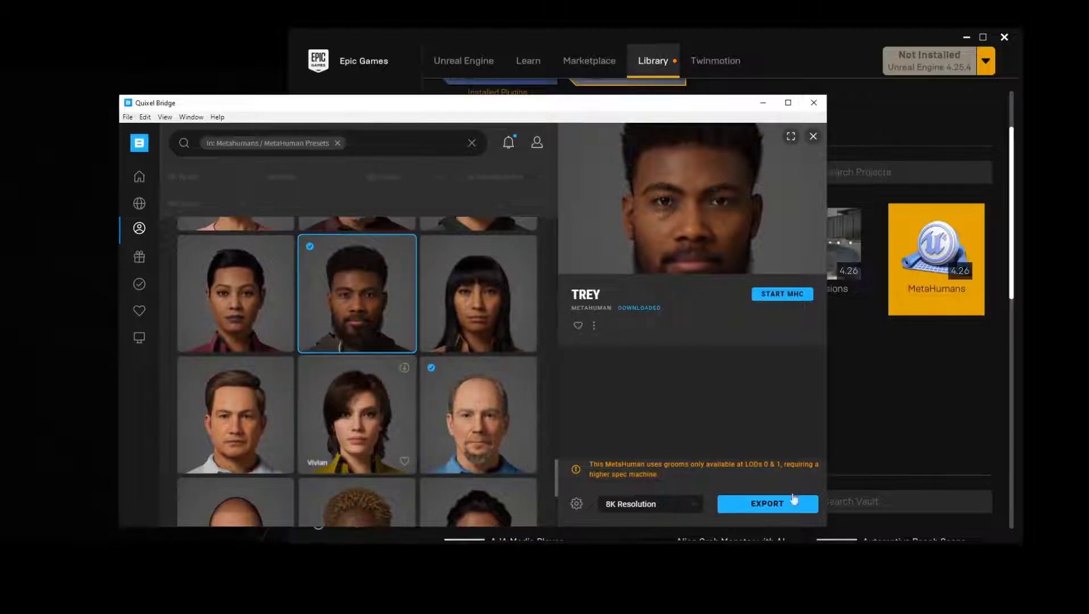
left_click(356, 307)
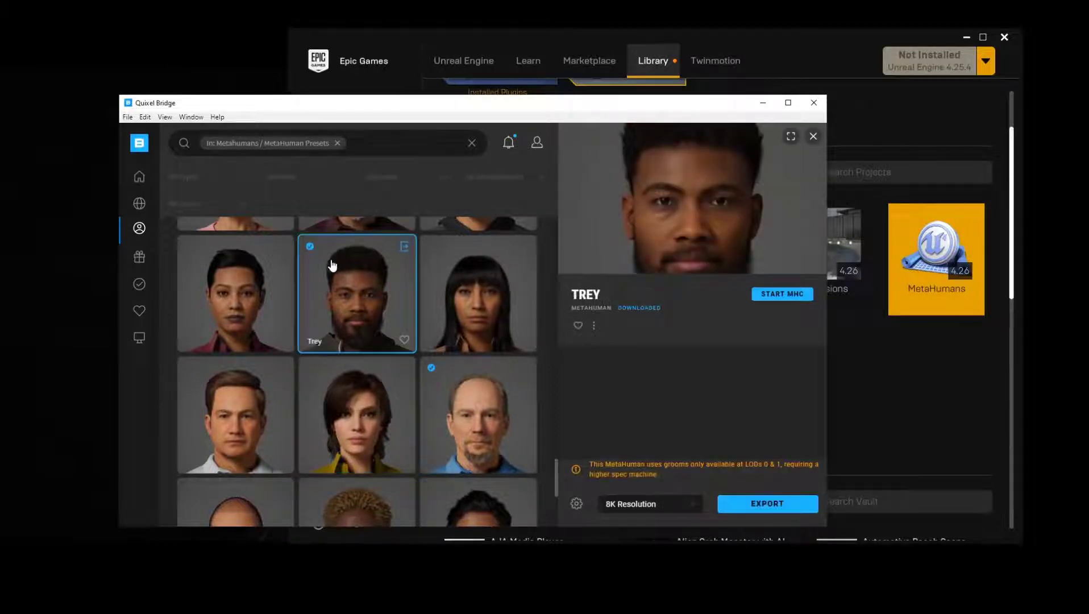
left_click(748, 508)
Move Quixel Bridge to the upper right while the MetaHumans project loads and activates Live Client.
left_click_drag(449, 109, 882, 32)
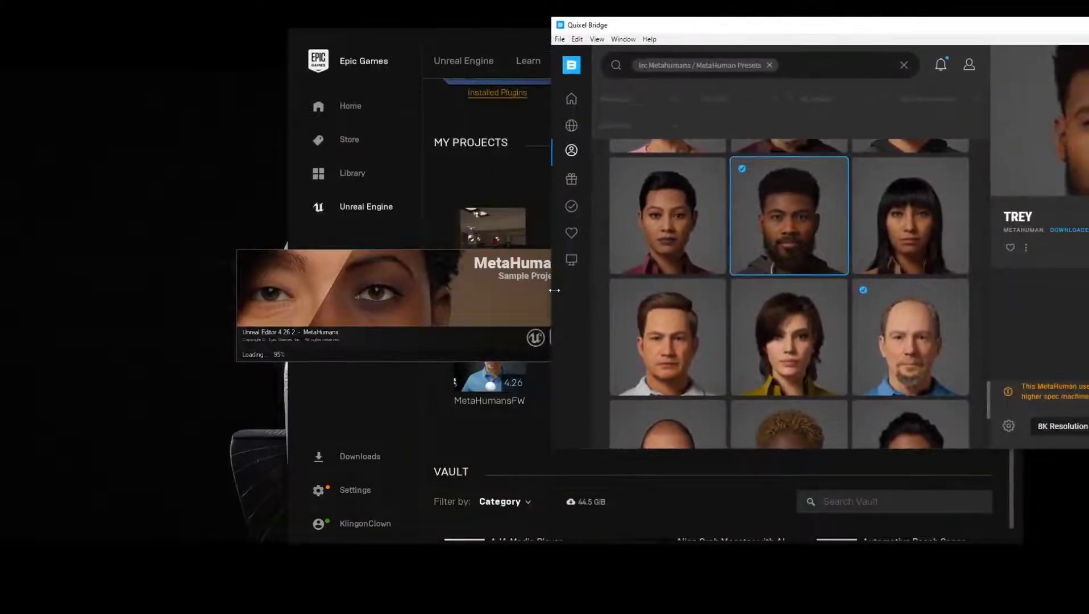
left_click_drag(751, 32, 634, 38)
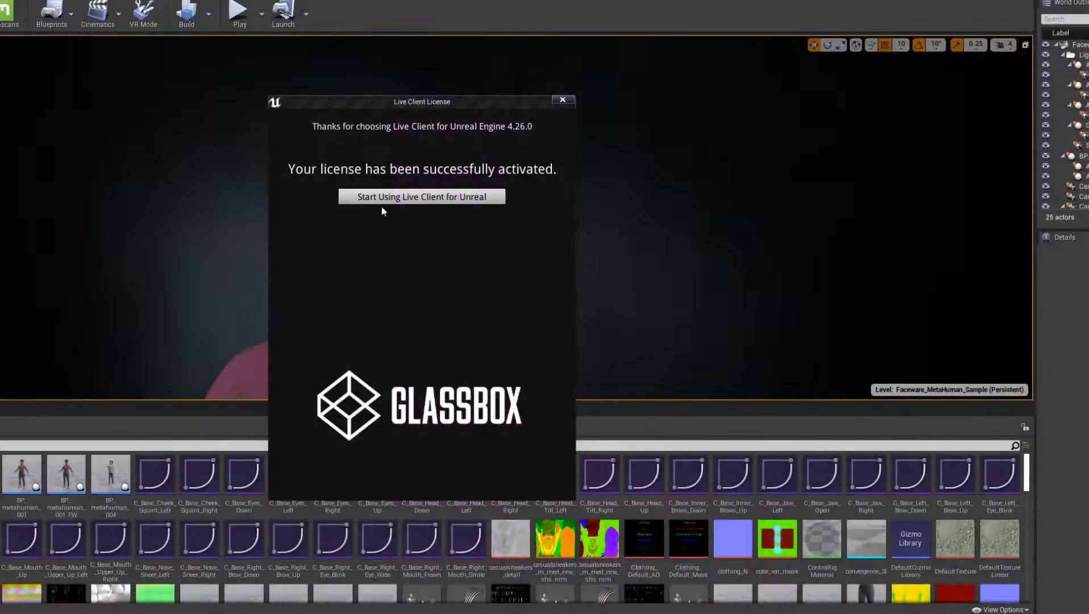
Choose Start Using Live Client for Unreal and maximize the editor window.
left_click(384, 198)
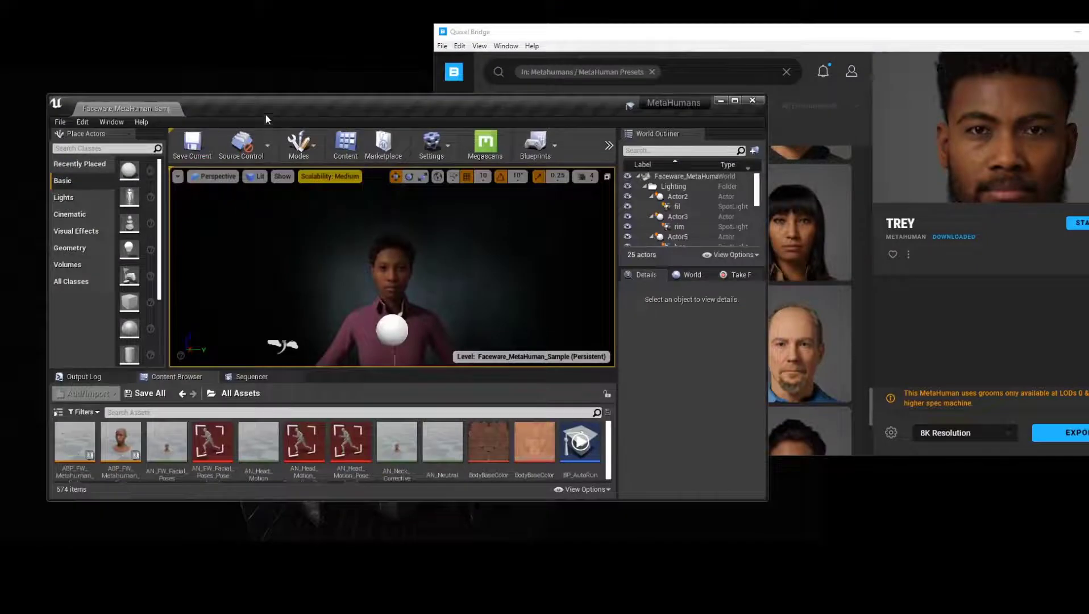
left_click_drag(265, 113, 221, 18)
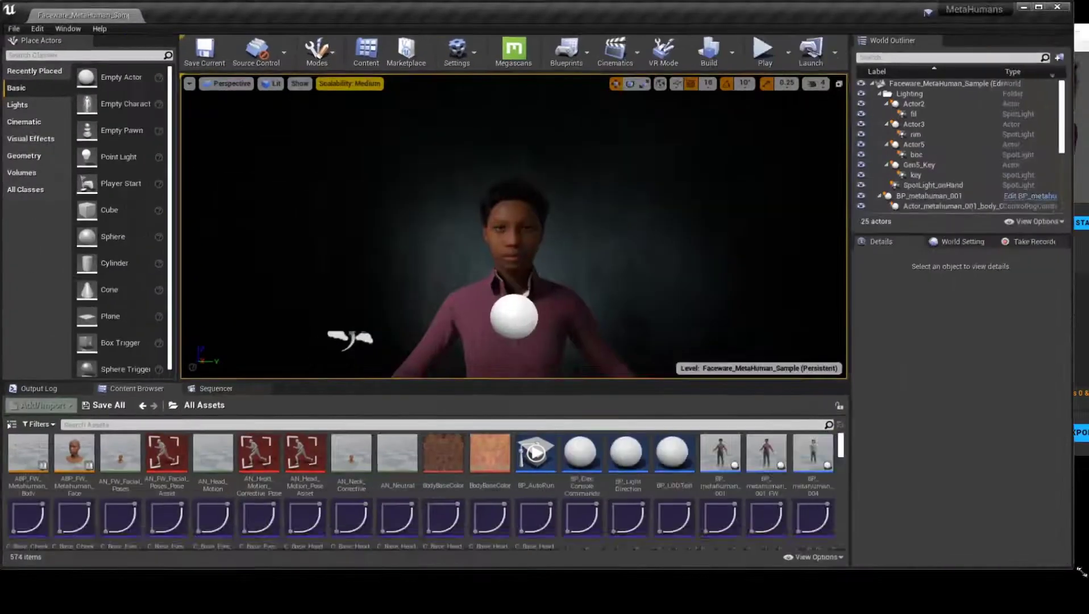
key("super+Up")
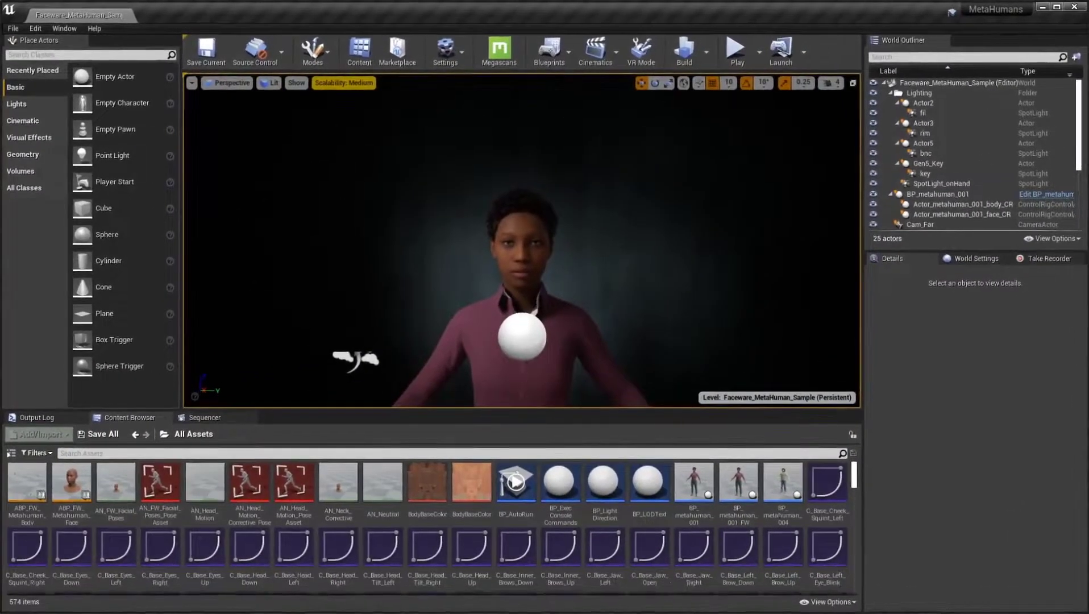
Return the Content Browser to Content, find Cam_Near with a 'near' search, and pilot it.
left_click(135, 434)
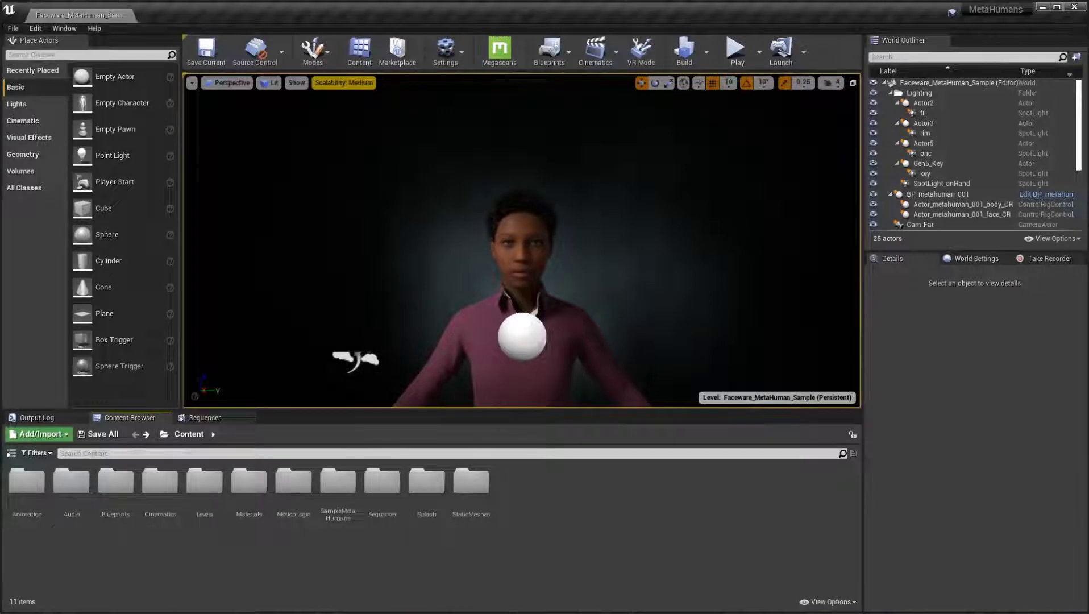
left_click(895, 57)
type("near")
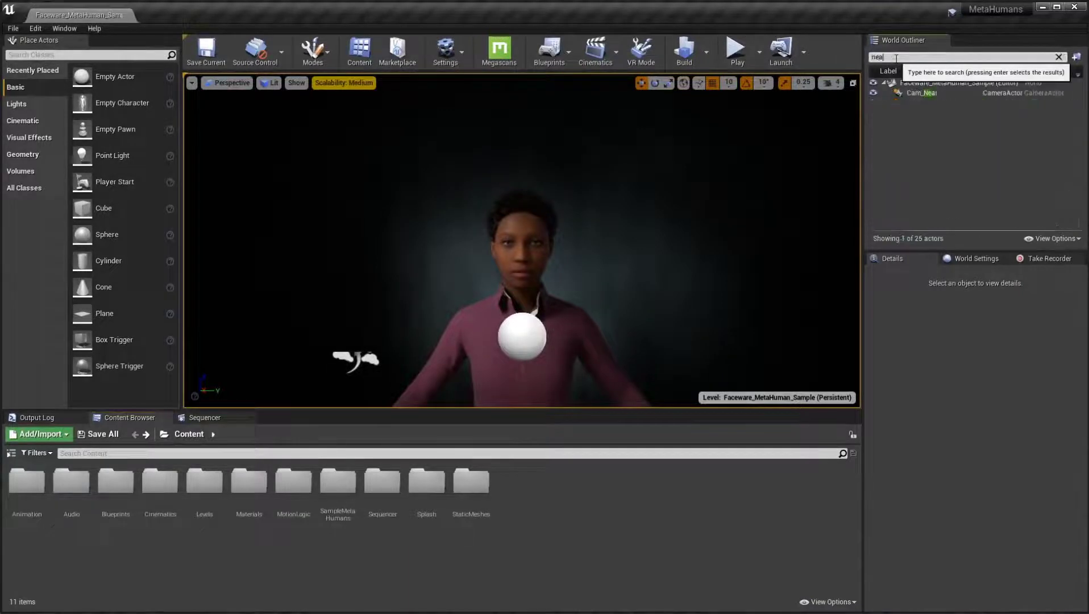
left_click(919, 93)
right_click(918, 92)
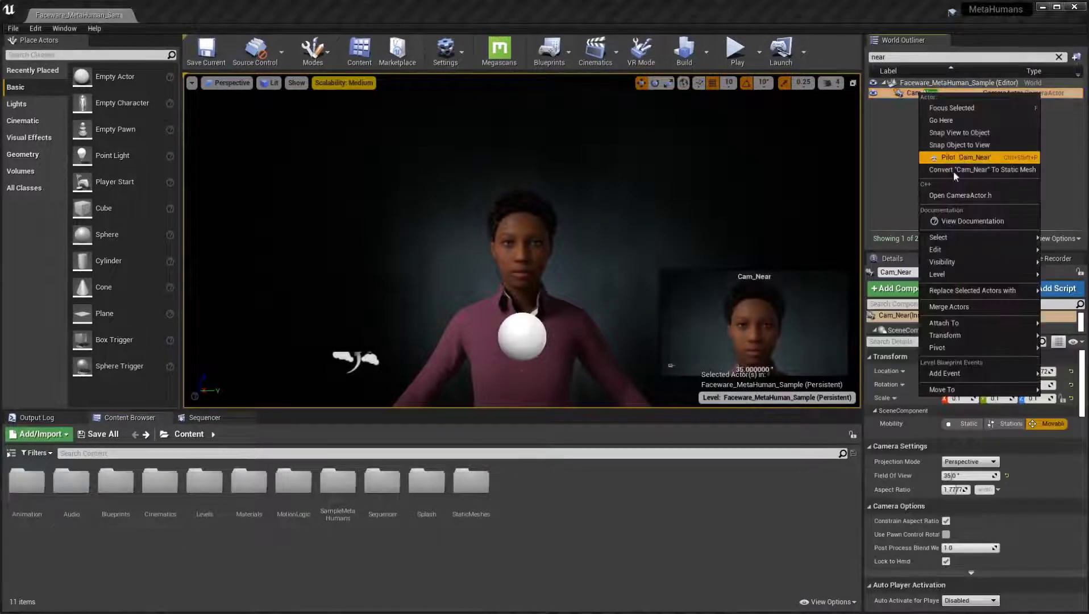
left_click(959, 156)
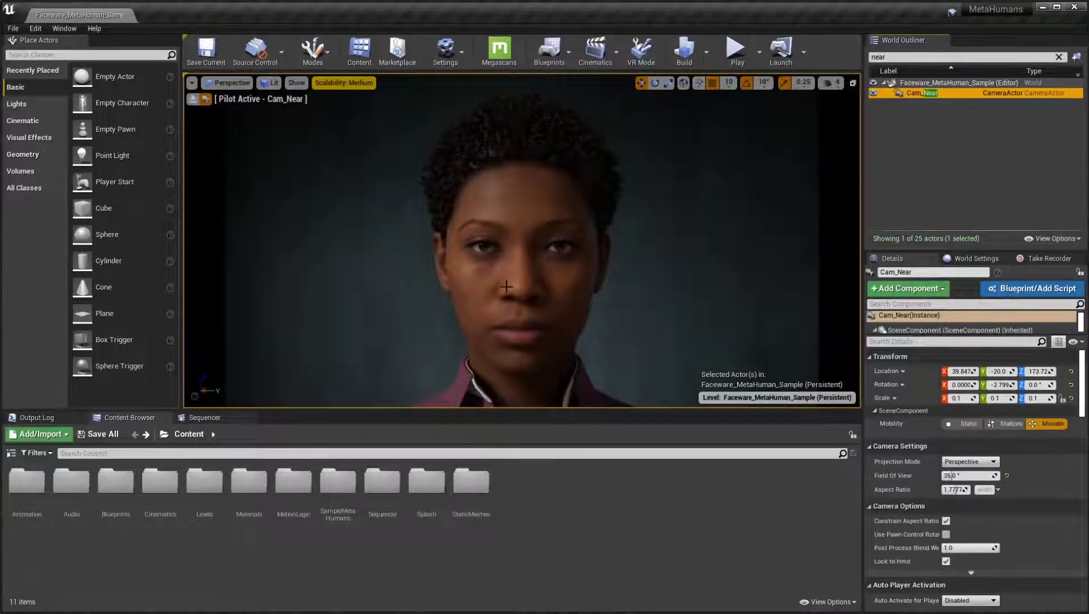
Briefly open the Megascans settings from the Settings menu, then close them.
left_click(444, 52)
mouse_move(474, 224)
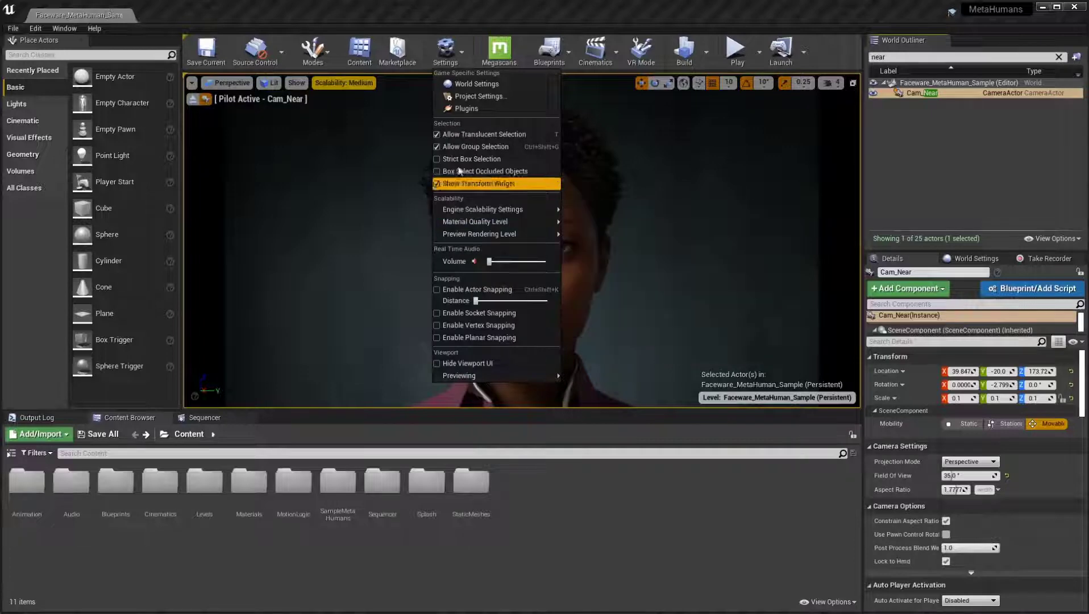
left_click(499, 50)
left_click(558, 124)
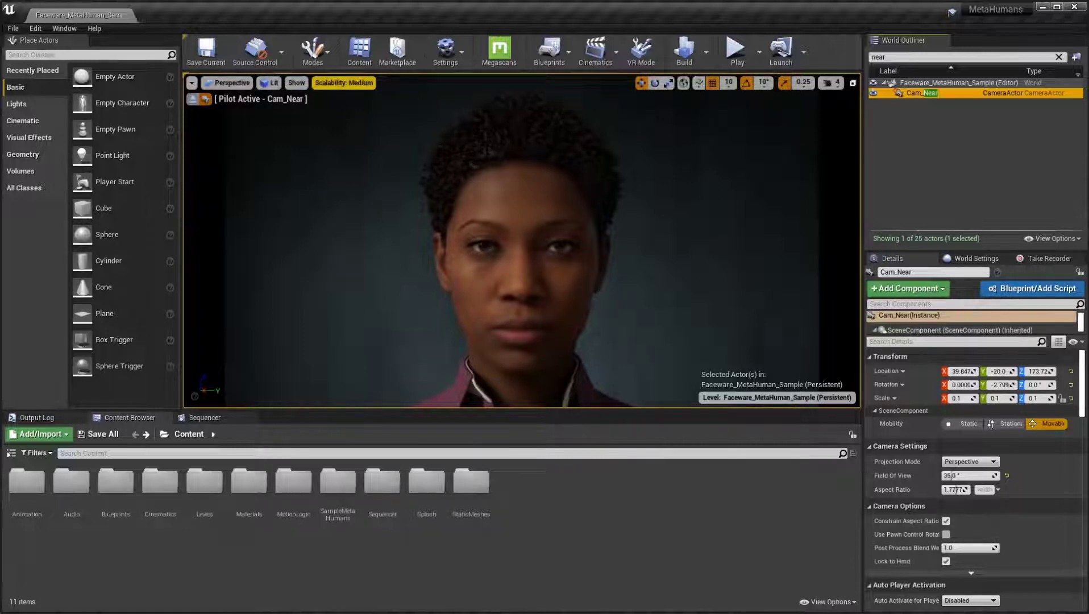
Open Project Settings from the Settings menu and scroll the category list.
left_click(446, 50)
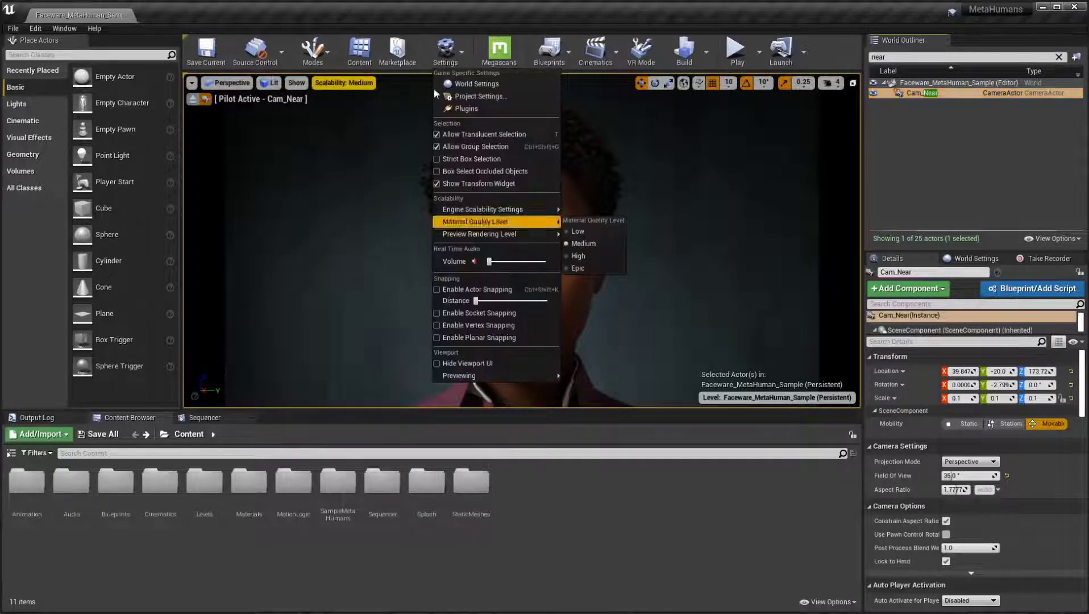
left_click(489, 96)
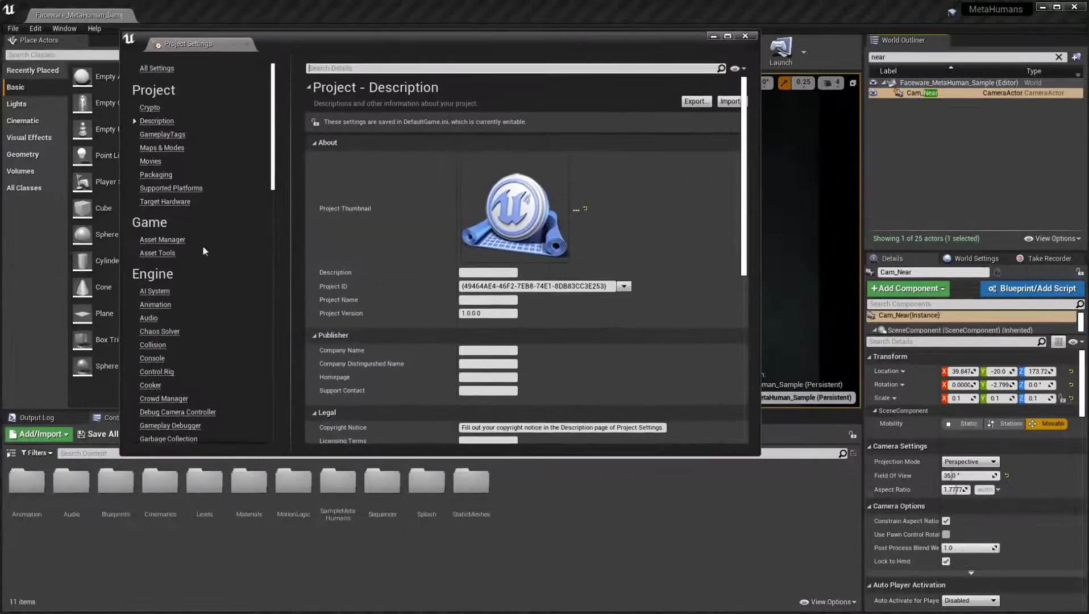
scroll(217, 214, "down", 5)
scroll(218, 215, "down", 6)
scroll(225, 207, "up", 4)
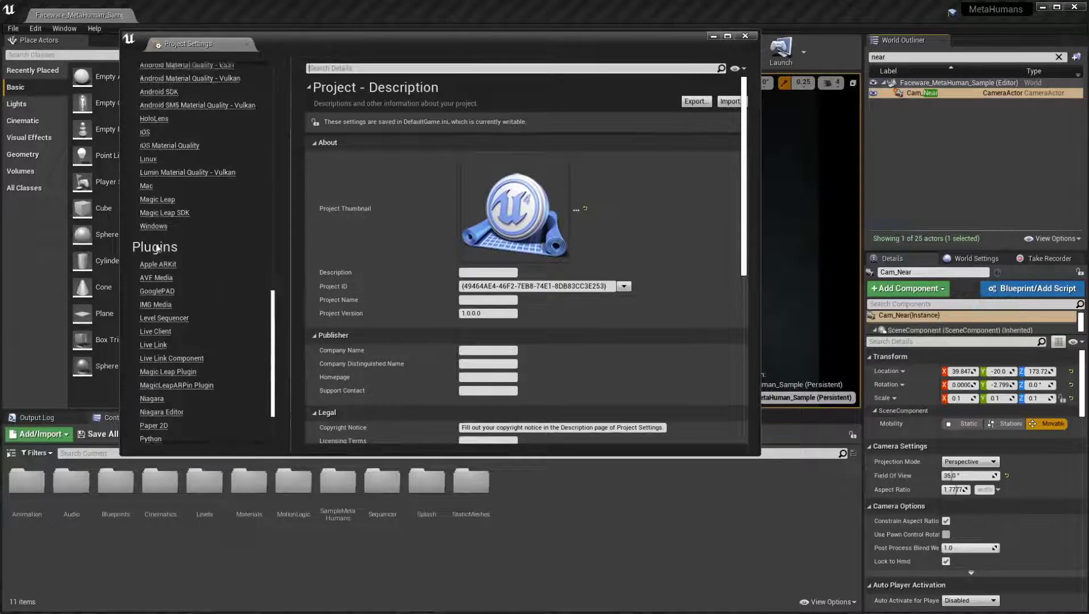
scroll(228, 206, "up", 5)
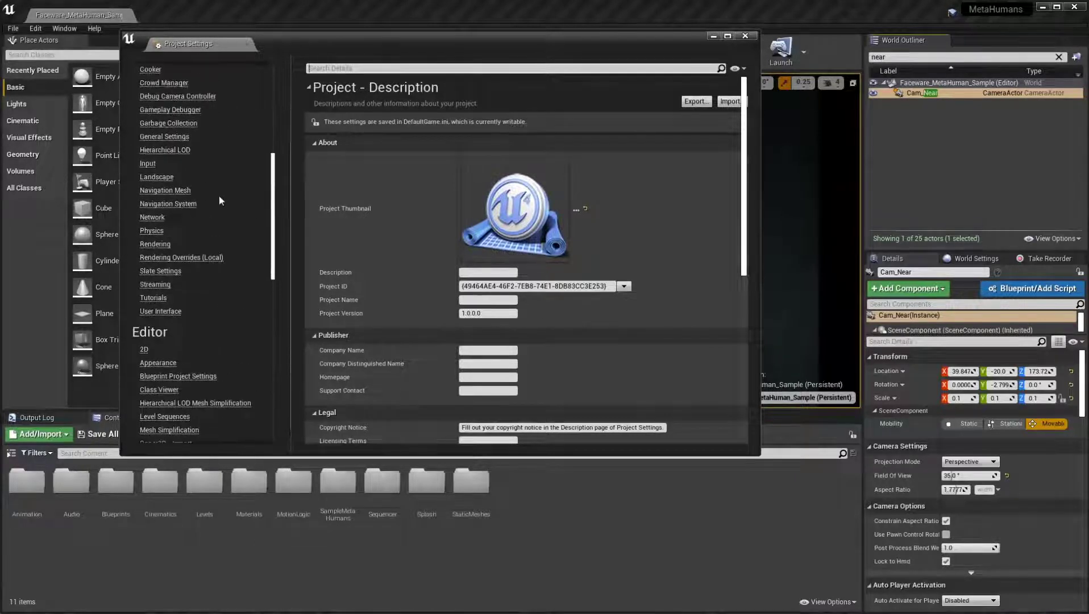
scroll(278, 187, "up", 4)
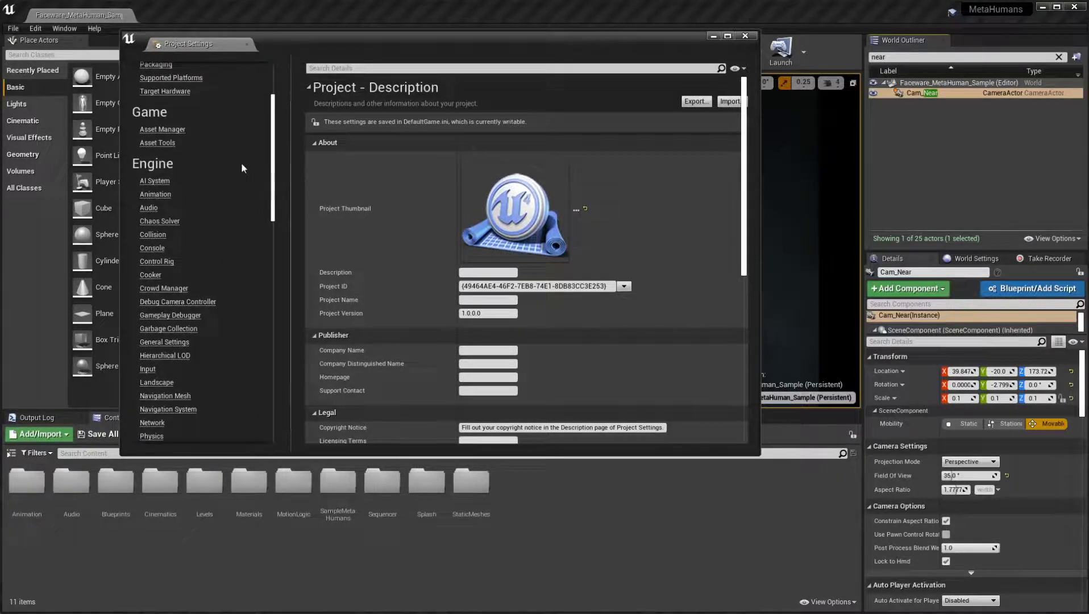
scroll(241, 168, "down", 3)
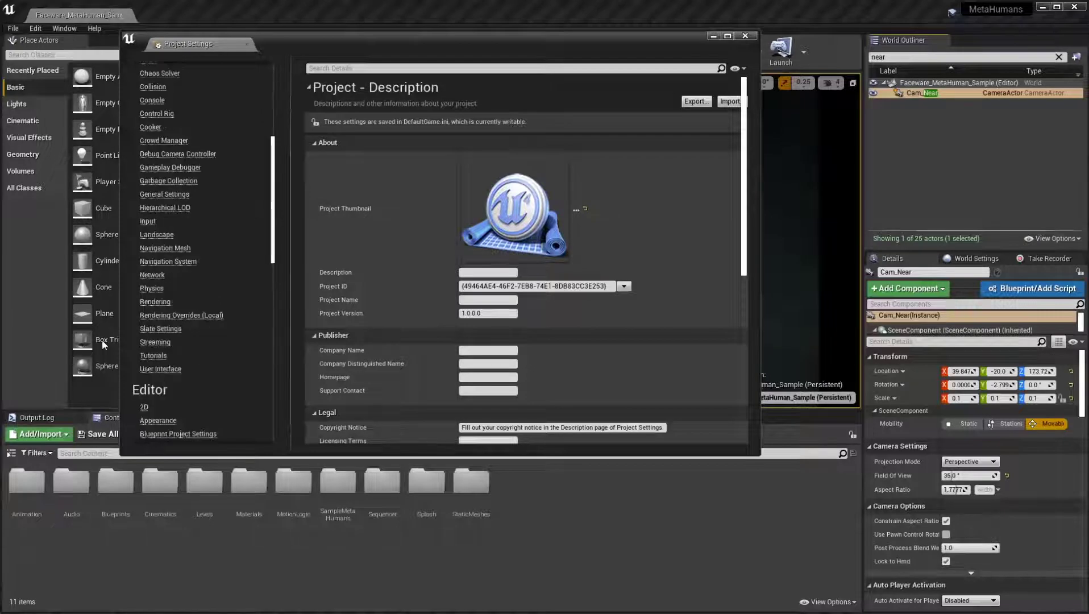
Show the Engine Rendering page and scroll to its Ray Tracing section.
left_click(171, 302)
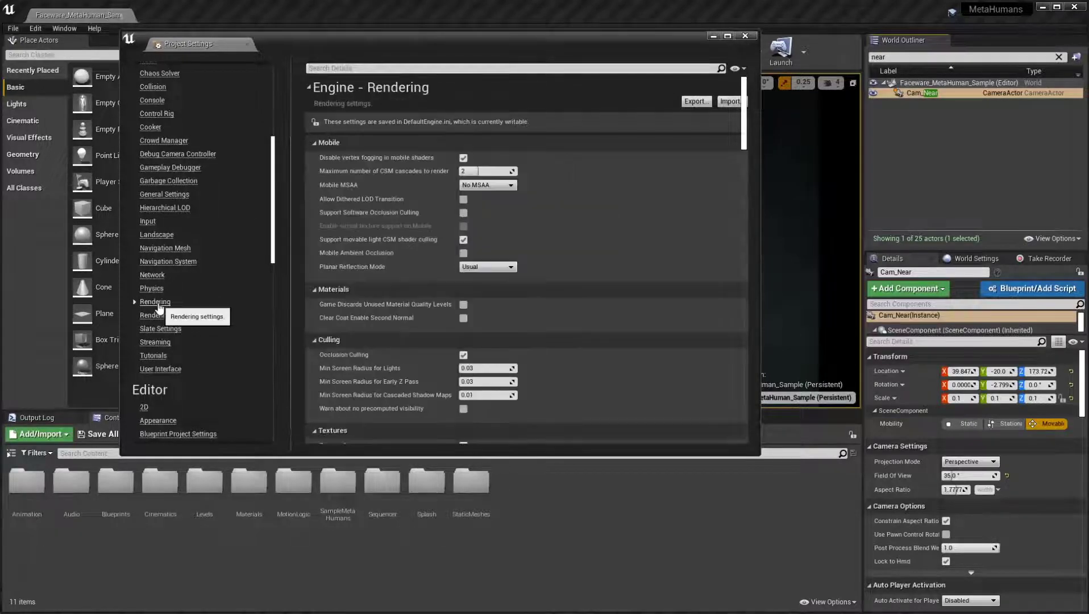
scroll(568, 264, "down", 15)
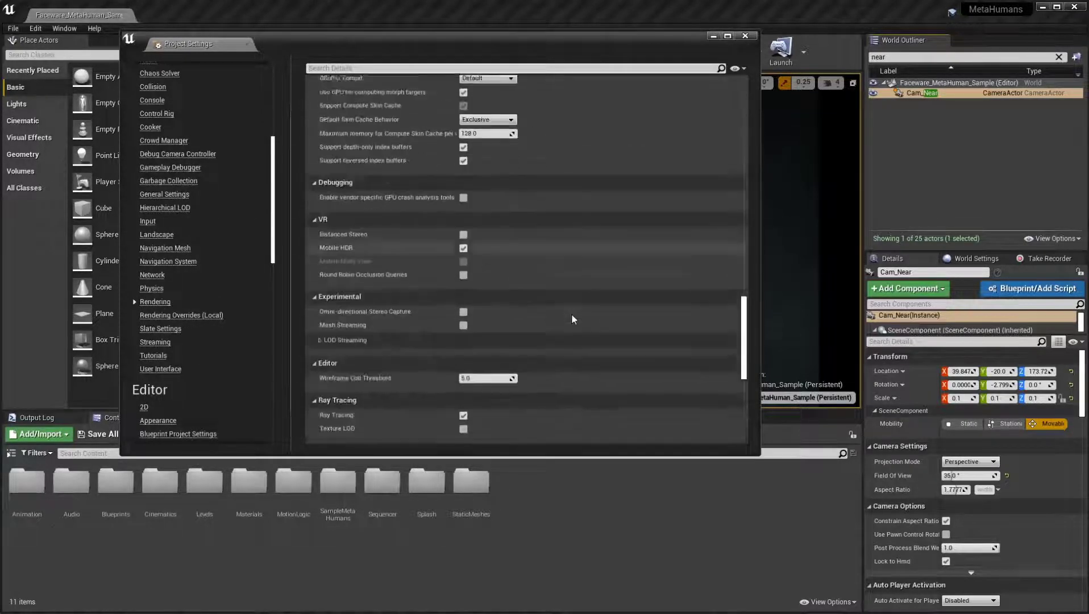
scroll(571, 319, "down", 10)
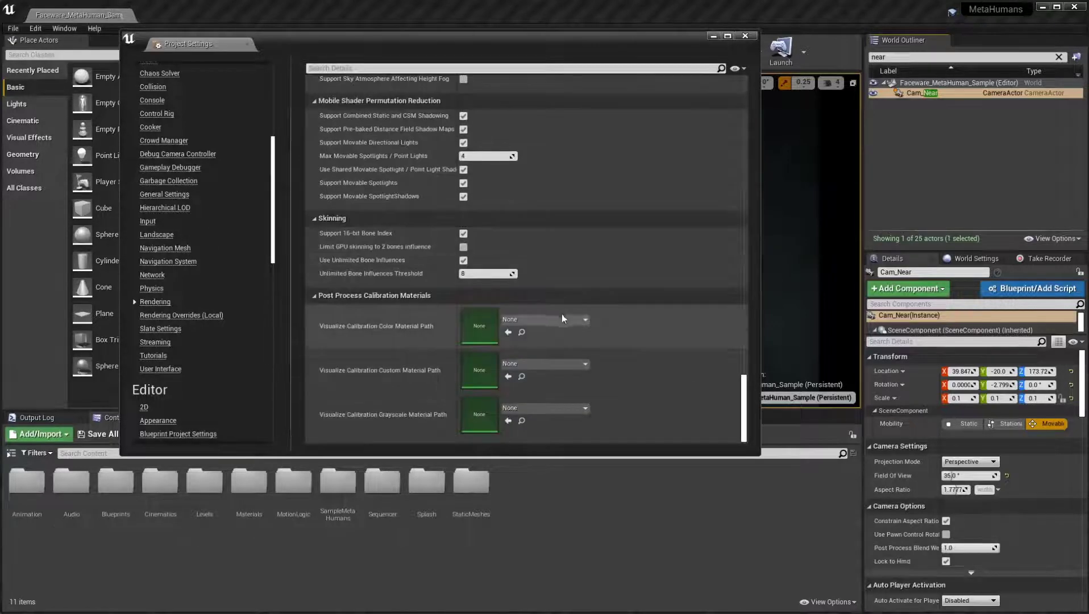
scroll(608, 315, "up", 8)
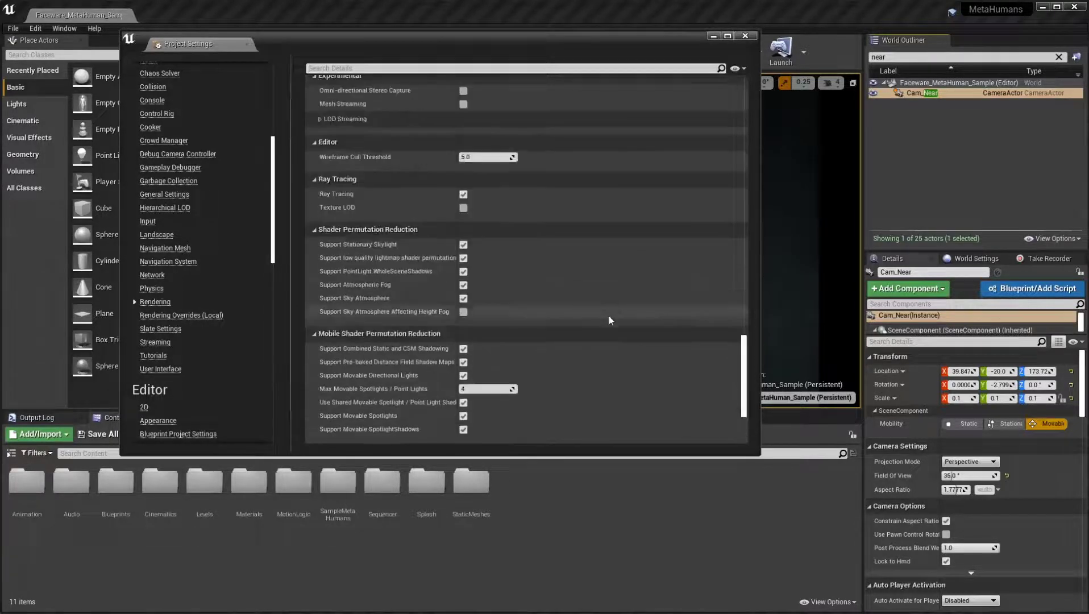
Disable ray tracing for the project and return to the Faceware_MetaHuman_Sample level.
left_click(463, 193)
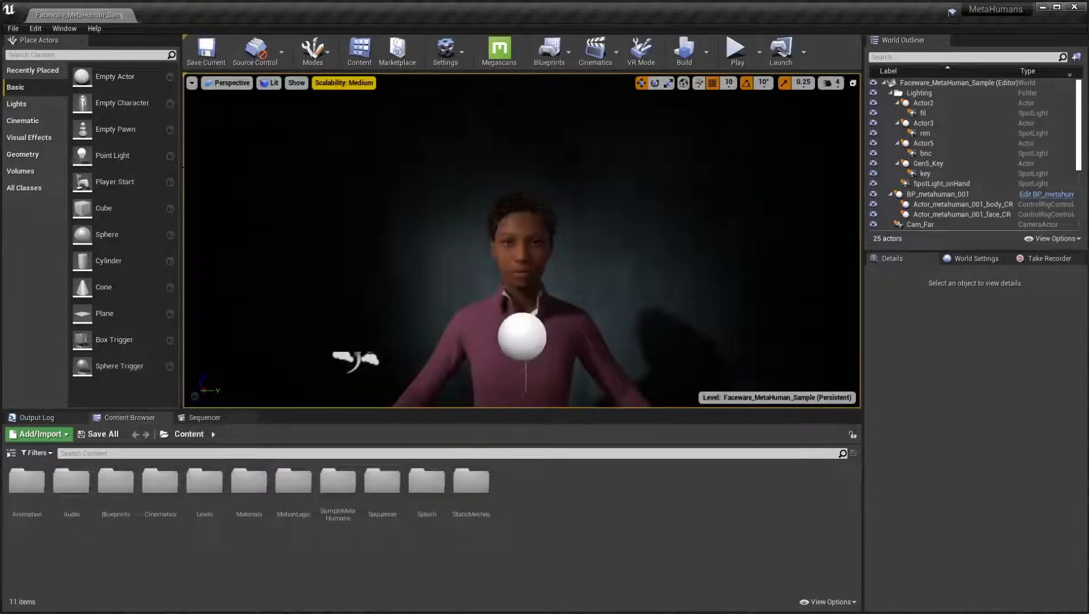
Filter the World Outliner for Cam_Near and pilot that camera in the viewport.
left_click(893, 58)
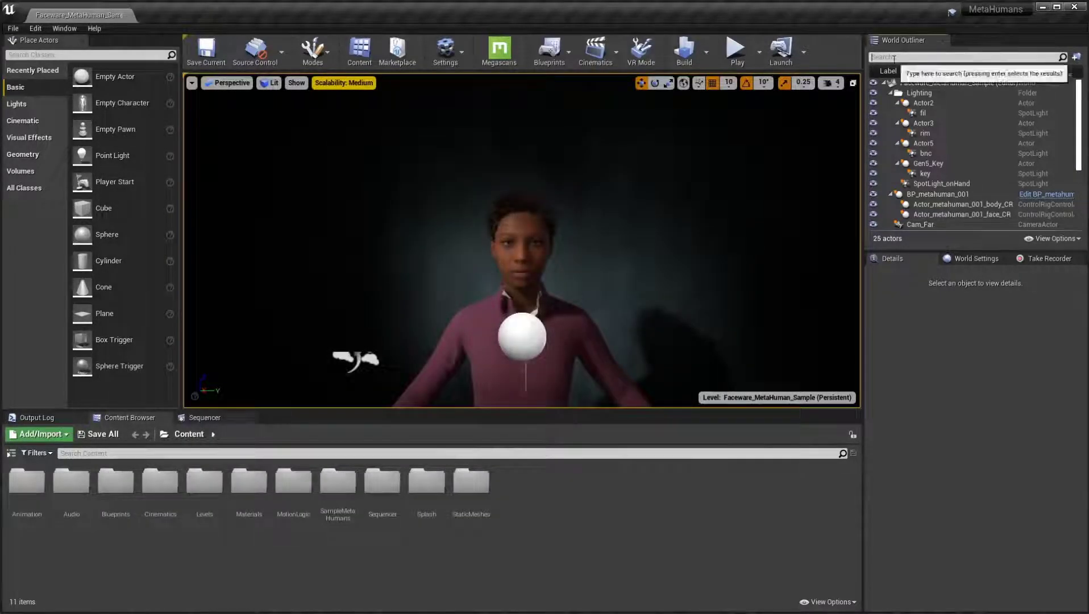
type("aear")
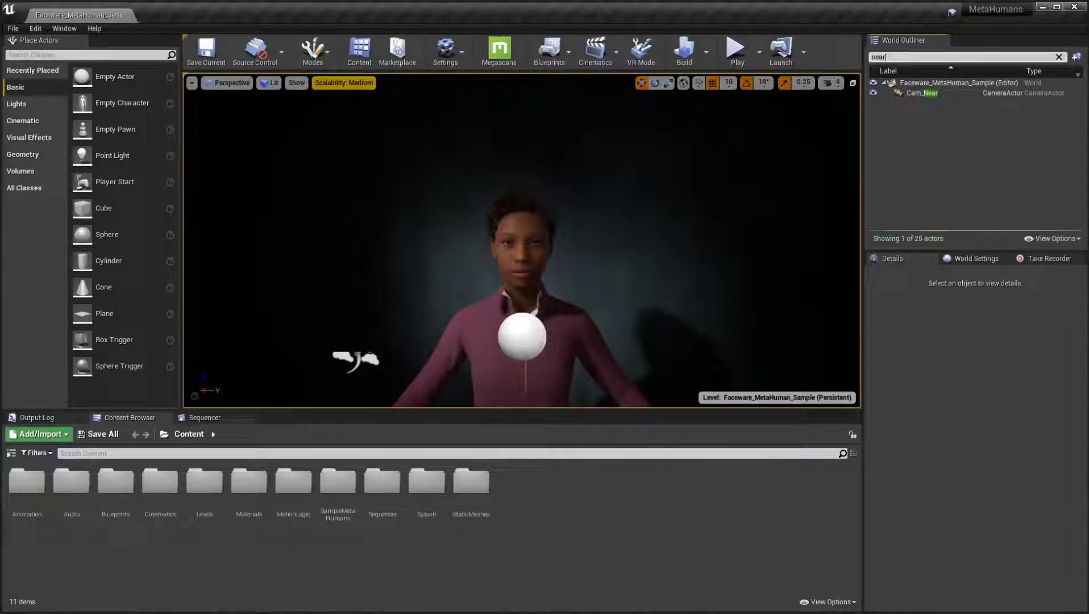
left_click(920, 92)
right_click(921, 92)
left_click(952, 157)
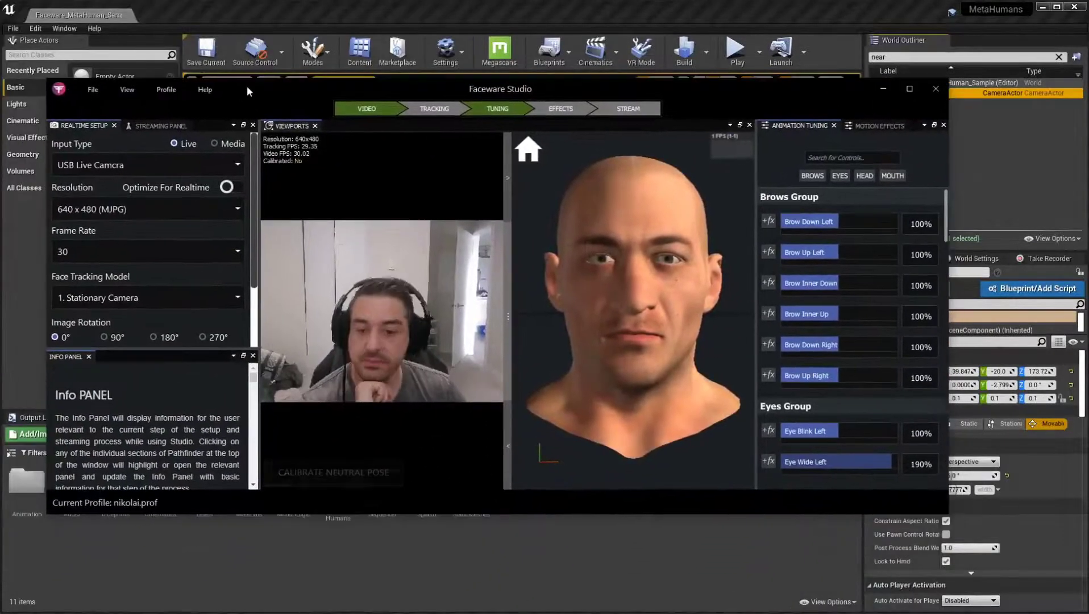
Calibrate the neutral pose and check the tracked avatar from side and front views.
mouse_move(247, 86)
left_mouse_down()
mouse_move(252, 67)
mouse_move(252, 88)
mouse_move(240, 72)
left_mouse_up()
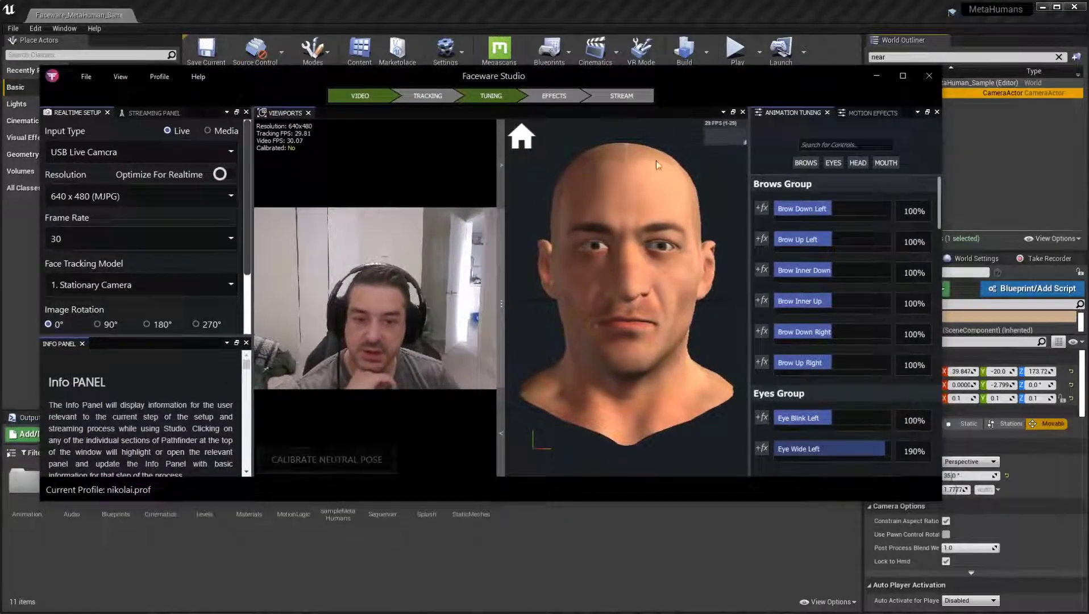
left_click(159, 76)
left_click(187, 144)
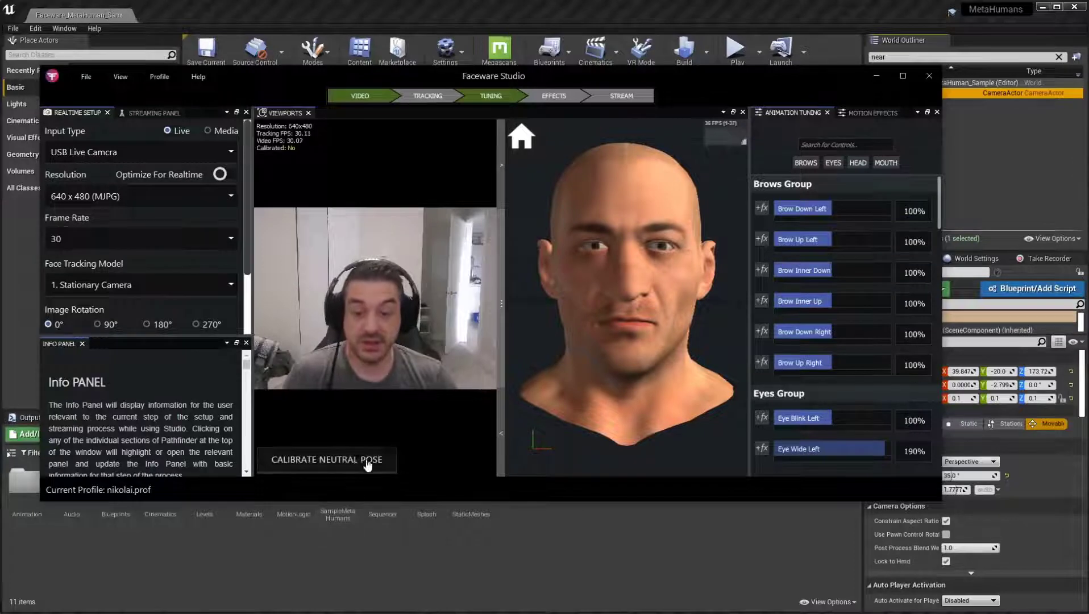
left_click(328, 462)
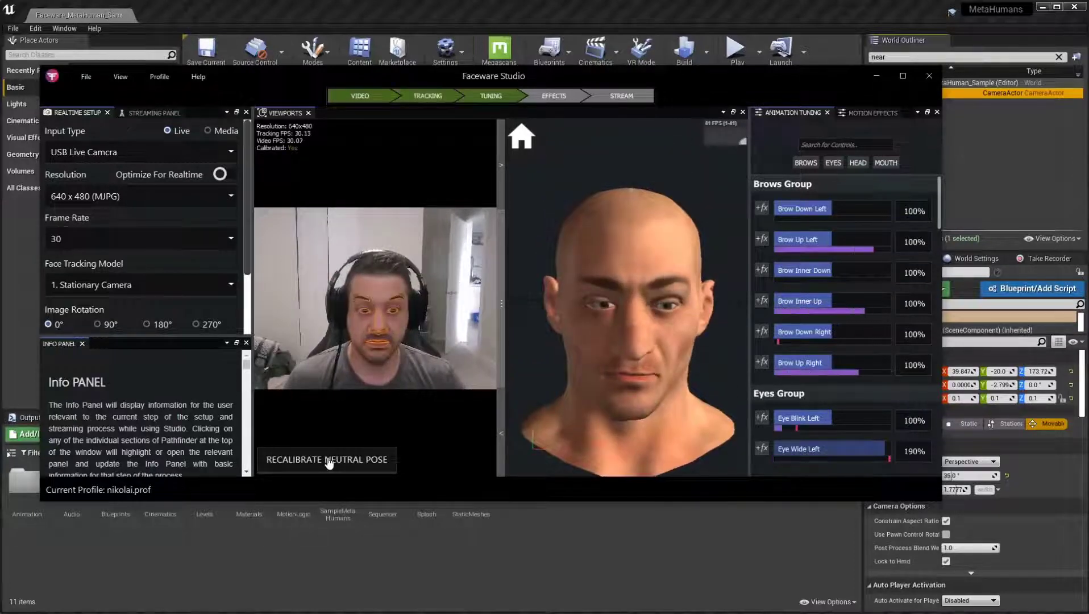
mouse_move(691, 346)
left_mouse_down()
mouse_move(698, 338)
mouse_move(684, 334)
left_mouse_up()
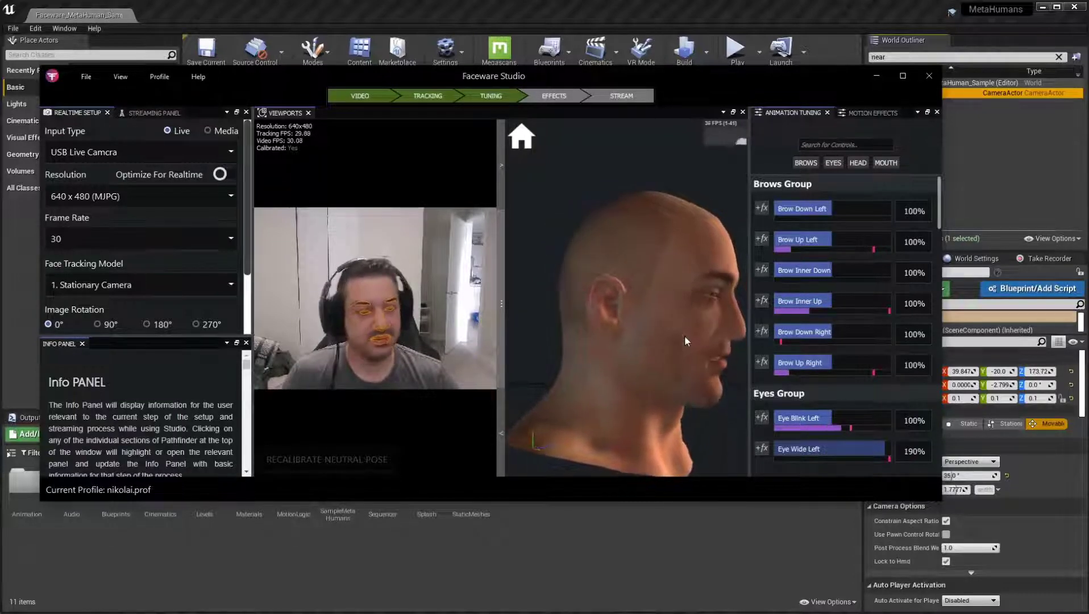
left_click_drag(684, 336, 640, 346)
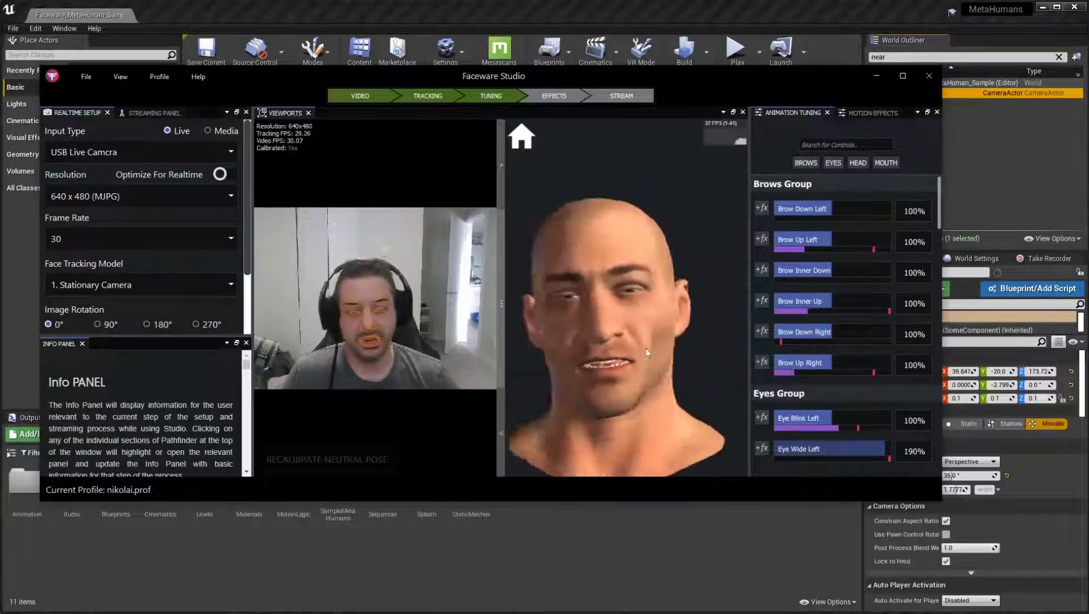
Enable Optimize For Realtime and bring up the streaming settings (port 802, Standard schema).
left_click_drag(642, 91, 627, 77)
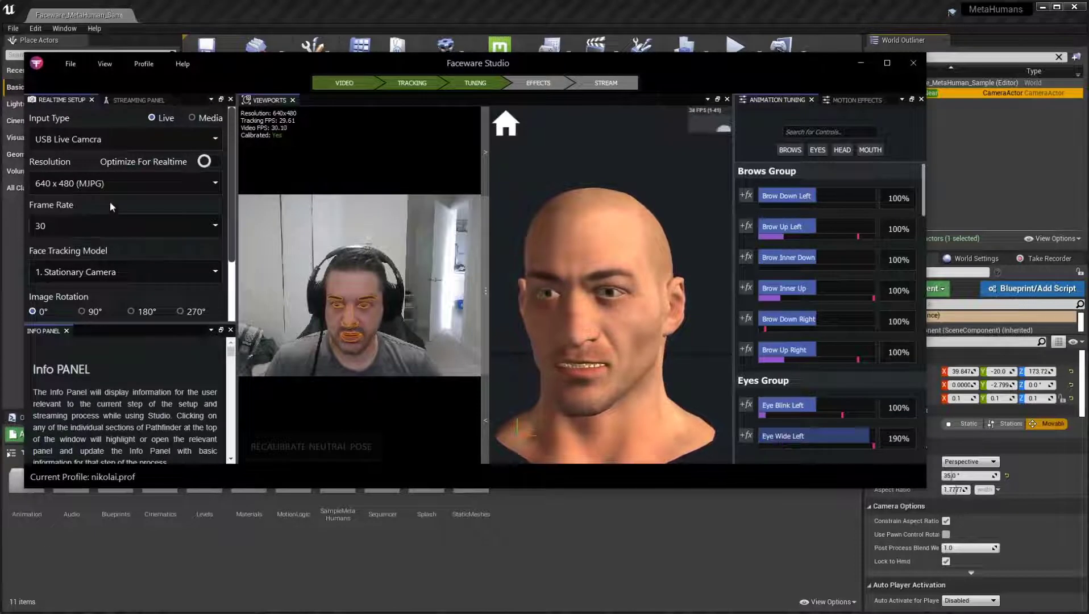
left_click(204, 161)
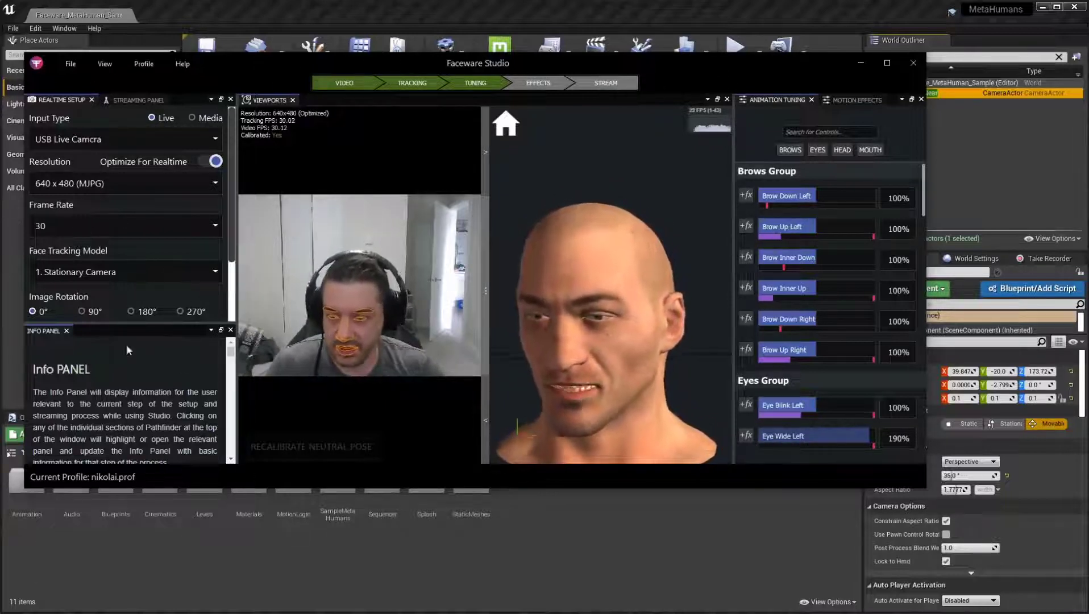
left_click(130, 100)
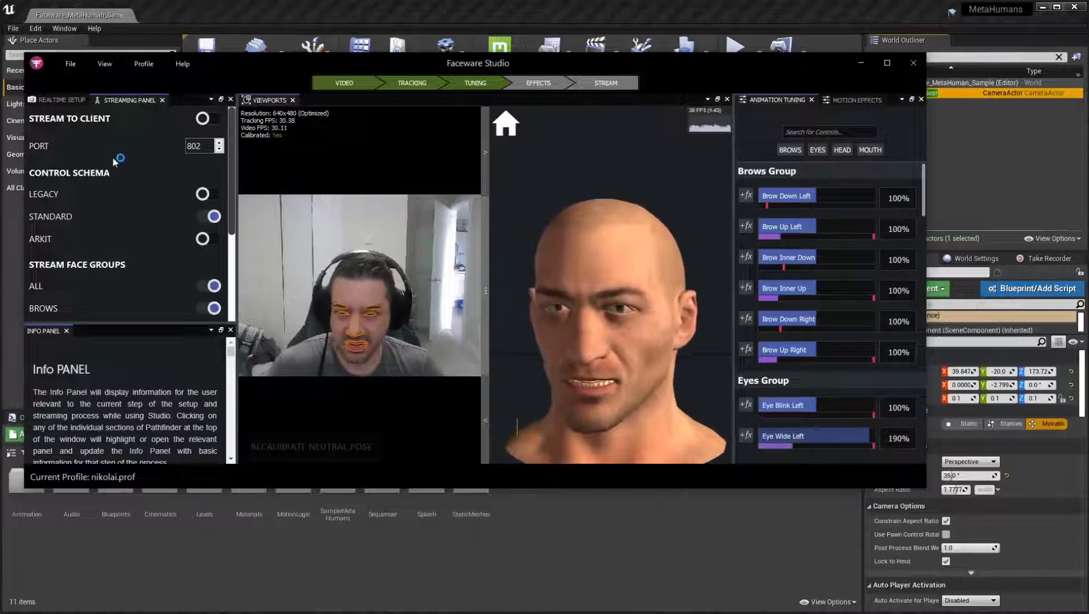
Switch on Stream To Client and move Faceware Studio aside to show the MetaHuman through Cam_Near.
left_click(206, 118)
left_click_drag(736, 66, 0, 0)
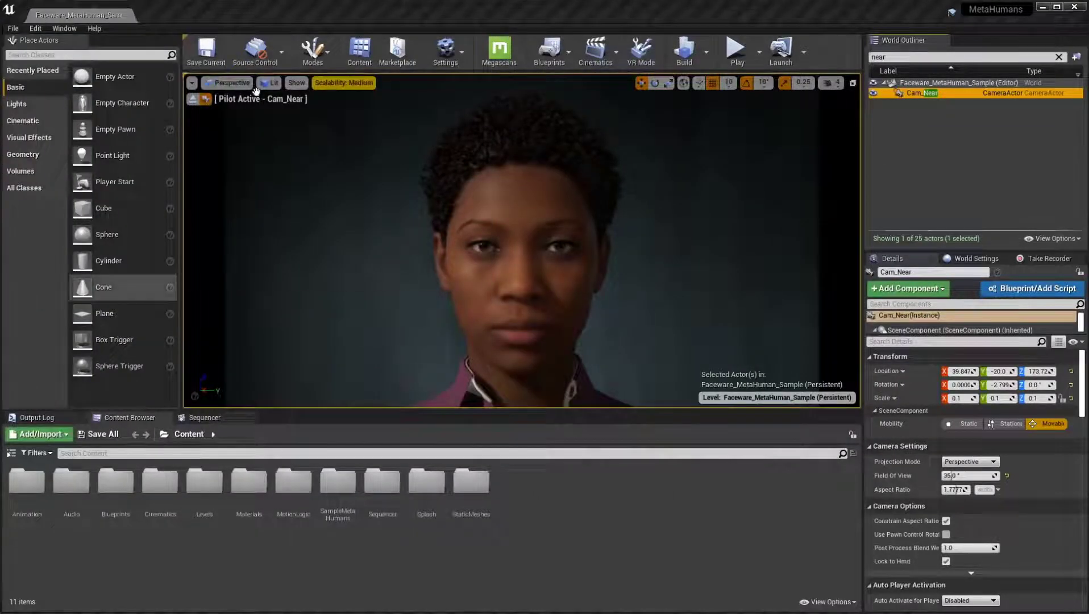
left_click(760, 51)
left_click(802, 144)
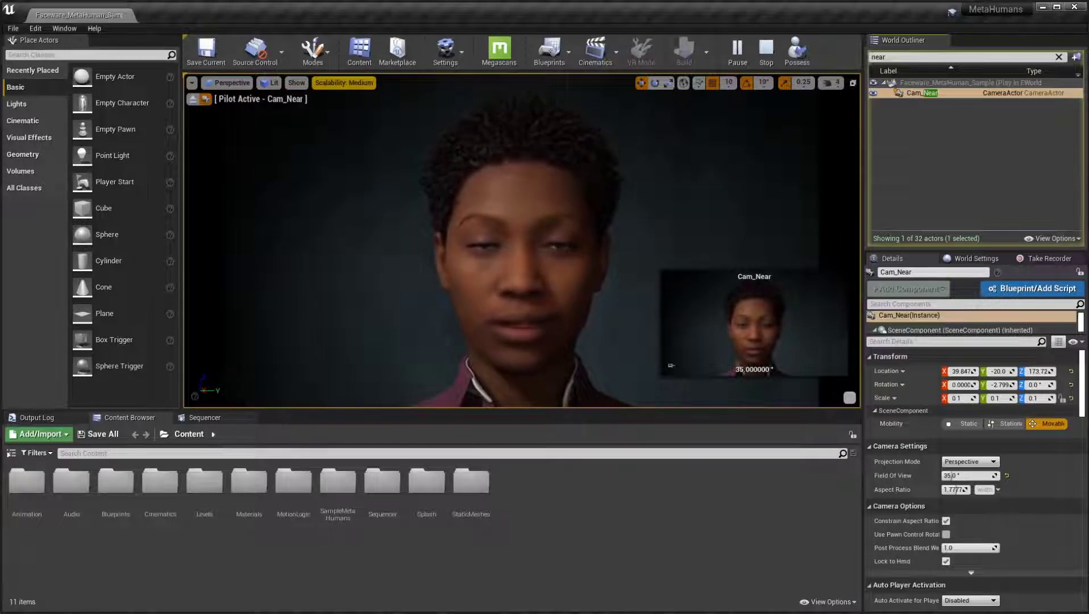
left_click(338, 82)
left_click(379, 102)
key("Escape")
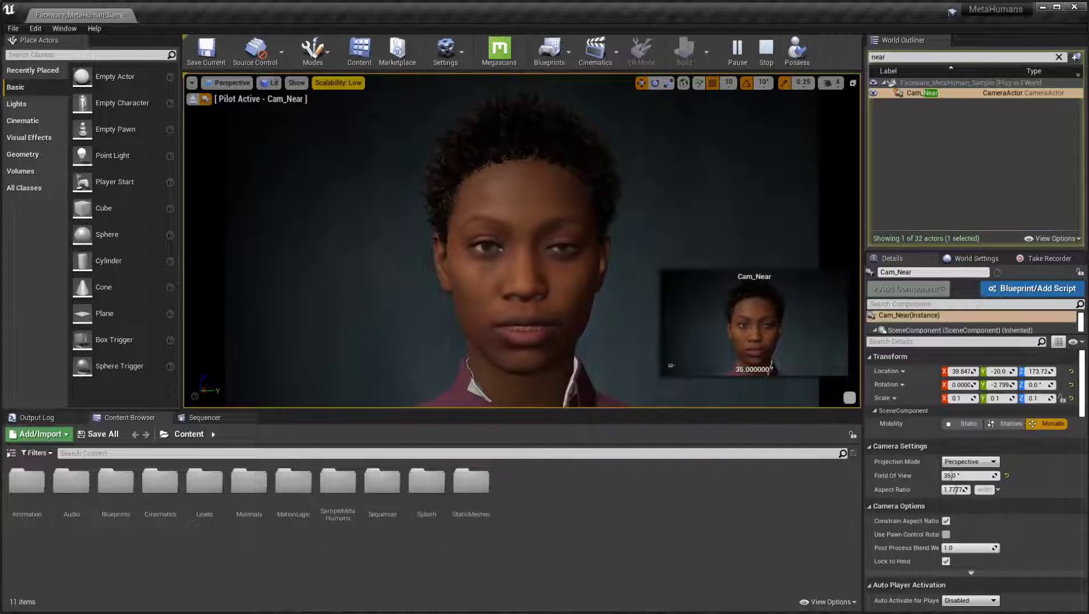
left_click(336, 84)
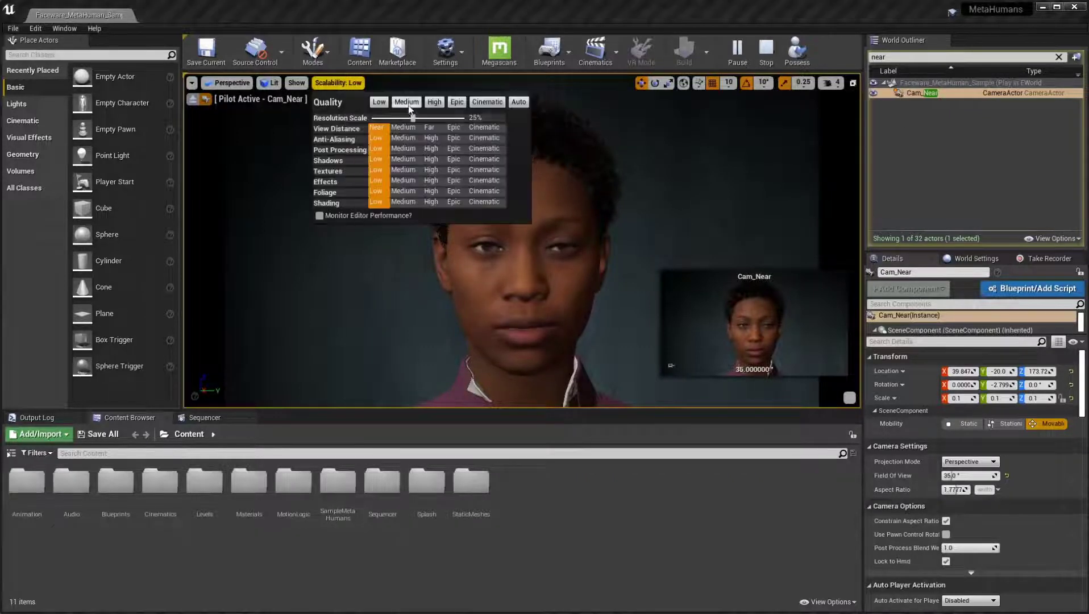
left_click(406, 102)
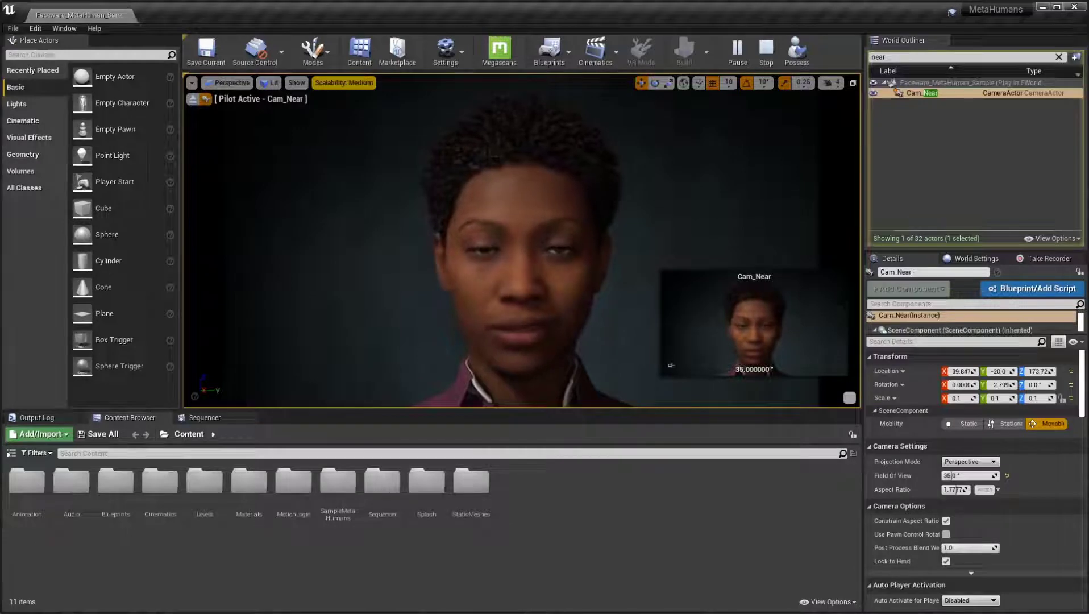
left_click(766, 48)
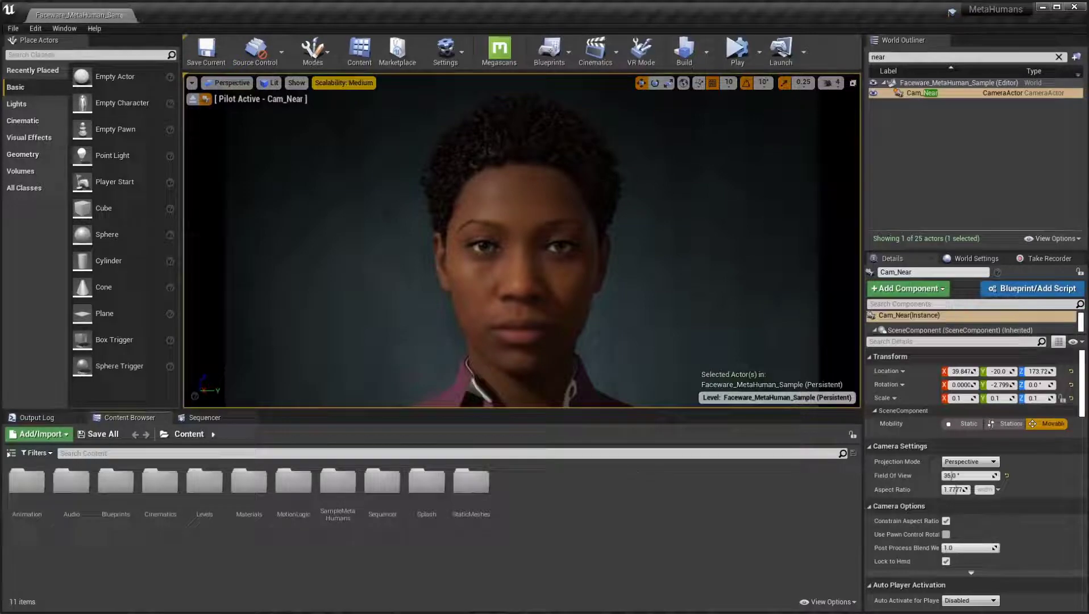
Export the selected Trey MetaHuman from Quixel Bridge to Unreal, then minimize Bridge.
key("alt+Tab")
left_click_drag(511, 31, 214, 68)
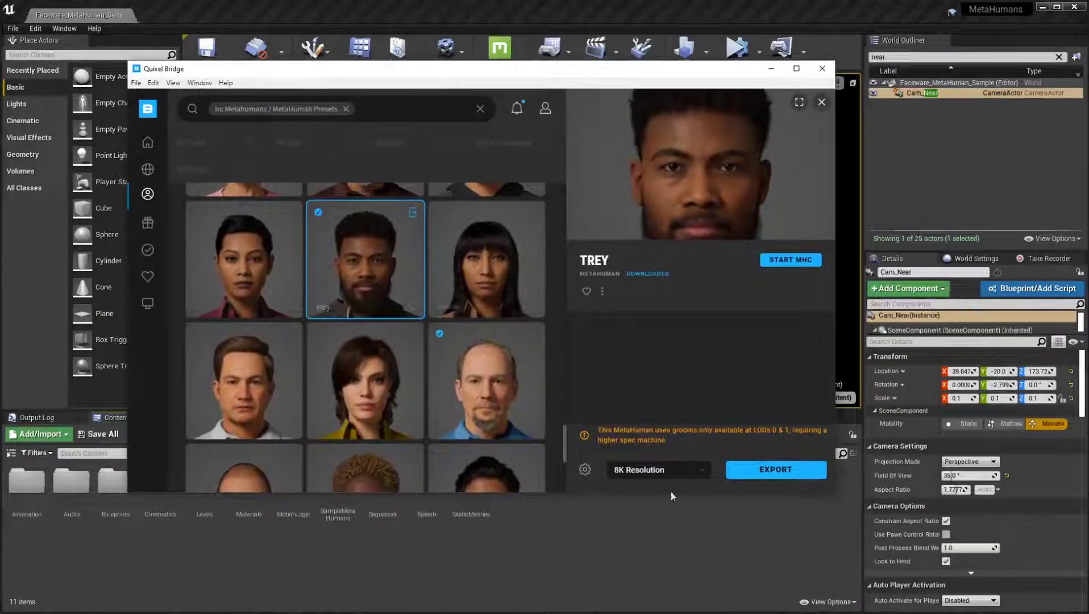
left_click(759, 472)
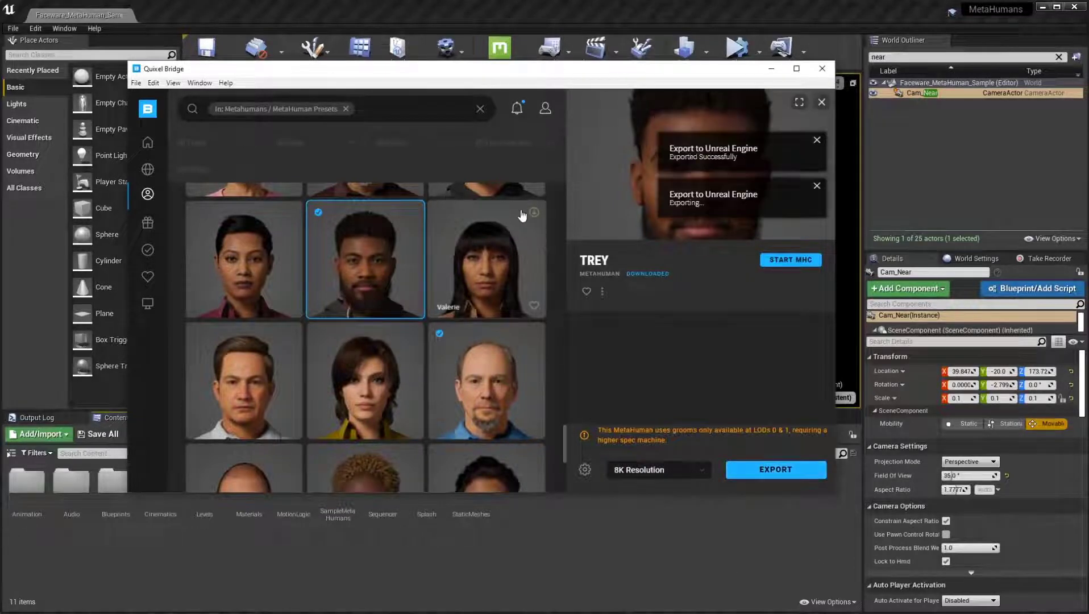
left_click(772, 68)
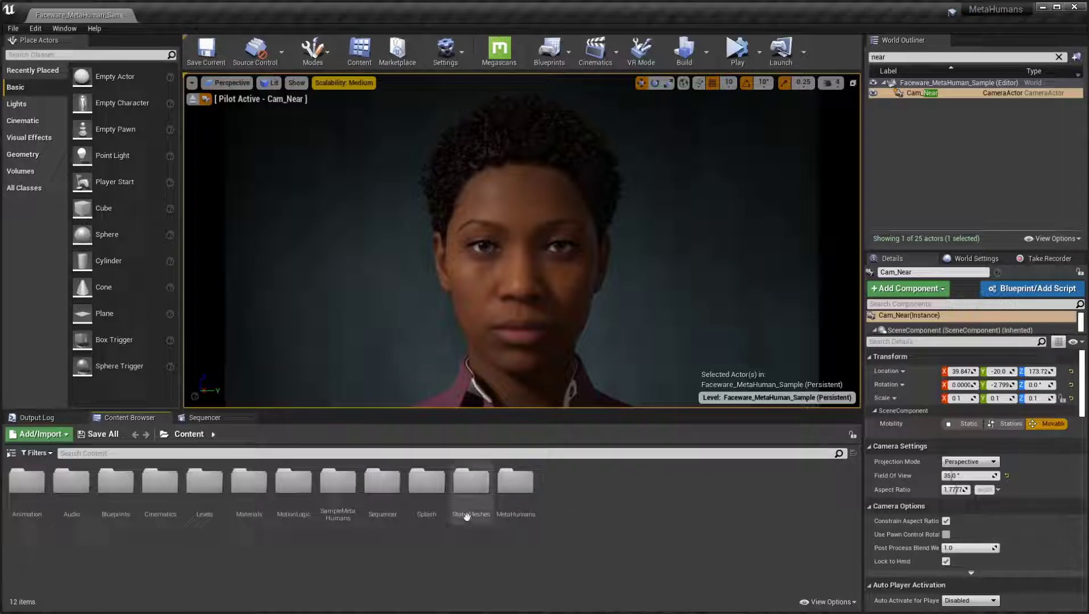
Browse the Content Browser into MetaHumans/Trey to show the BP_Trey blueprint.
double_click(514, 481)
double_click(72, 483)
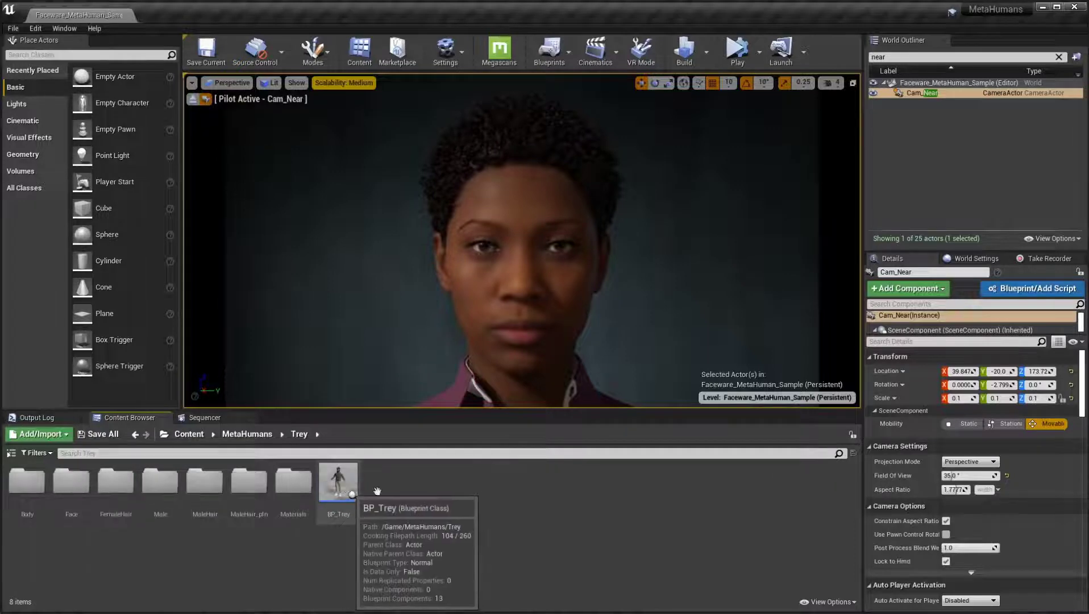
Place Trey in the level at X location 130 with a 90° rotation.
left_click_drag(329, 486, 329, 324)
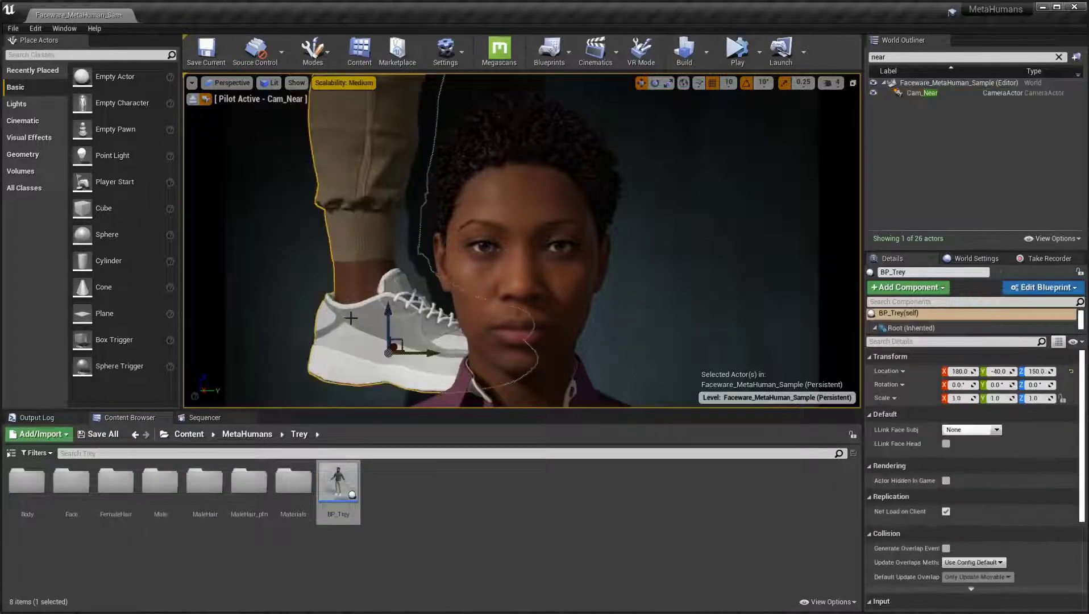
left_click(522, 268)
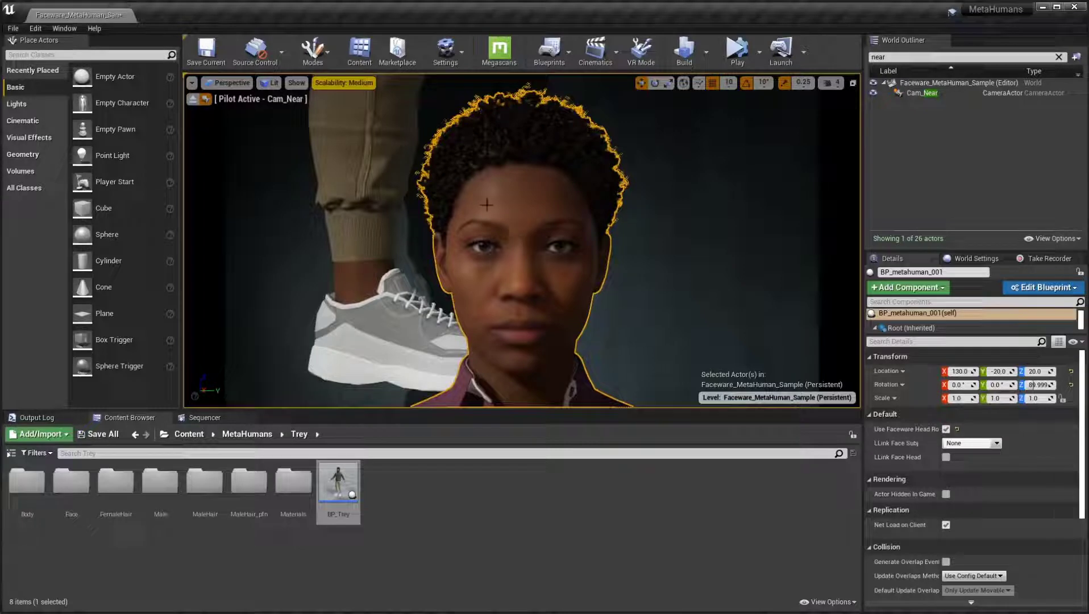
left_click(376, 158)
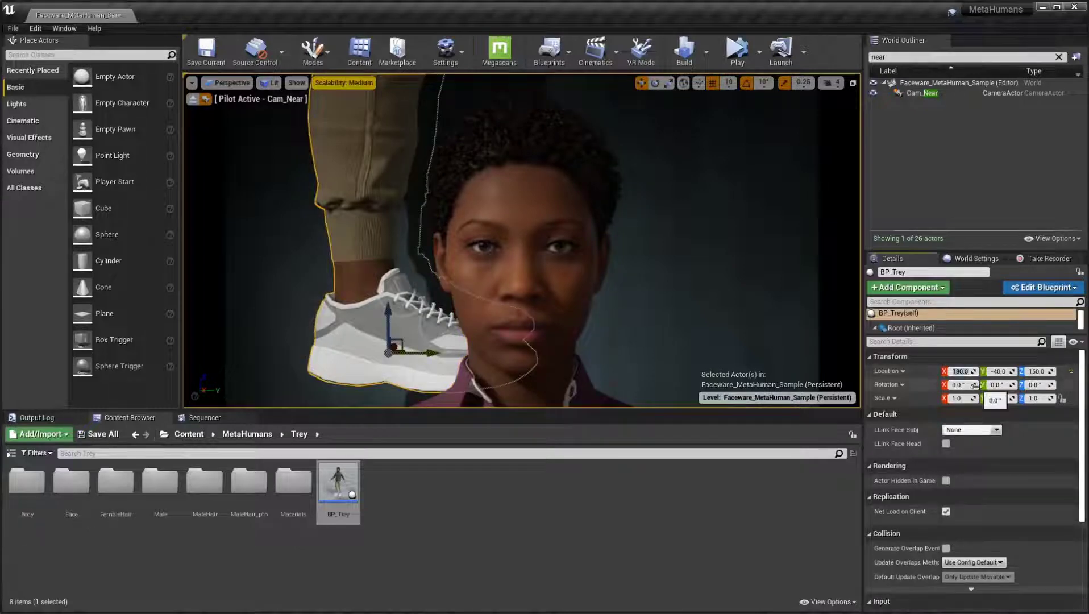
type("130")
key("Return")
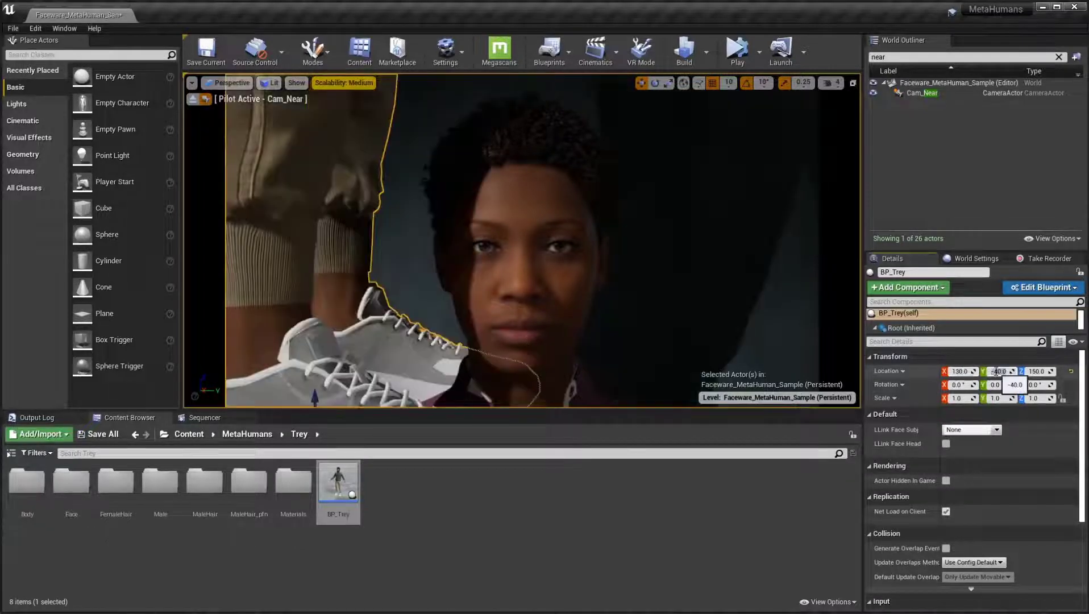
key("Tab")
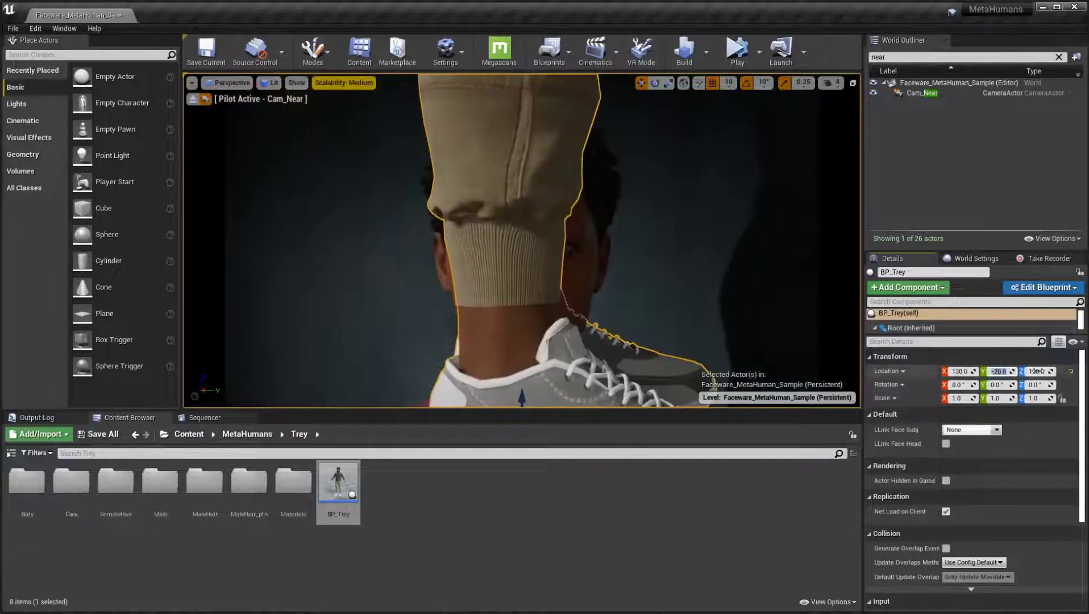
key("Tab")
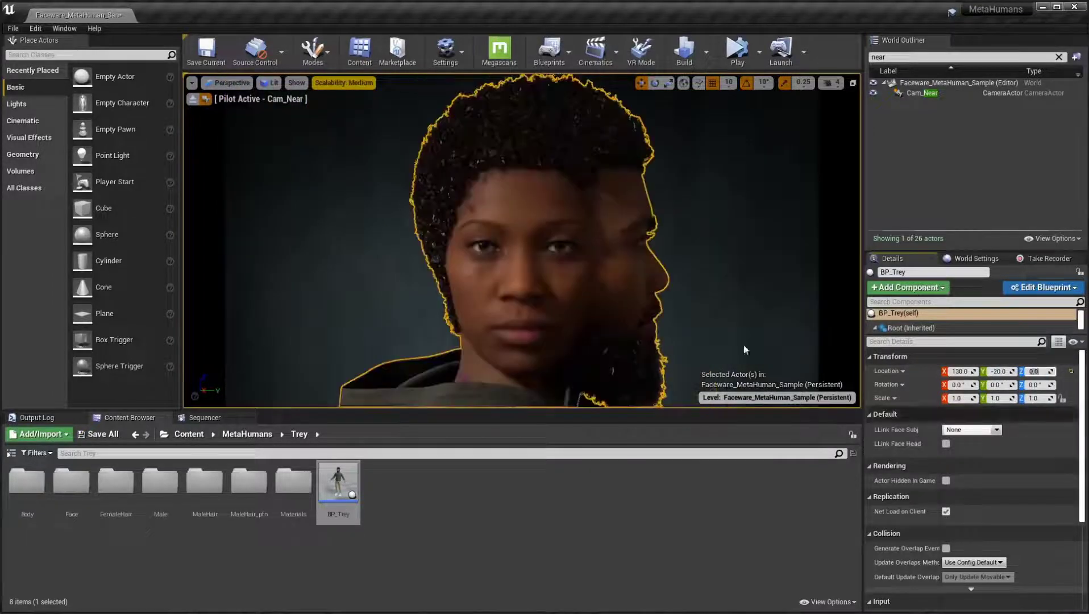
type("90")
key("Tab")
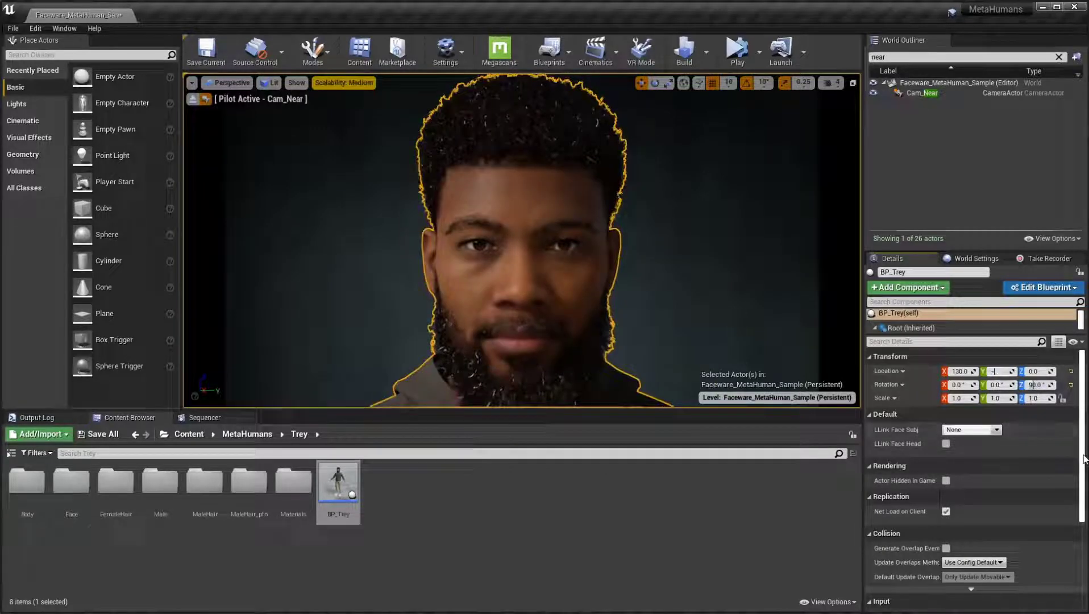
key("Return")
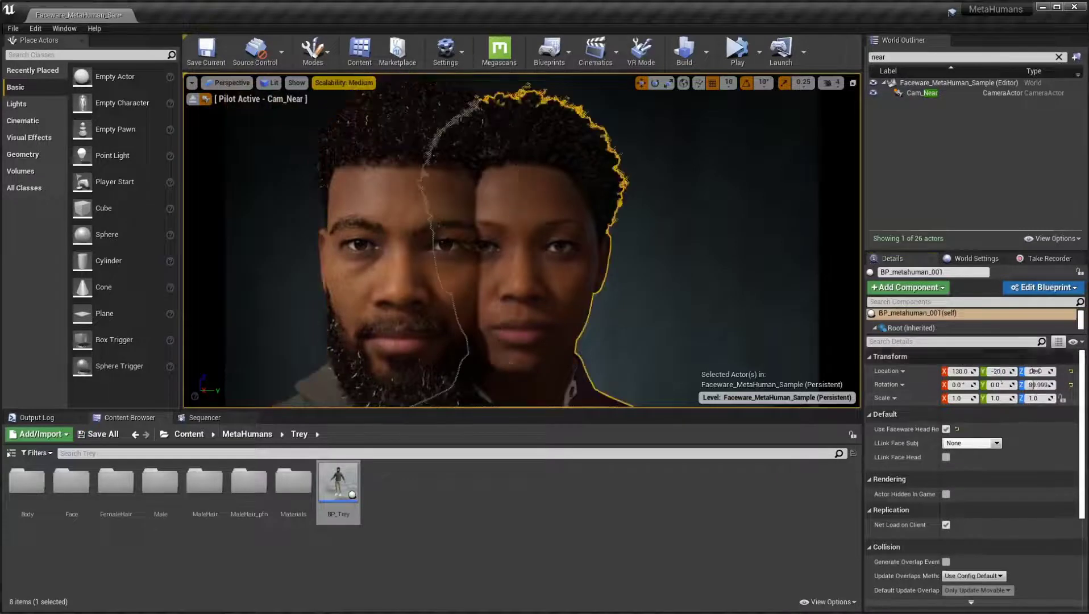
Move BP_metahuman_001 to Location Y -5, keeping her Z at 20.
left_click(1036, 371)
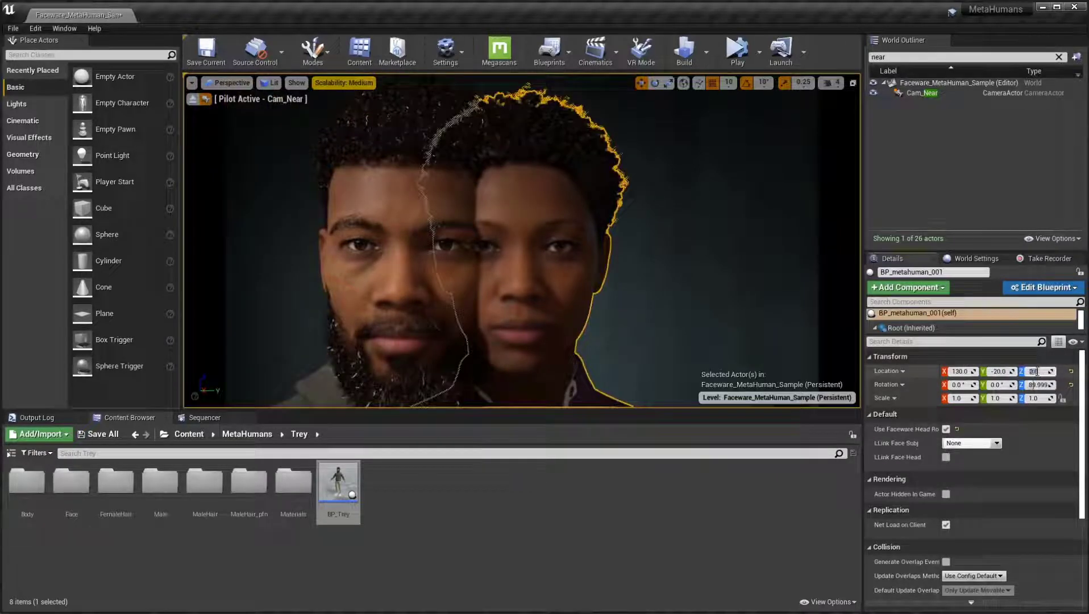
type("0")
key("Return")
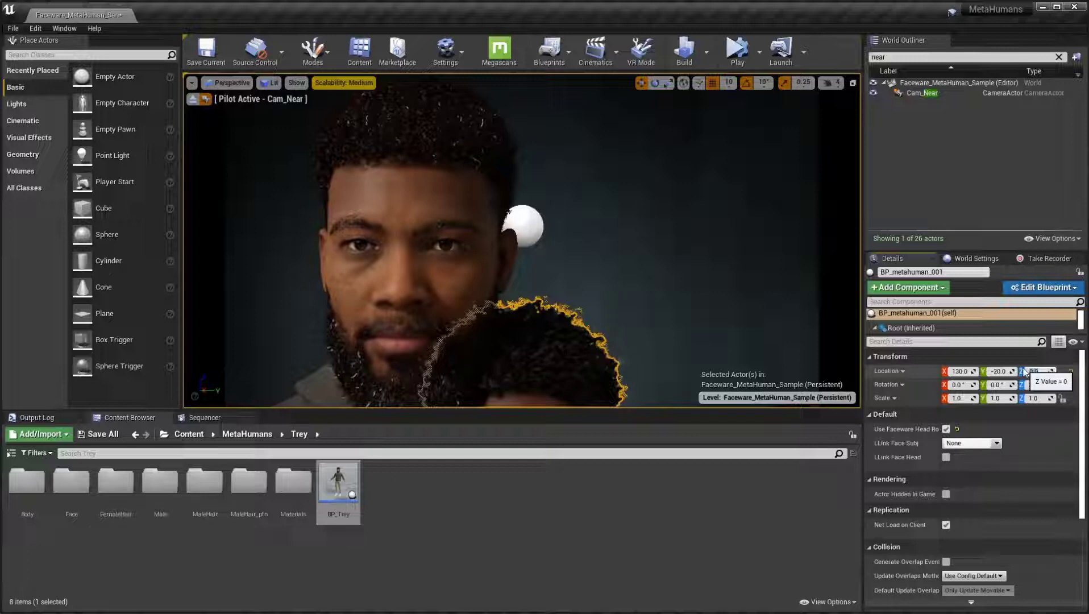
key("ctrl+z")
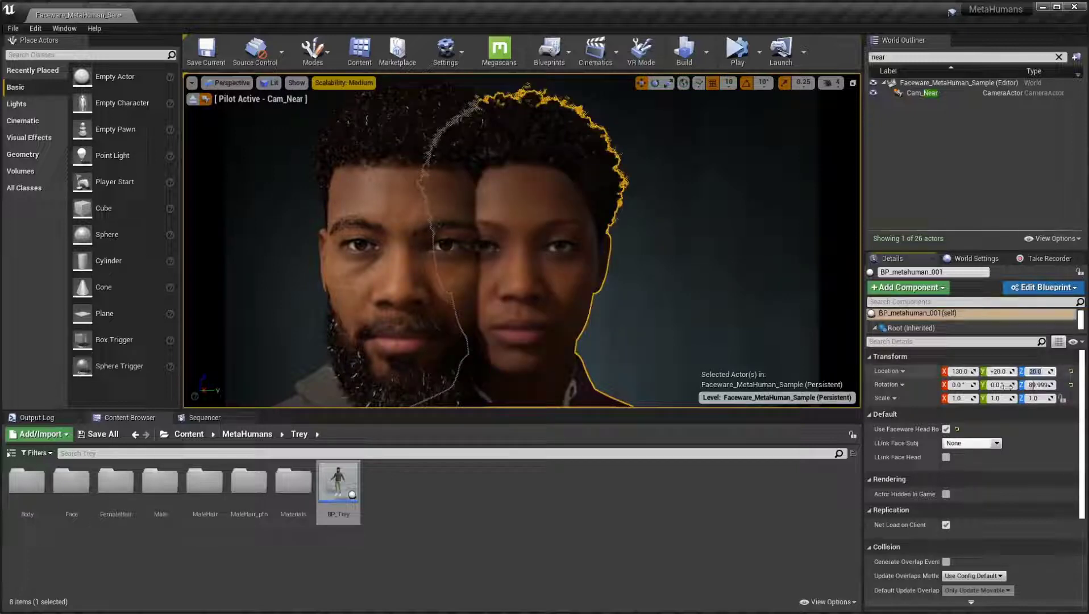
key("shift+Tab")
type("0.0")
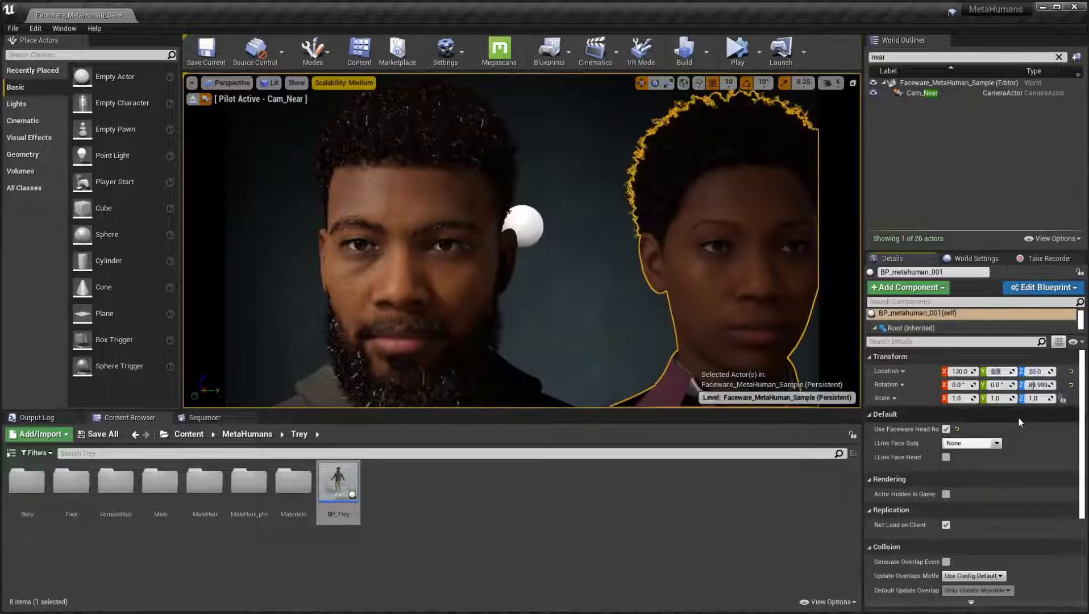
type("-5")
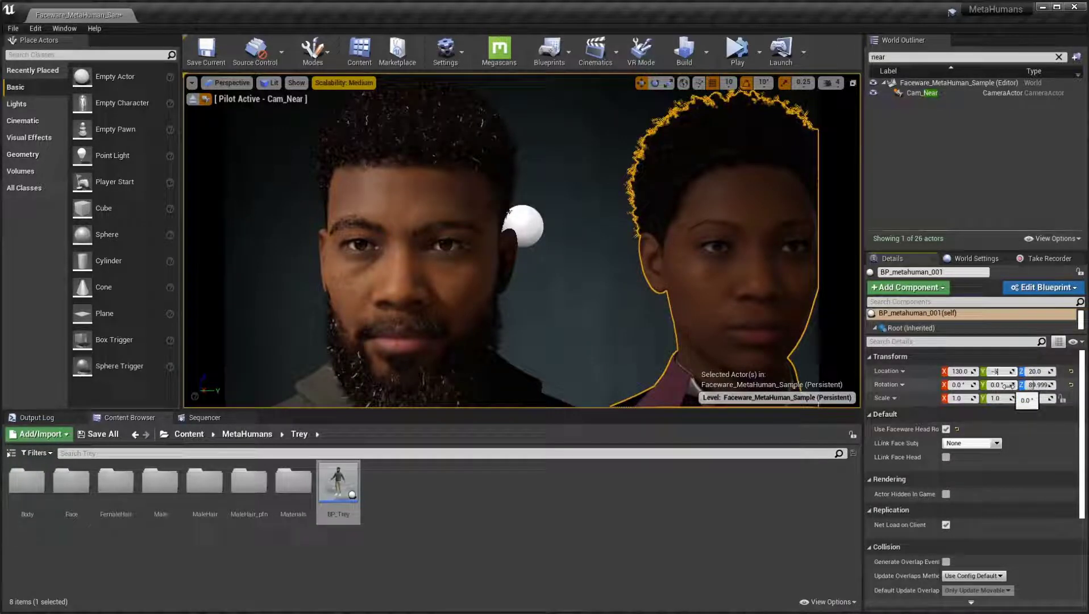
key("Return")
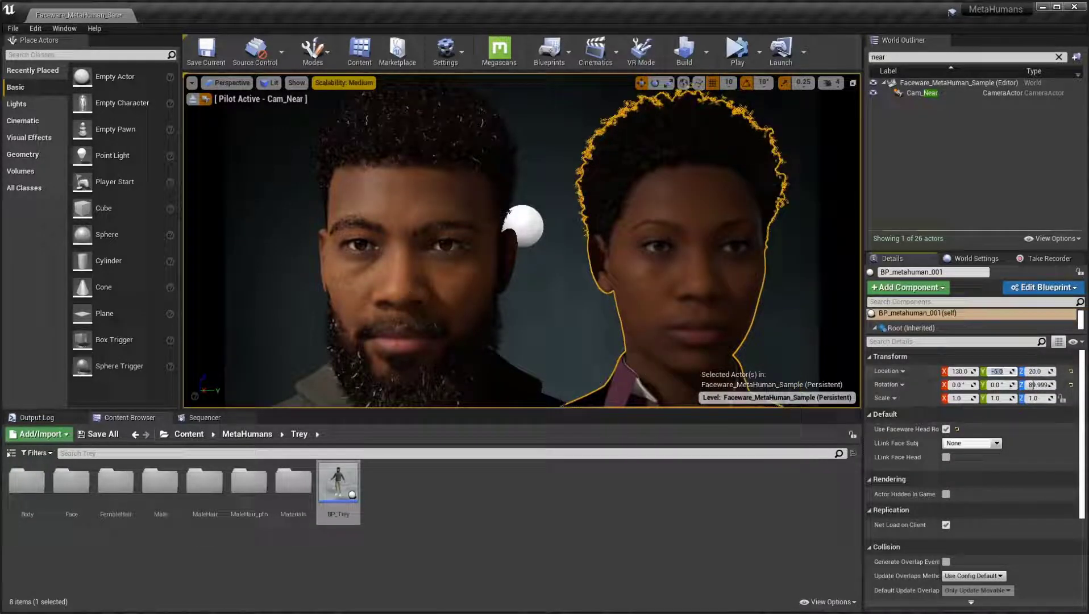
left_click(692, 501)
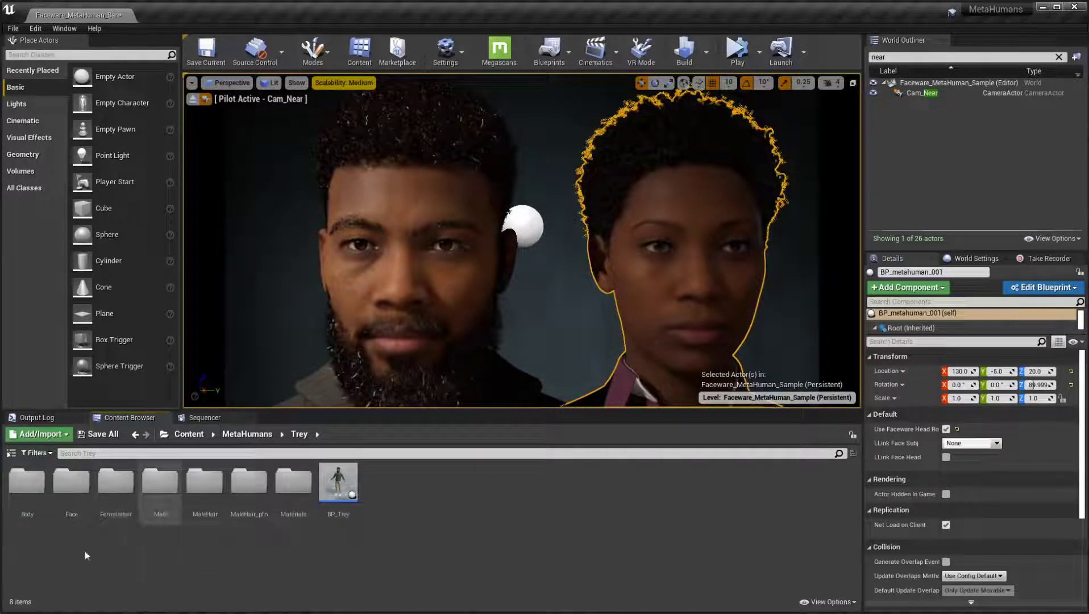
Browse to Trey's Male/Tall/NormalWeight/Body folder in the Content Browser.
double_click(27, 483)
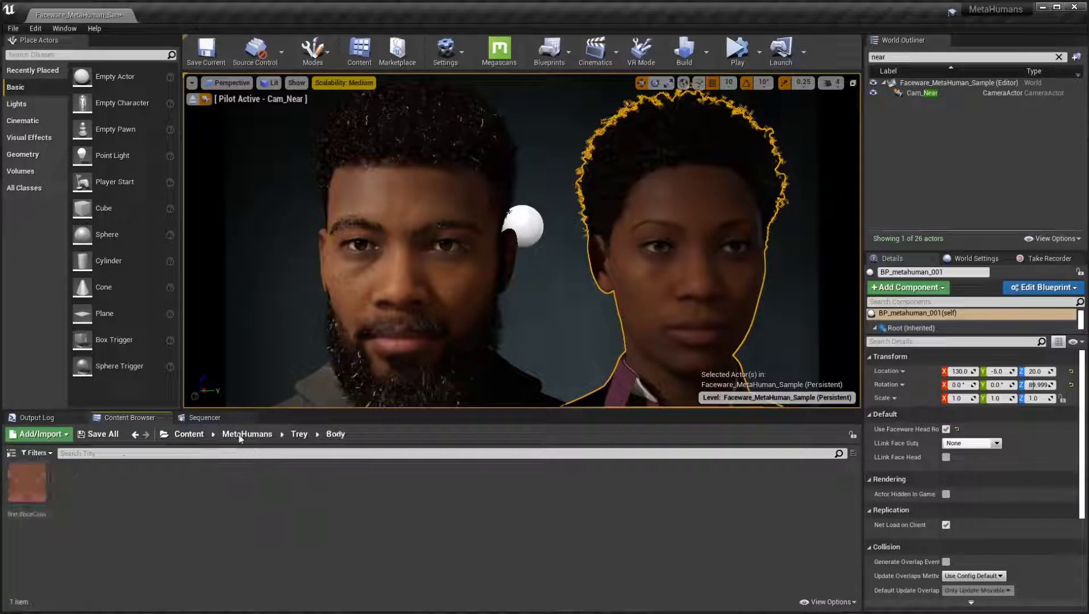
left_click(299, 434)
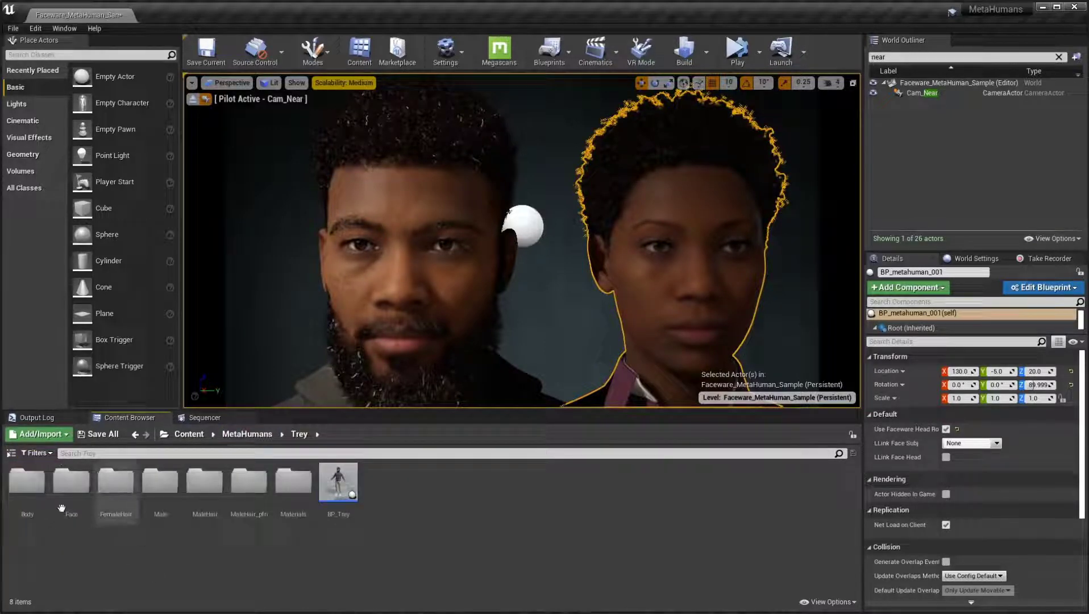
double_click(167, 500)
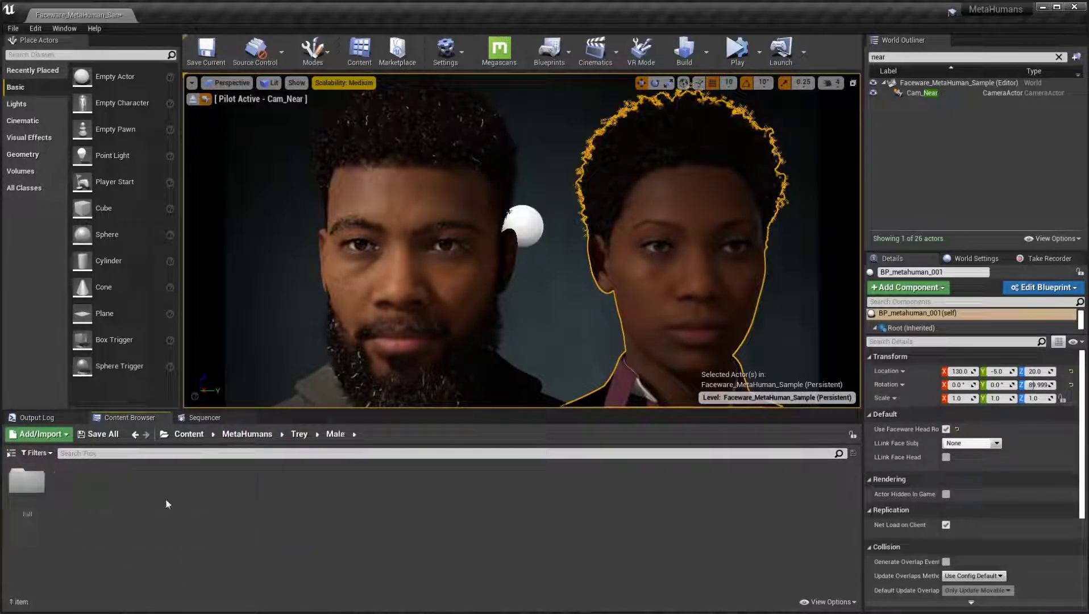
double_click(27, 483)
double_click(26, 483)
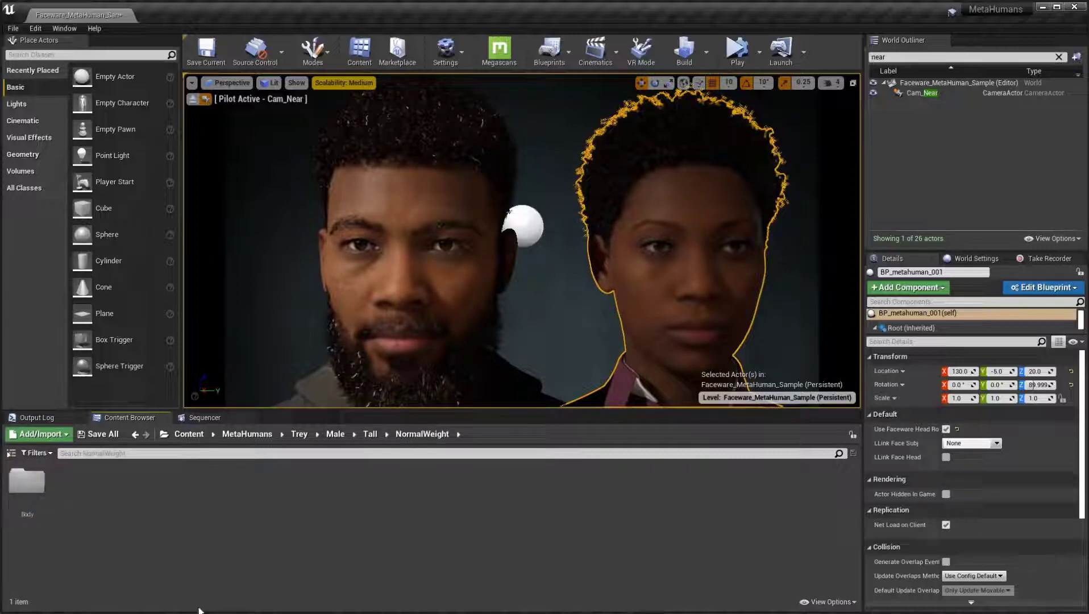
double_click(27, 483)
Assign metahuman_base_skel as the skeleton of m_tal_nrw_body.
right_click(28, 481)
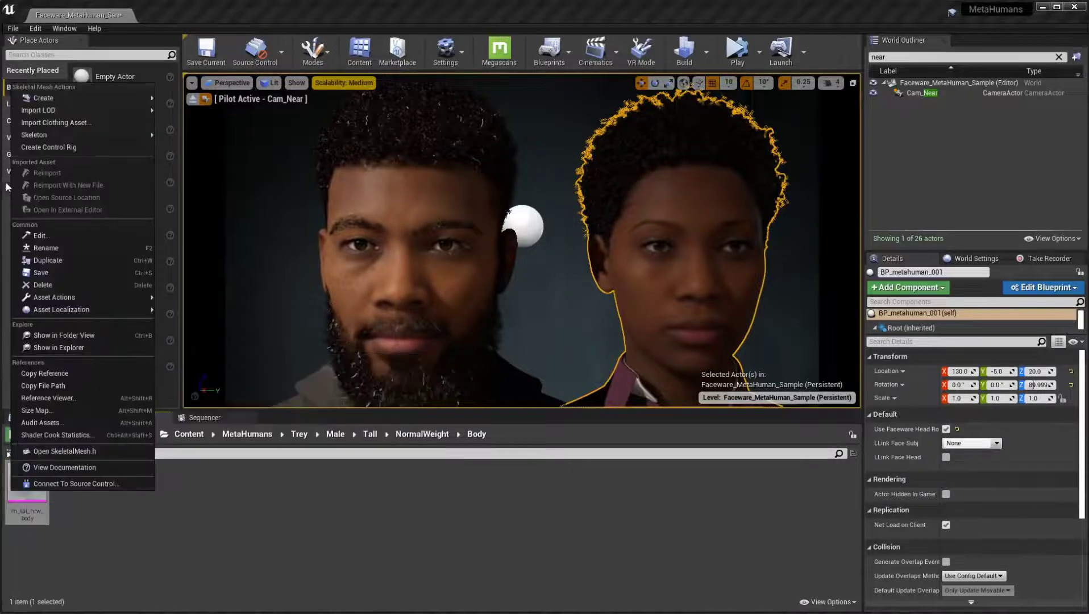
mouse_move(58, 138)
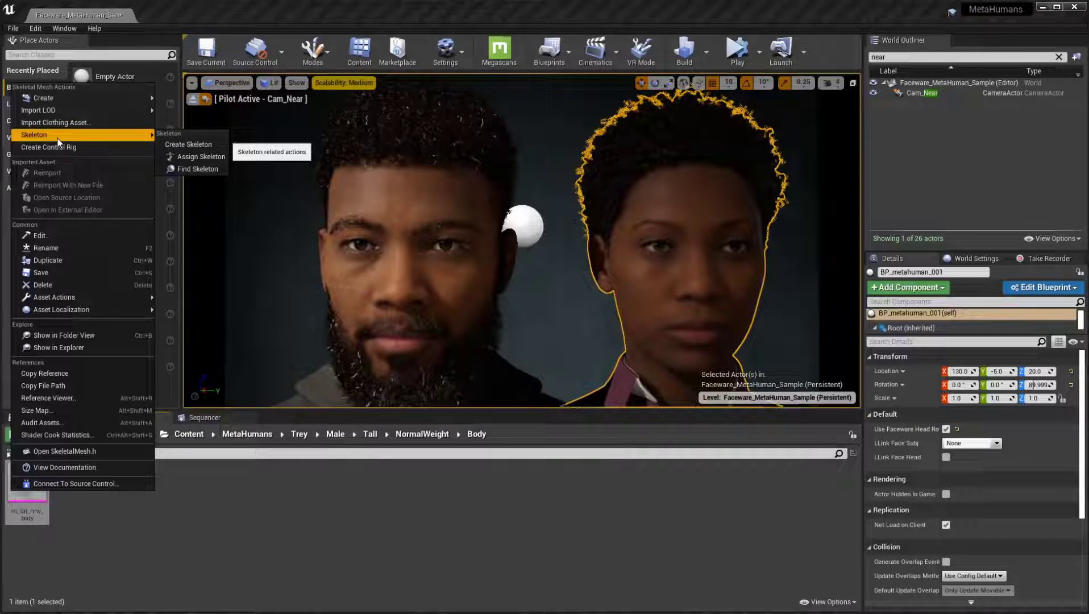
left_click(219, 155)
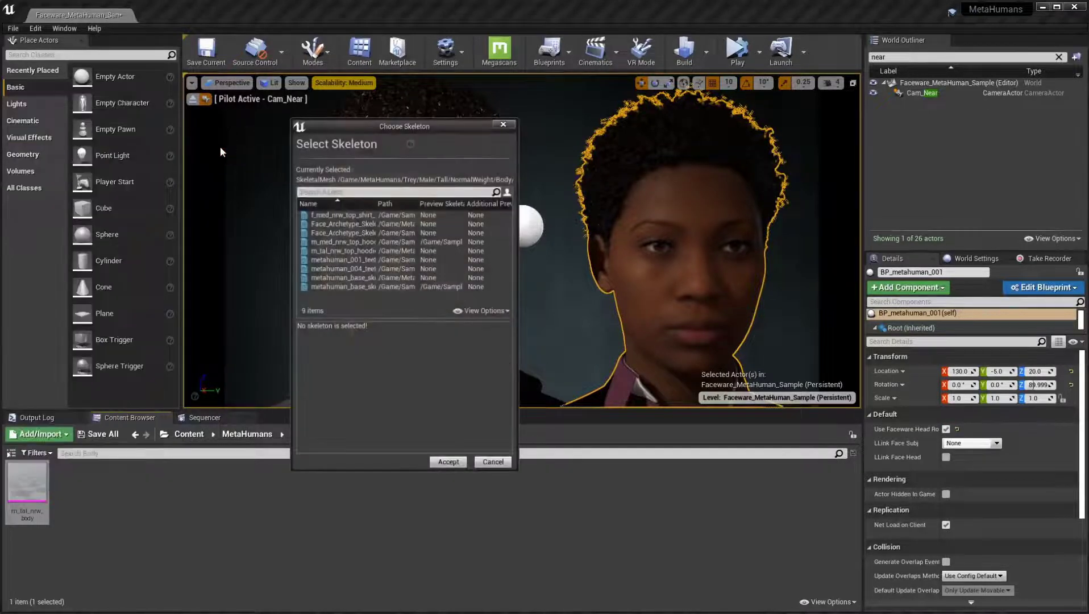
left_click_drag(354, 122, 323, 109)
left_click_drag(483, 213, 658, 299)
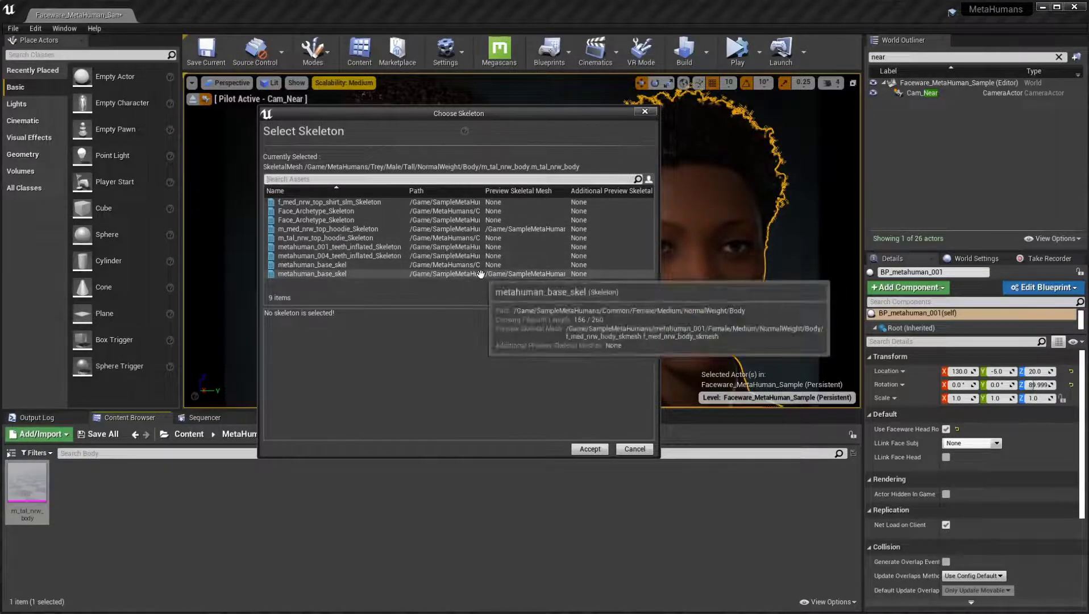
left_click(401, 273)
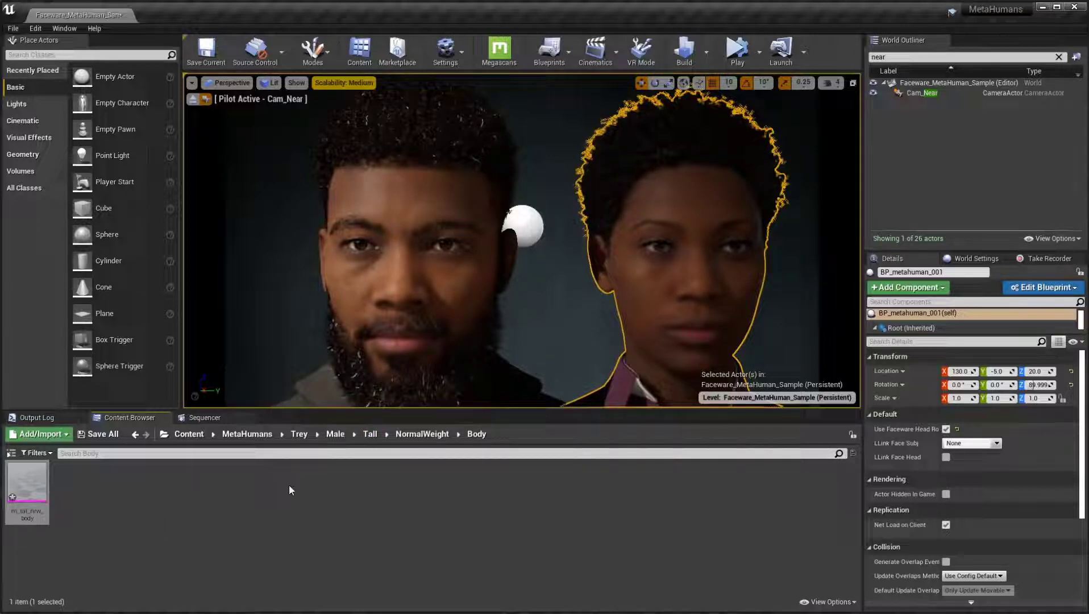
Assign the SampleMetaHumans Face_Archetype_Skeleton to Trey_FaceMesh in Trey/Face.
left_click(299, 434)
double_click(73, 483)
right_click(382, 483)
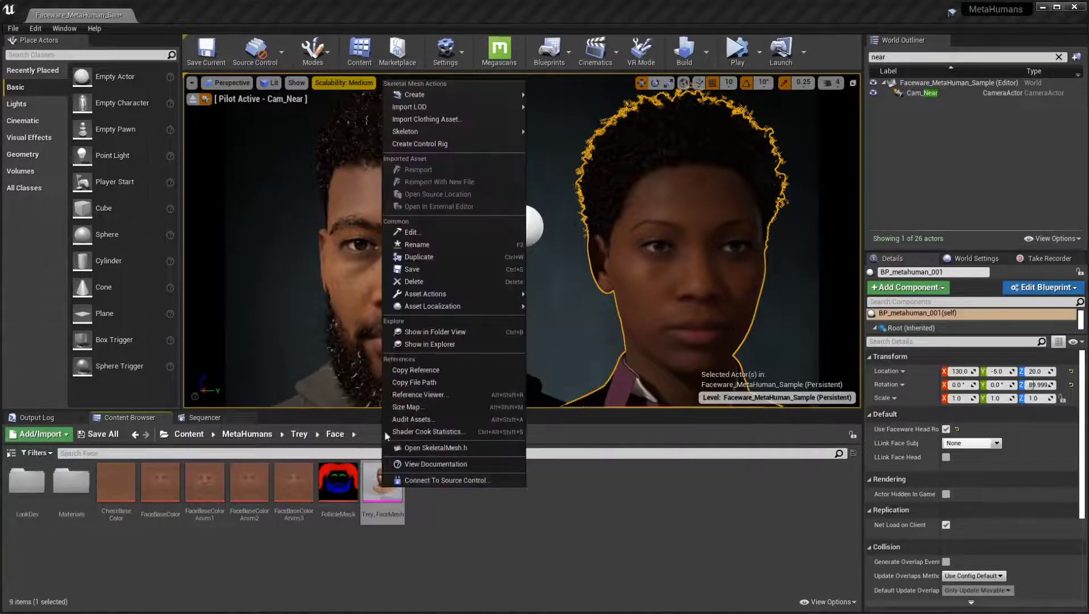
mouse_move(403, 133)
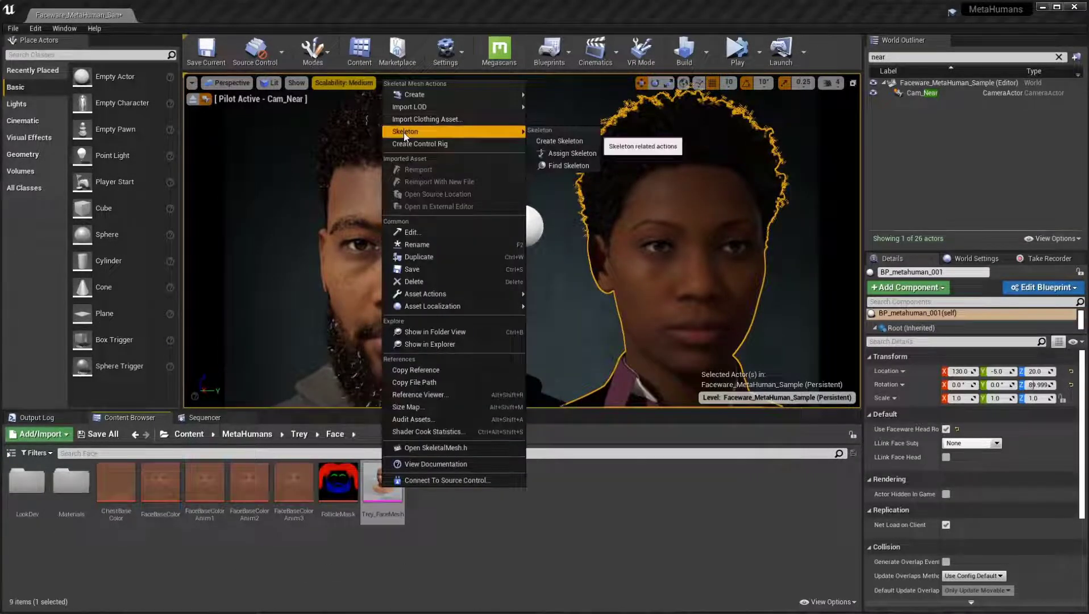
left_click(572, 153)
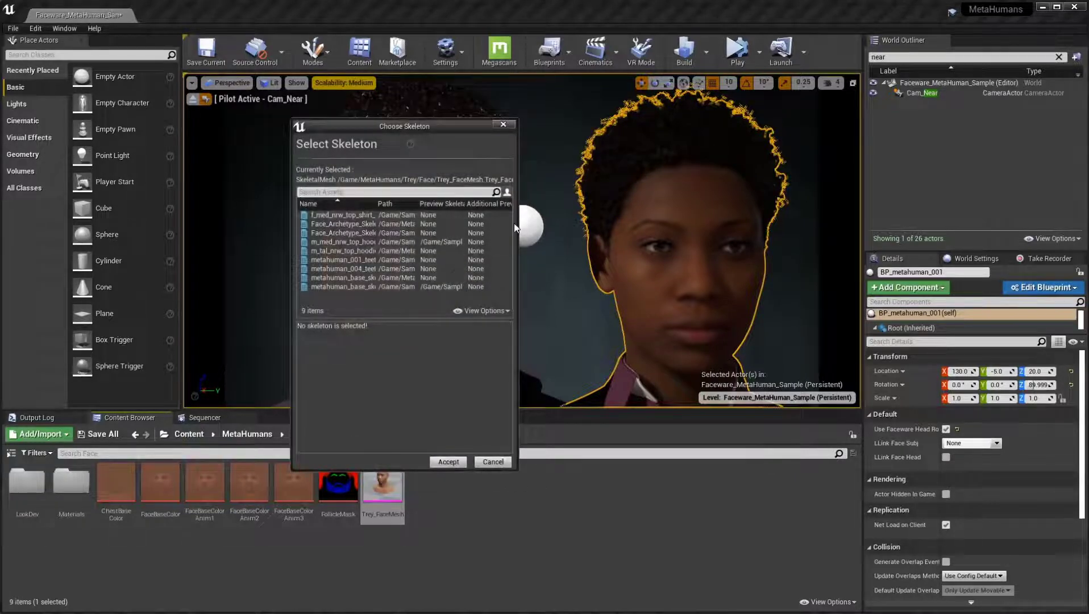
left_click_drag(518, 222, 652, 222)
left_click(392, 223)
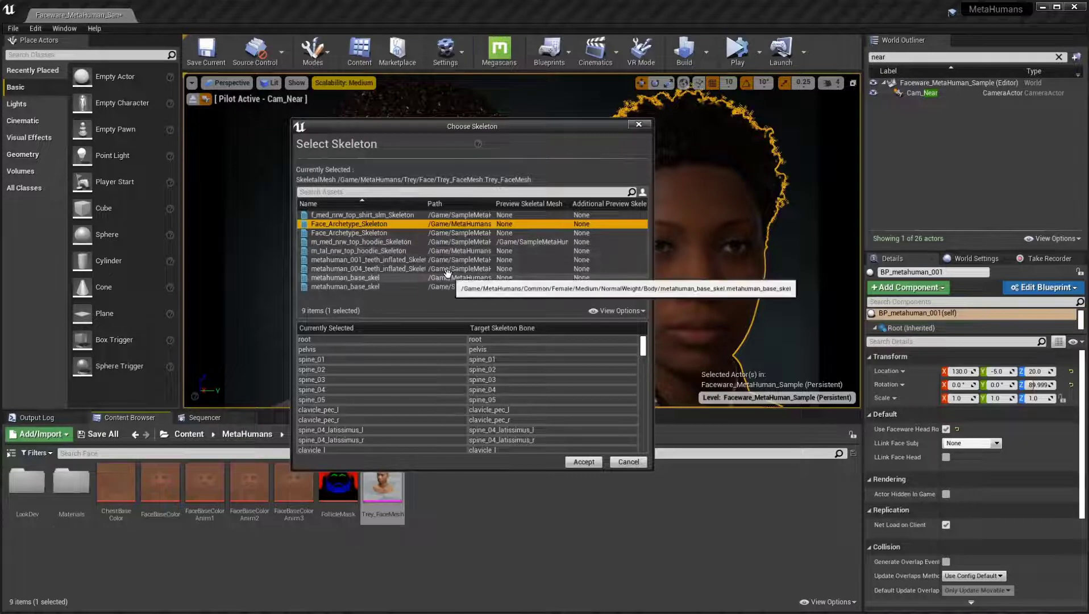
left_click(477, 233)
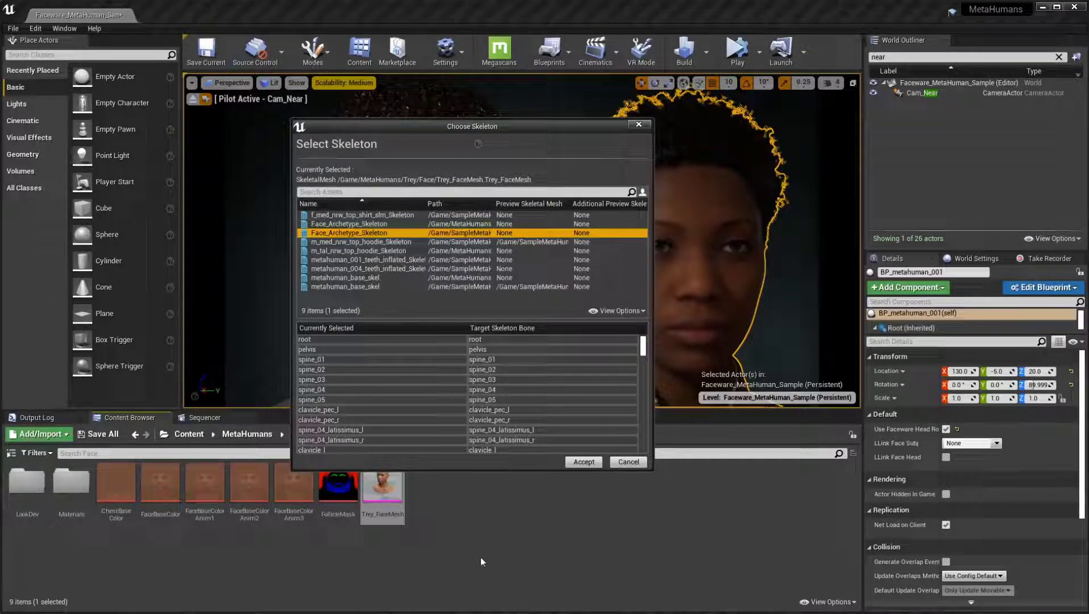
left_click(583, 461)
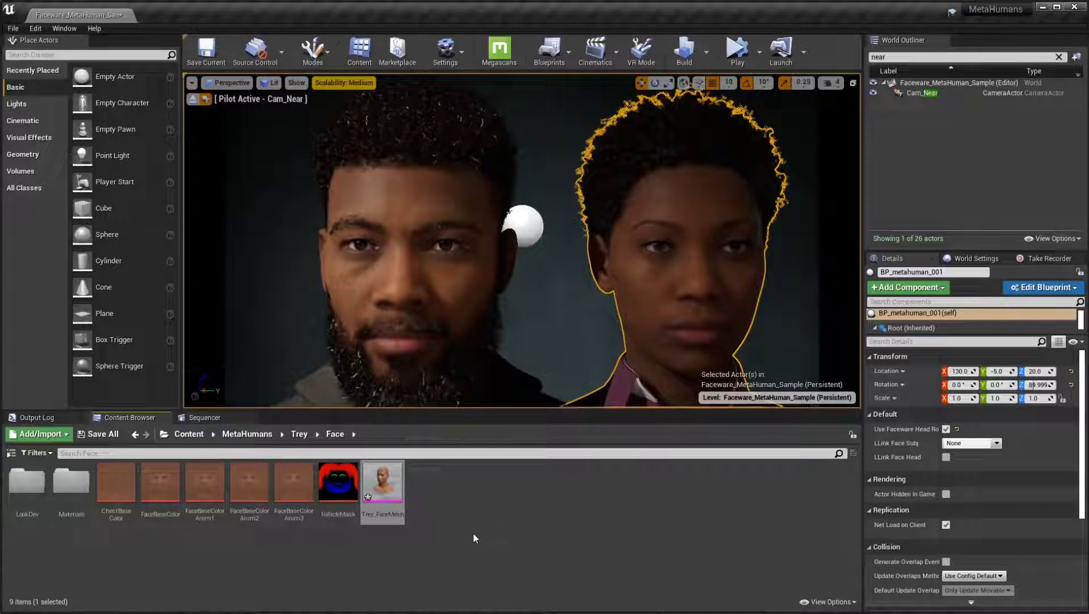
Open the BP_Trey blueprint editor and move its window to the lower left.
left_click(299, 433)
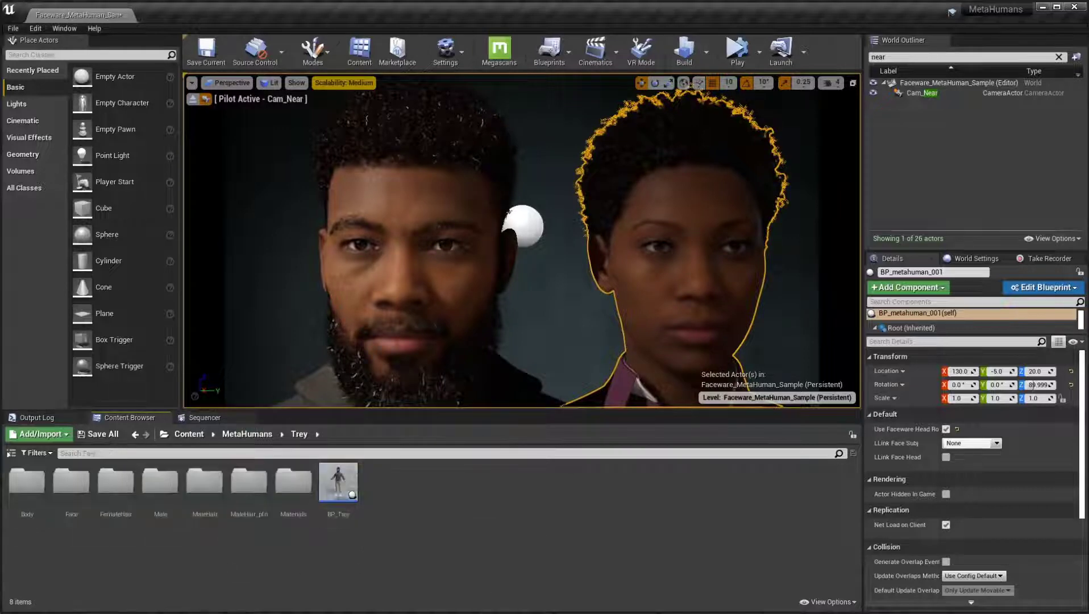
left_click_drag(338, 482, 222, 310)
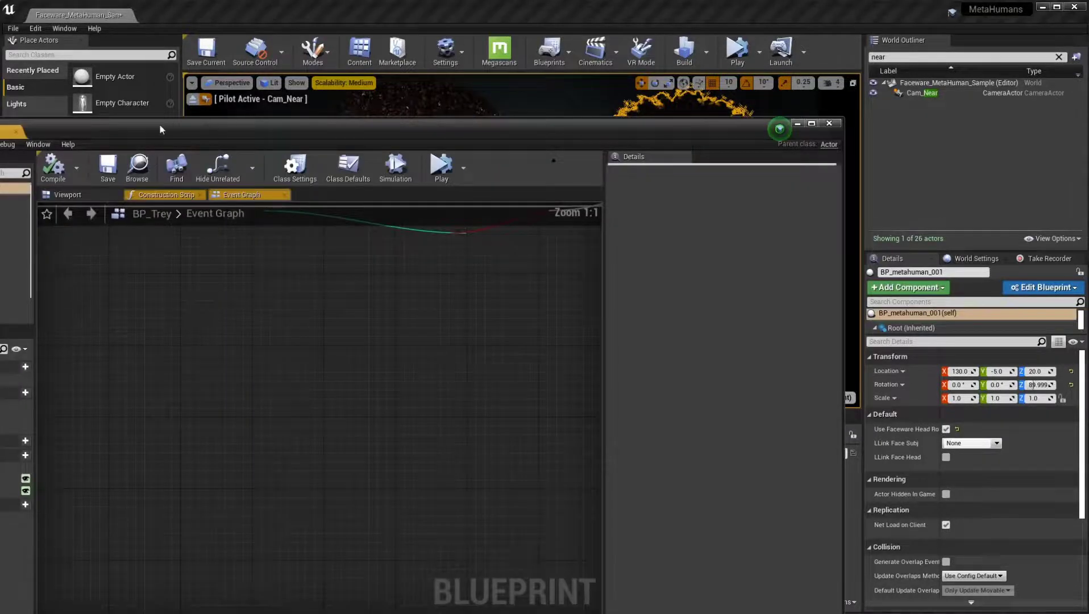
left_click_drag(160, 129, 665, 493)
left_click(188, 433)
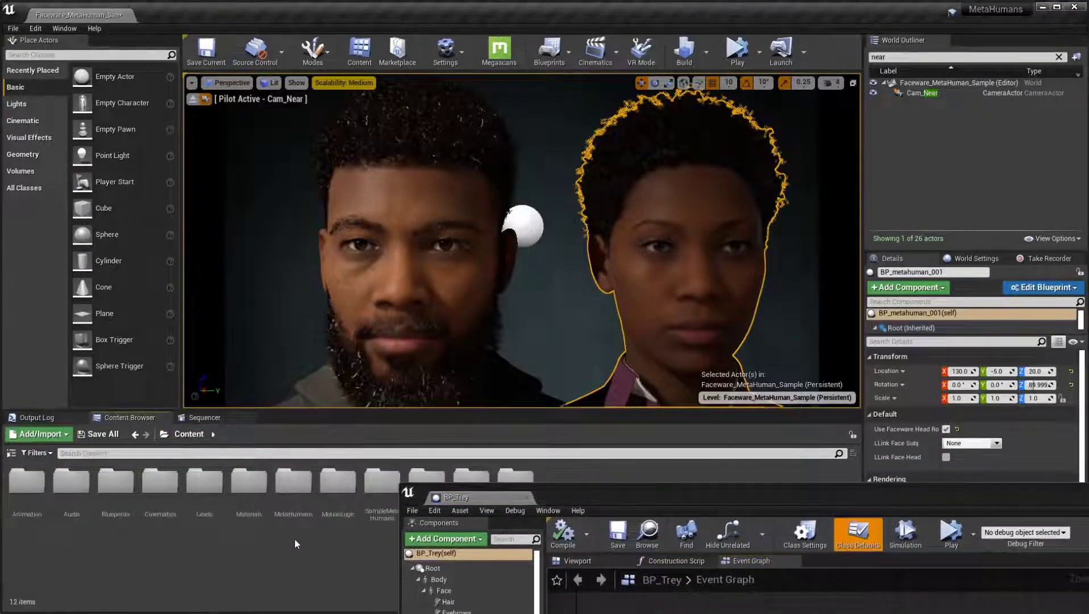
left_click_drag(682, 496, 49, 544)
Browse top-level Content and the SampleMetaHumans folder with the blueprint window moved aside.
double_click(382, 482)
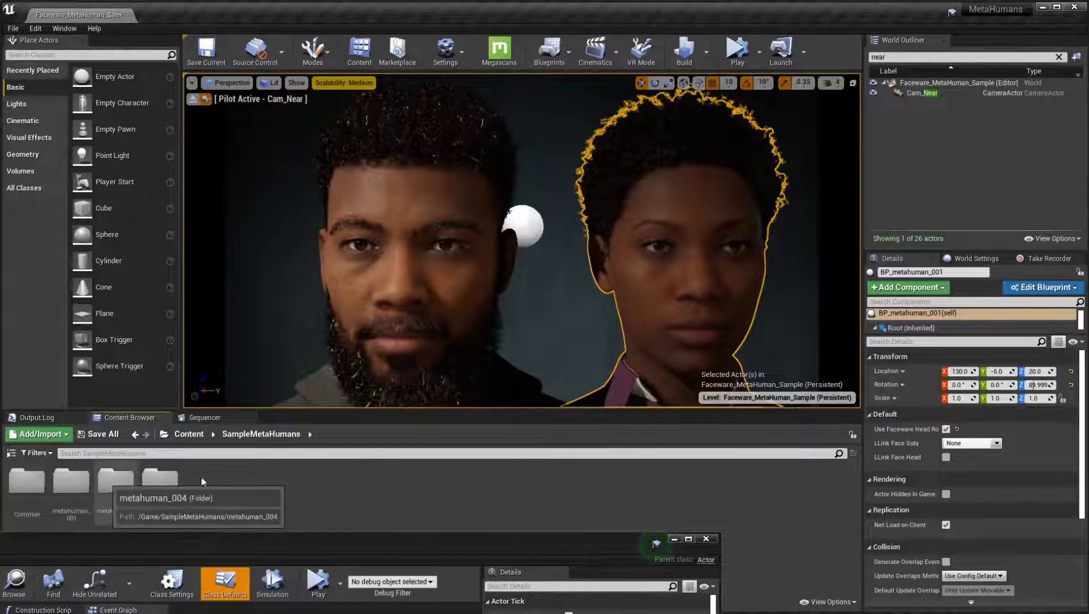
left_click(188, 434)
left_click_drag(350, 541, 226, 549)
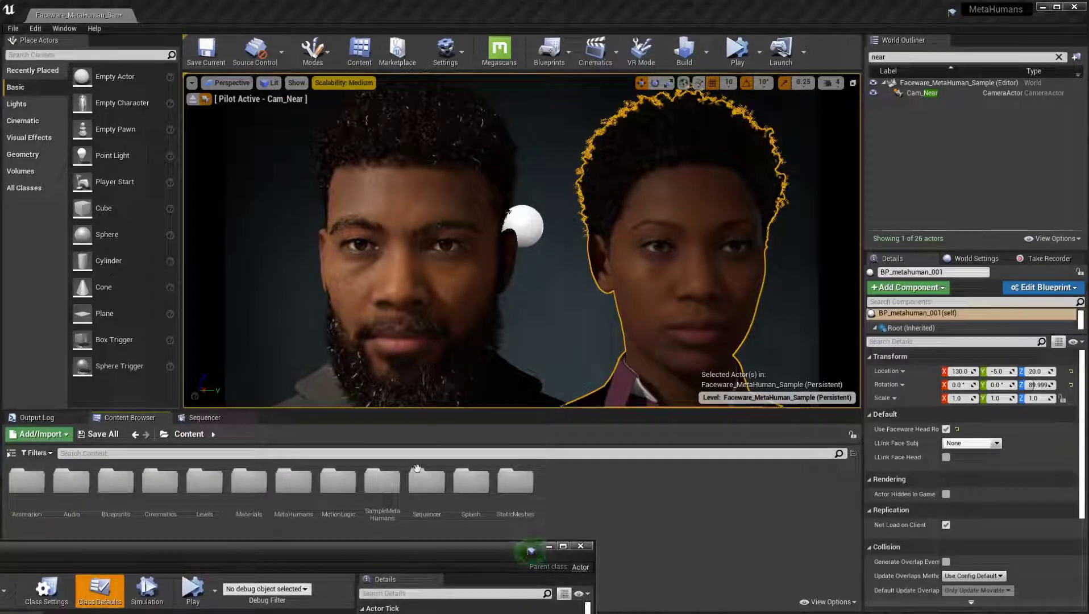
left_click(380, 483)
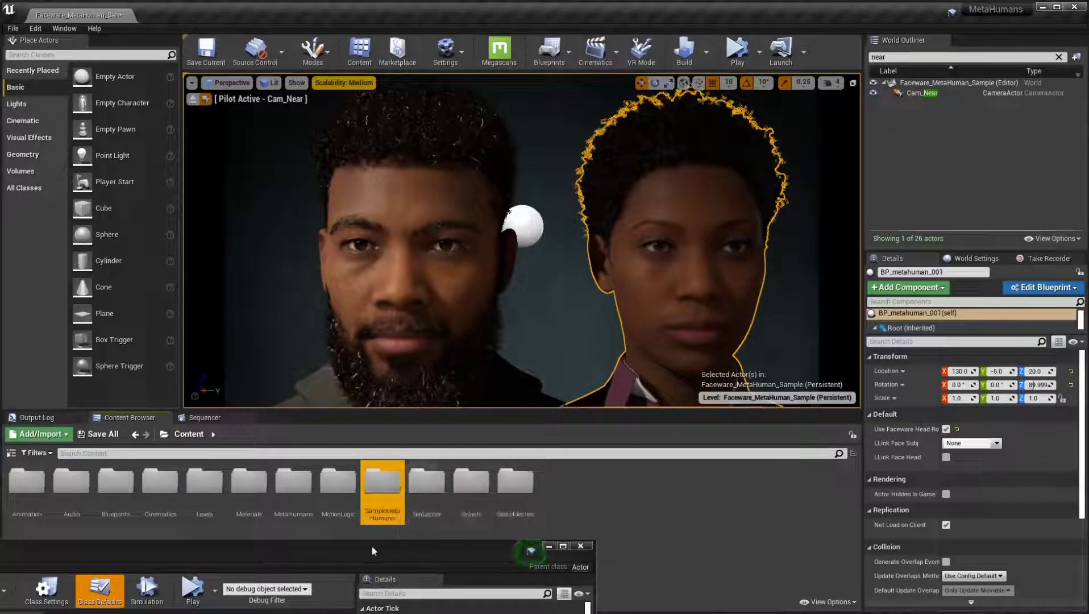
left_click_drag(371, 550, 506, 544)
left_click(213, 434)
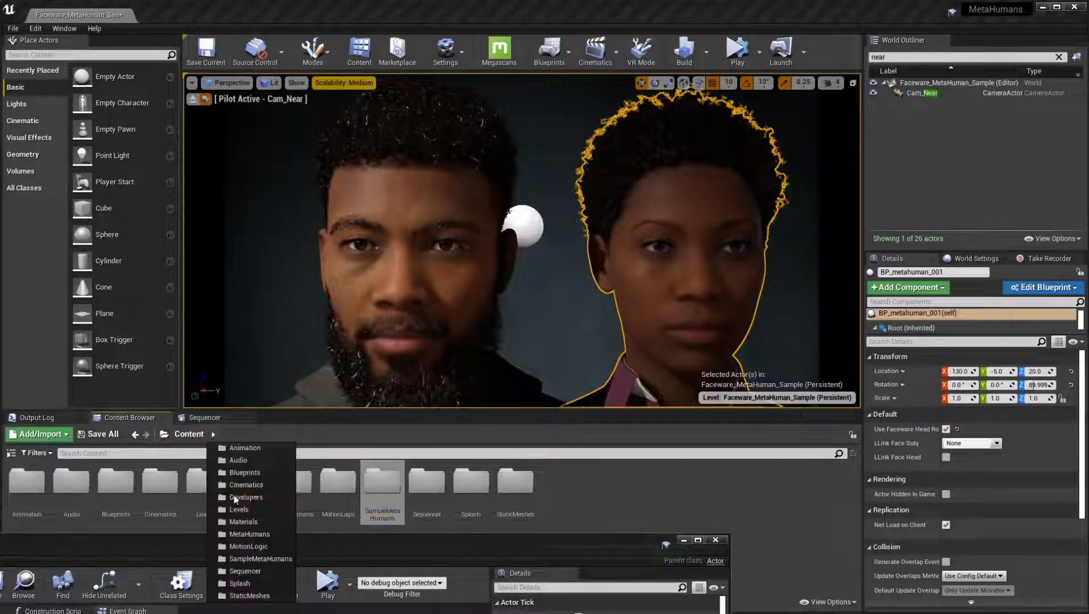
left_click(634, 495)
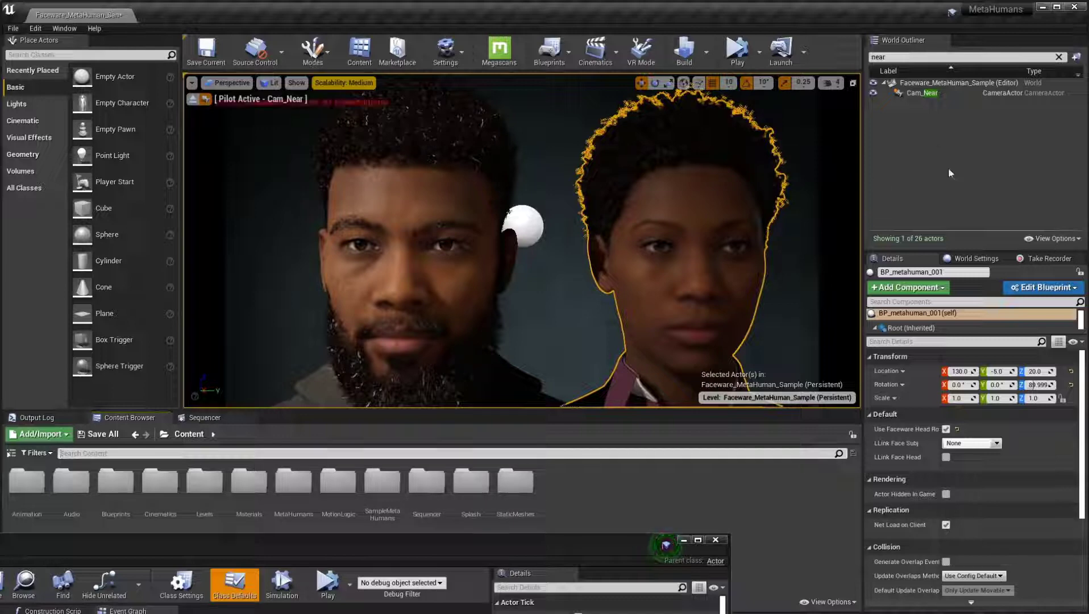
Search 'BP_met', then open BP_metahuman_001_FW in a maximized Blueprint editor.
left_click(1058, 57)
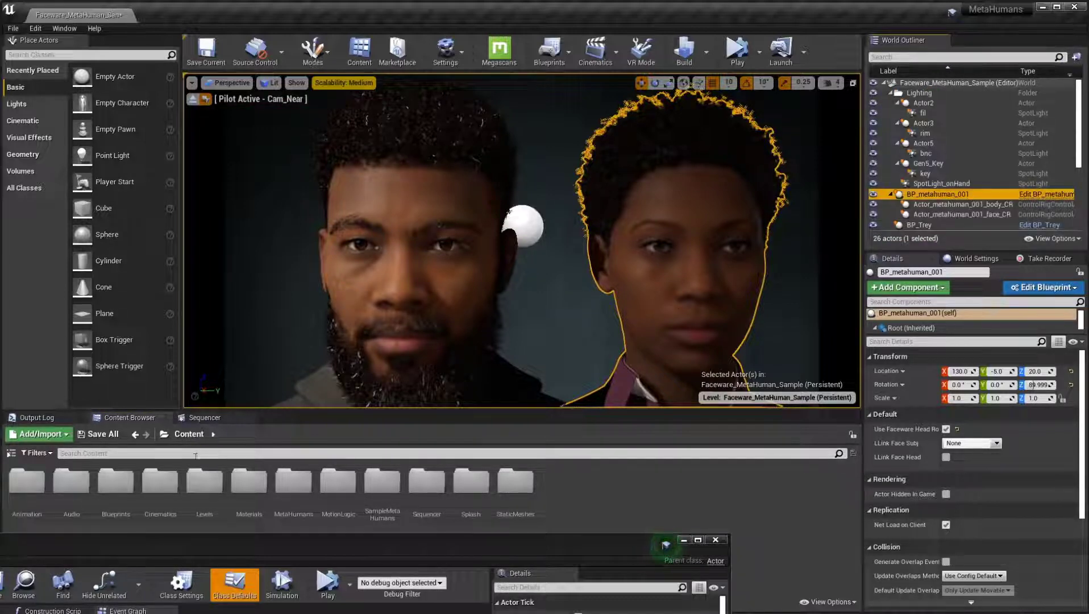
left_click(219, 453)
type("BP_")
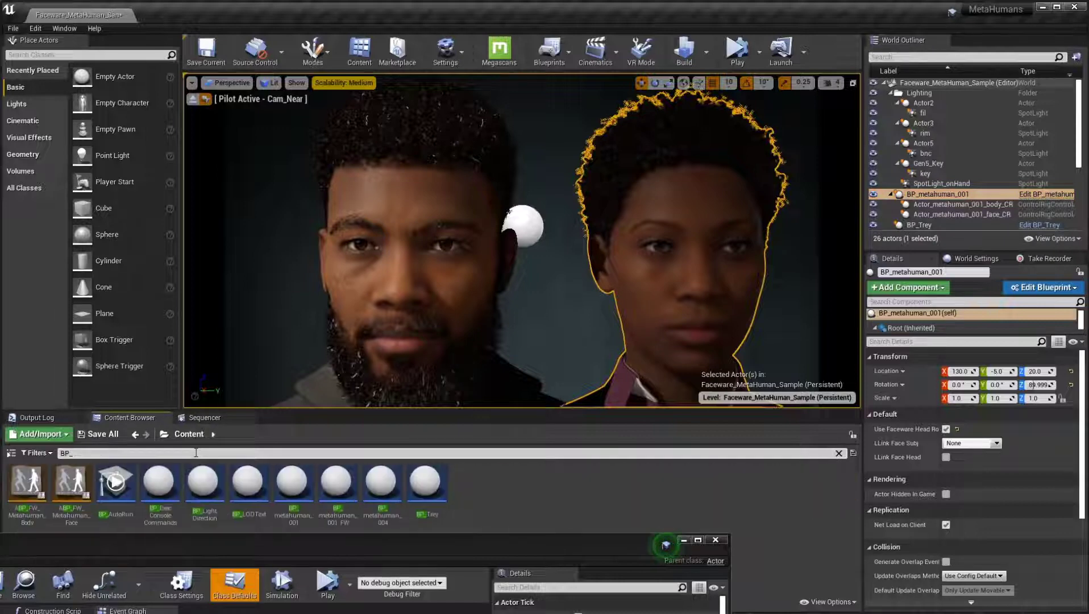
type("met")
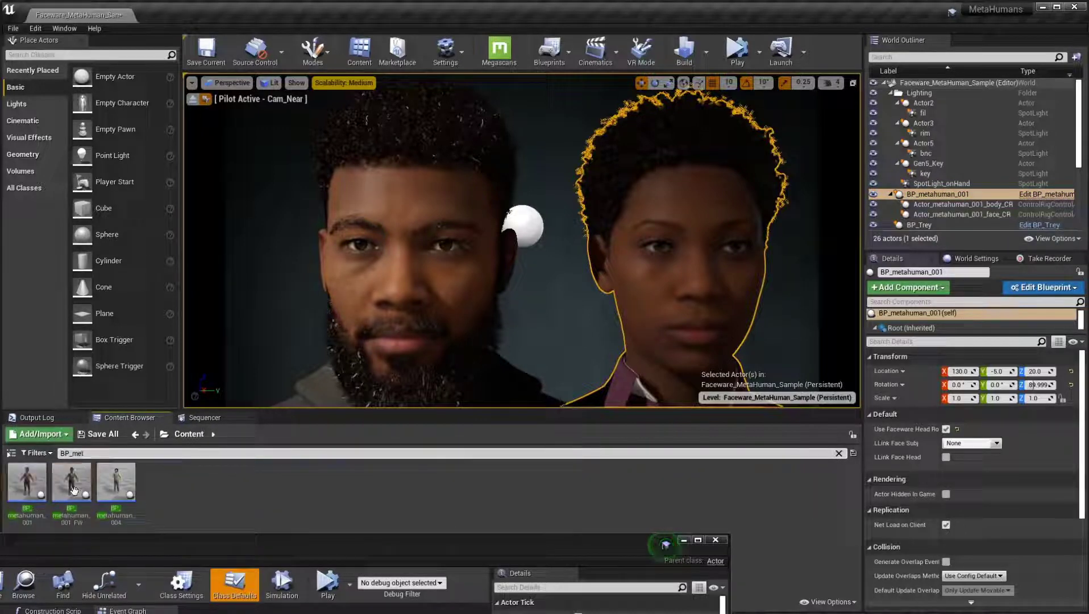
left_click(73, 484)
double_click(73, 486)
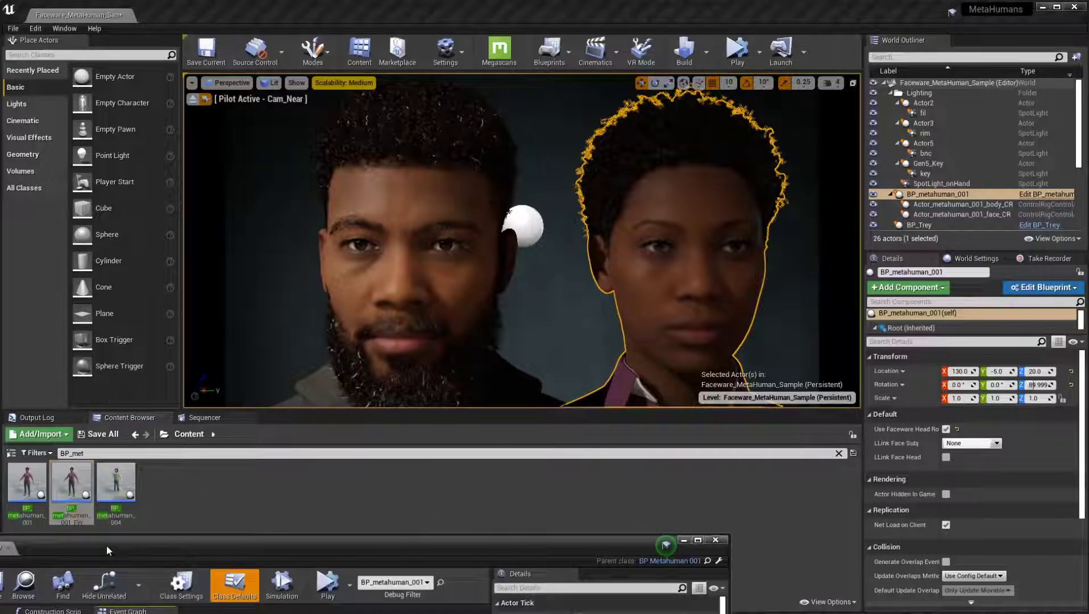
double_click(75, 550)
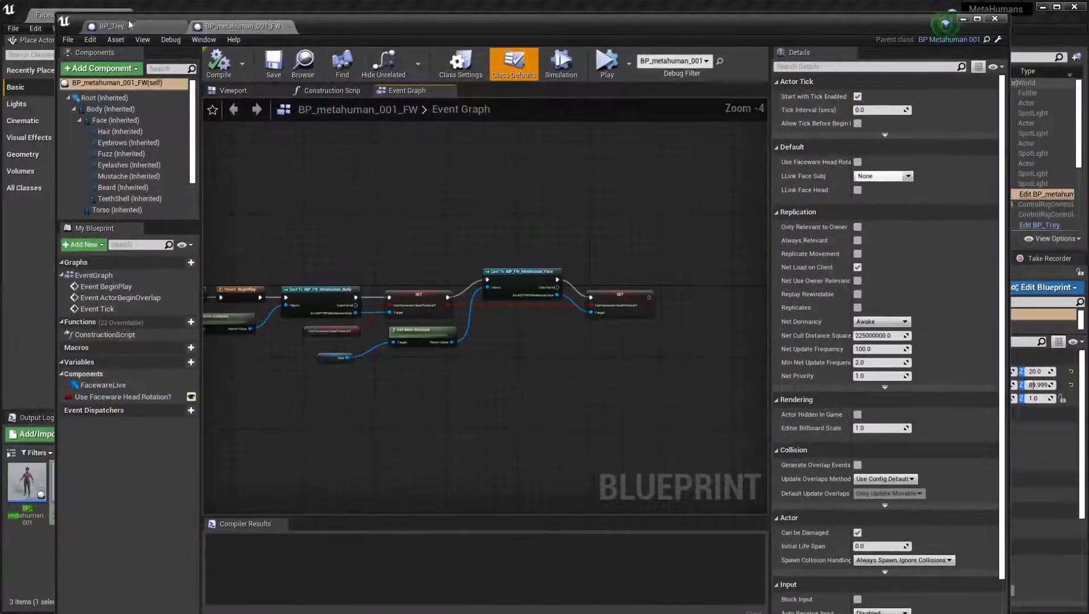
Reorder the blueprint tabs with BP_Trey second, then inspect BP_metahuman_001_FW's Event Graph.
left_click(105, 26)
left_click_drag(113, 26, 283, 32)
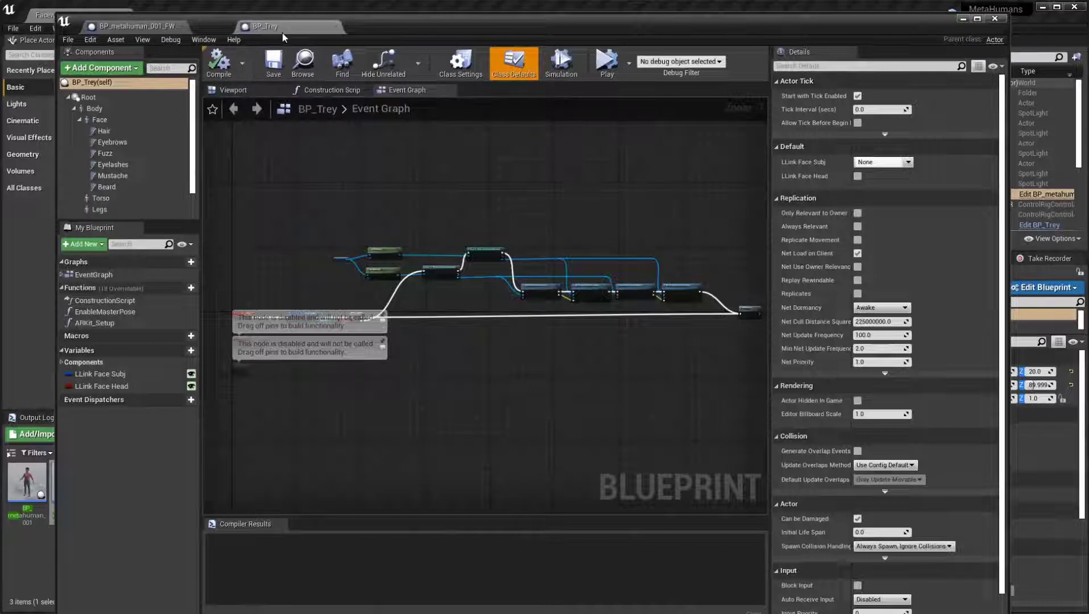
left_click(136, 26)
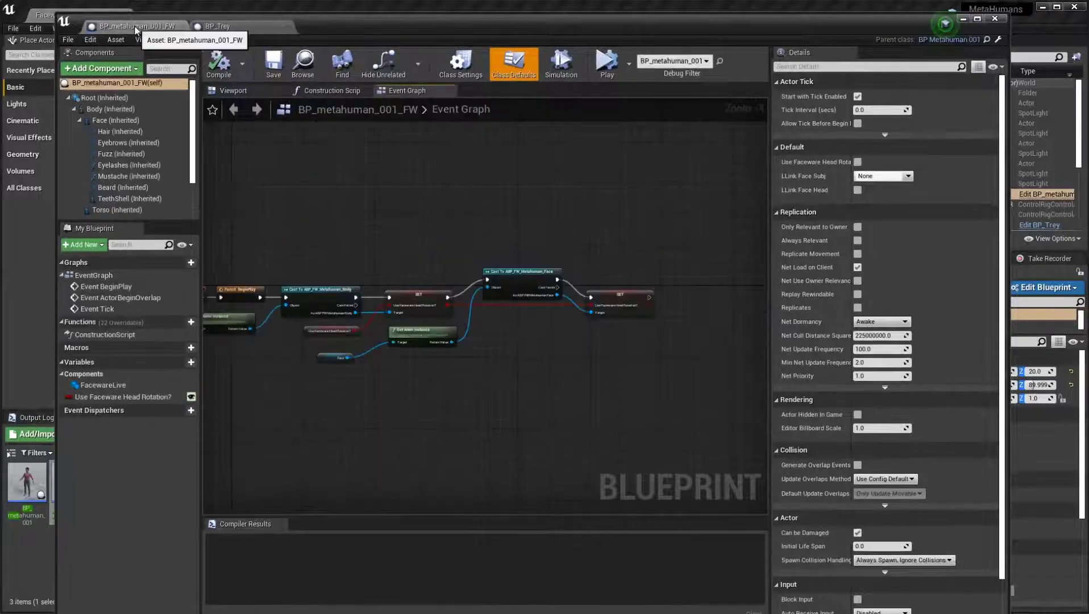
right_click_drag(309, 185, 512, 144)
right_click_drag(469, 218, 488, 197)
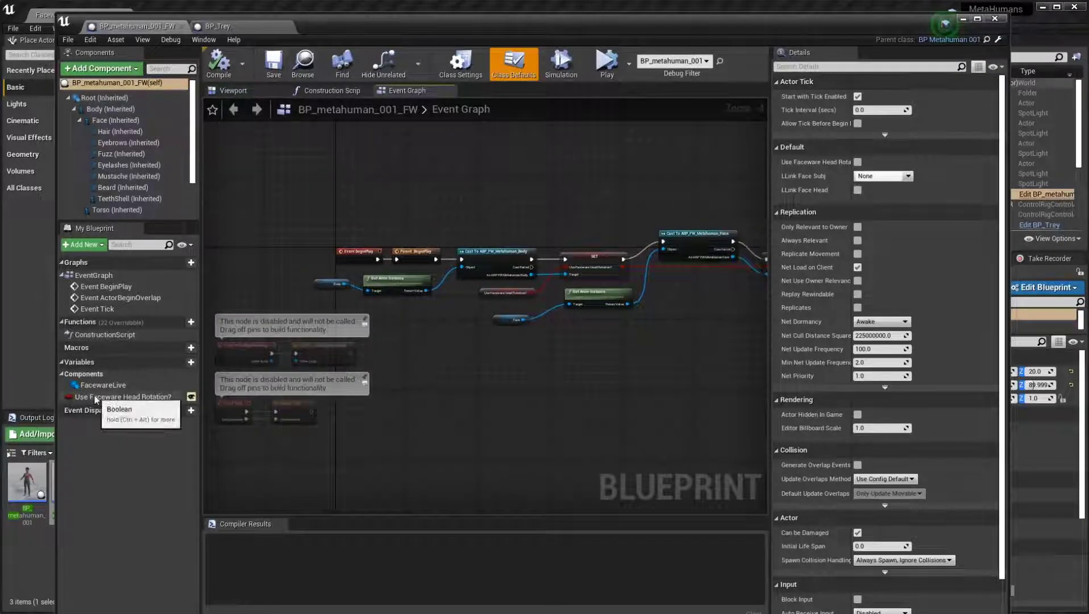
left_click_drag(247, 119, 739, 444)
left_click(613, 436)
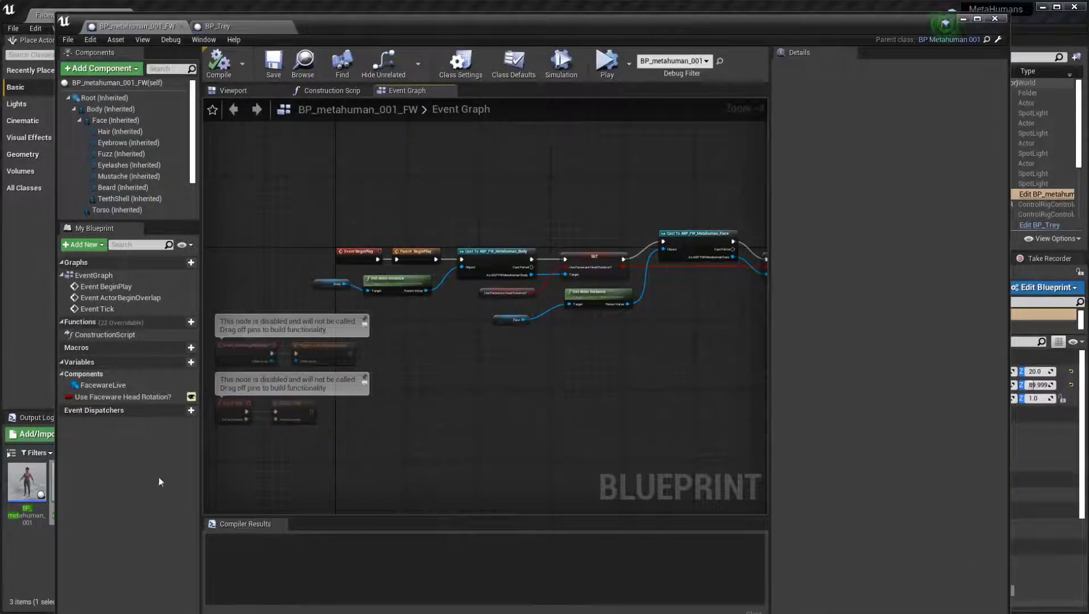
Copy the Use Faceware Head Rotation? variable from BP_metahuman_001_FW into BP_Trey.
right_click(104, 396)
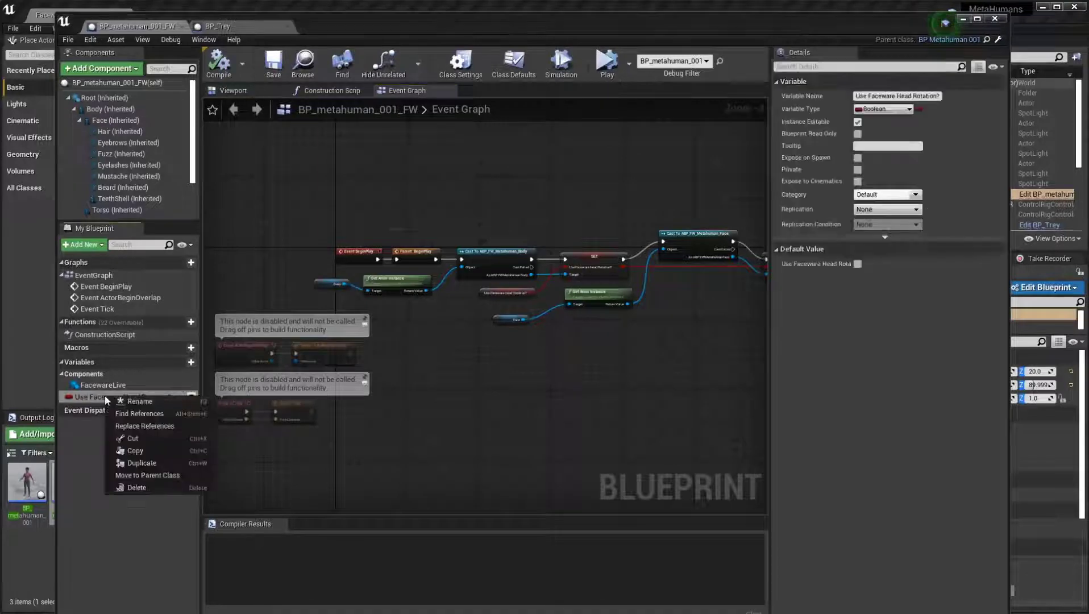
left_click(138, 449)
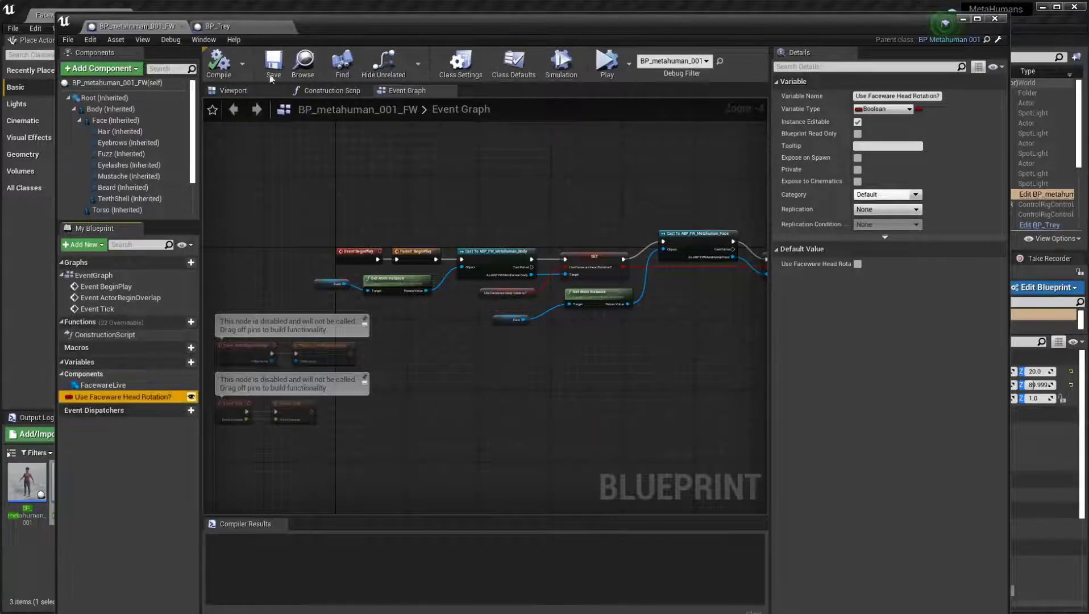
left_click(236, 27)
right_click(121, 435)
mouse_move(153, 484)
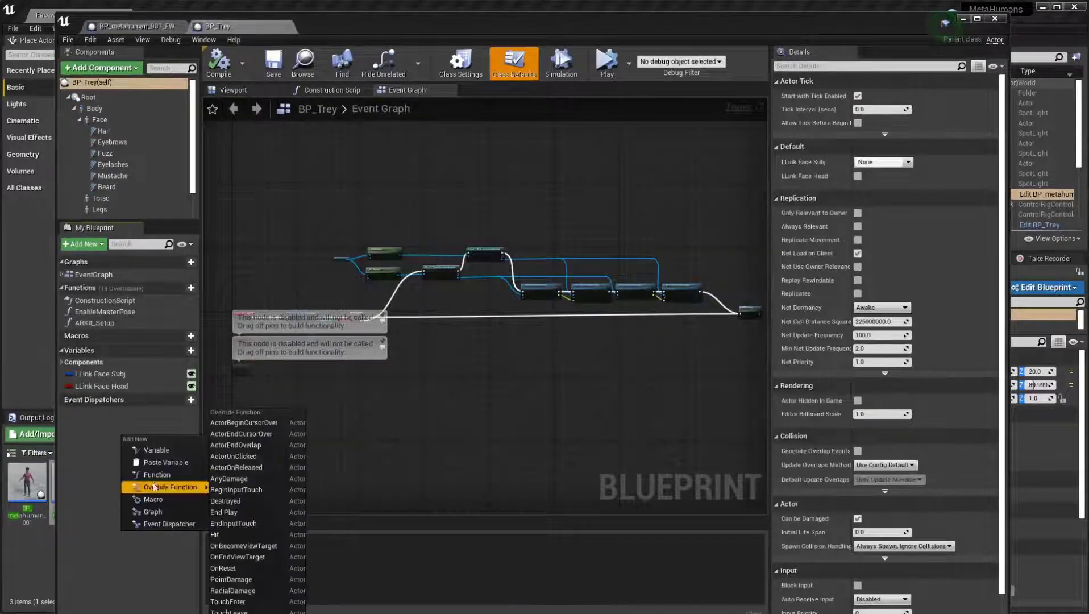
left_click(155, 462)
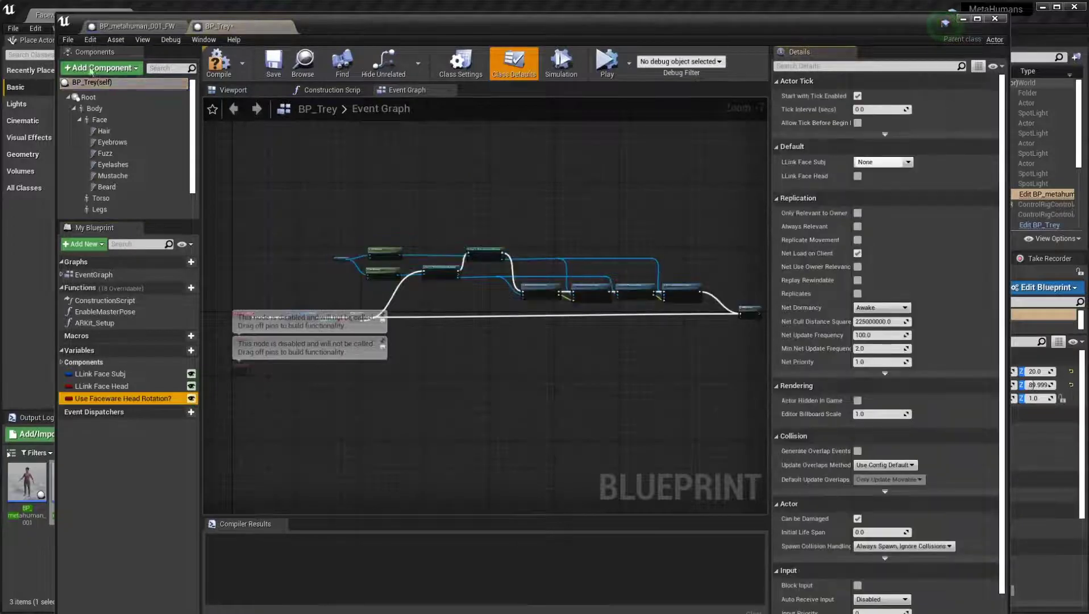
Copy the FacewareLive component and paste it onto BP_Trey's root component.
left_click(123, 26)
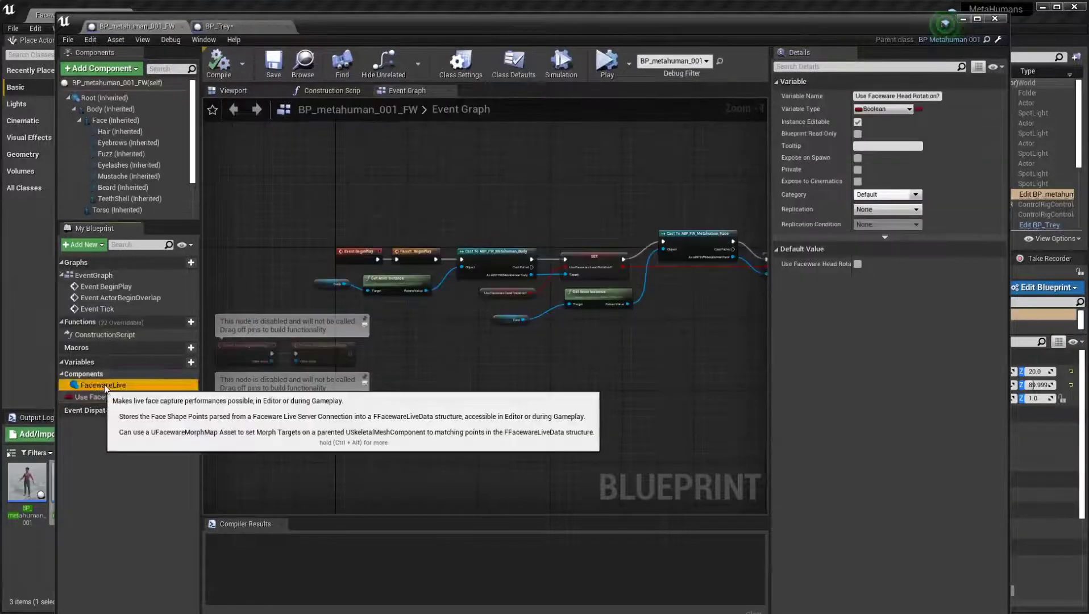
right_click(109, 385)
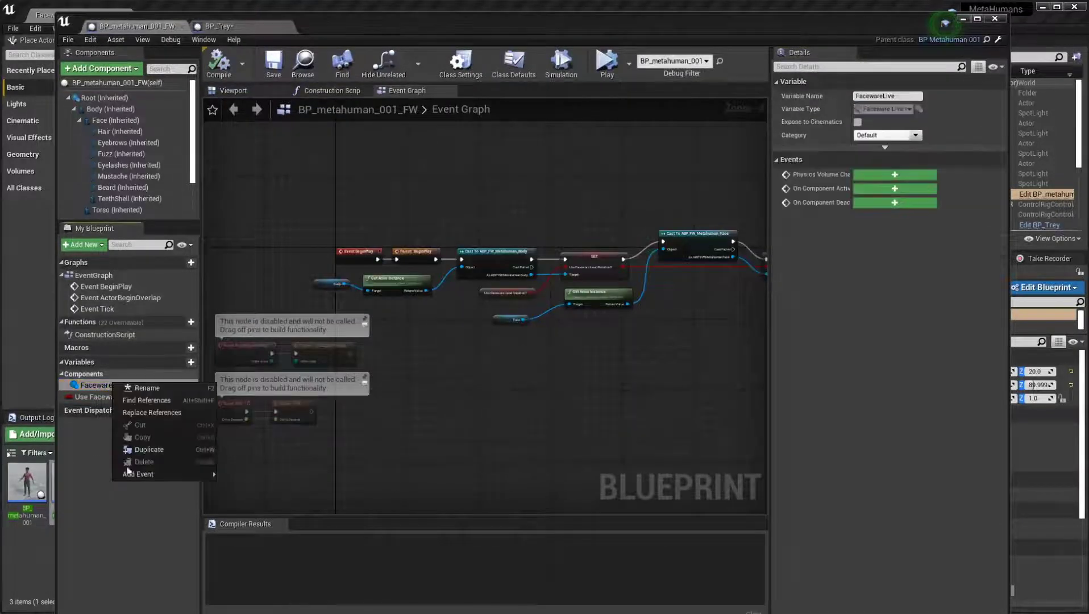
left_click(77, 443)
right_click(94, 386)
key("Escape")
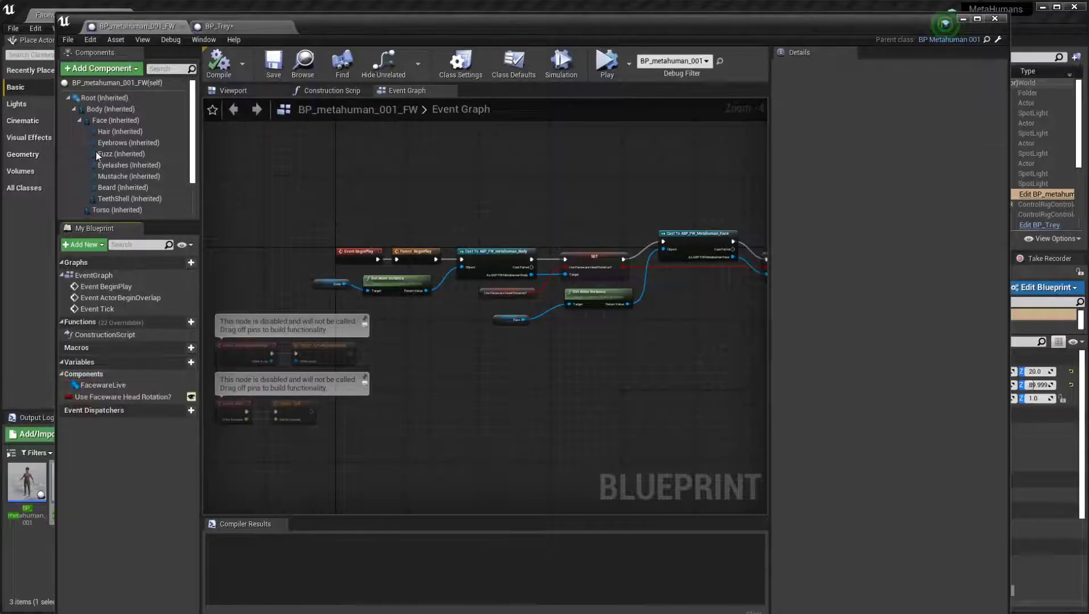
scroll(100, 165, "down", 2)
right_click(111, 193)
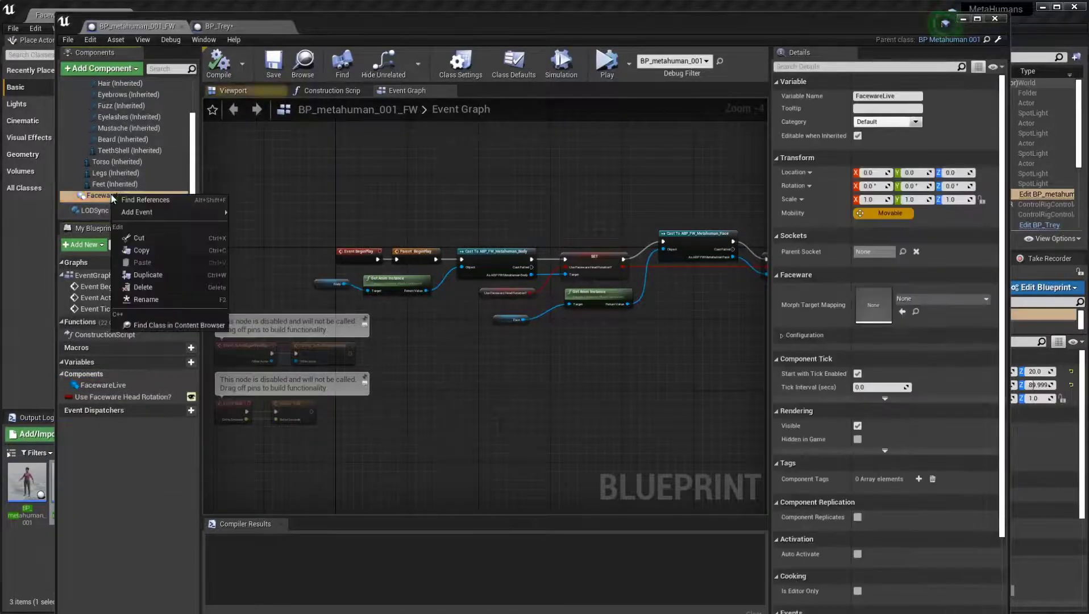
left_click(141, 250)
left_click(234, 23)
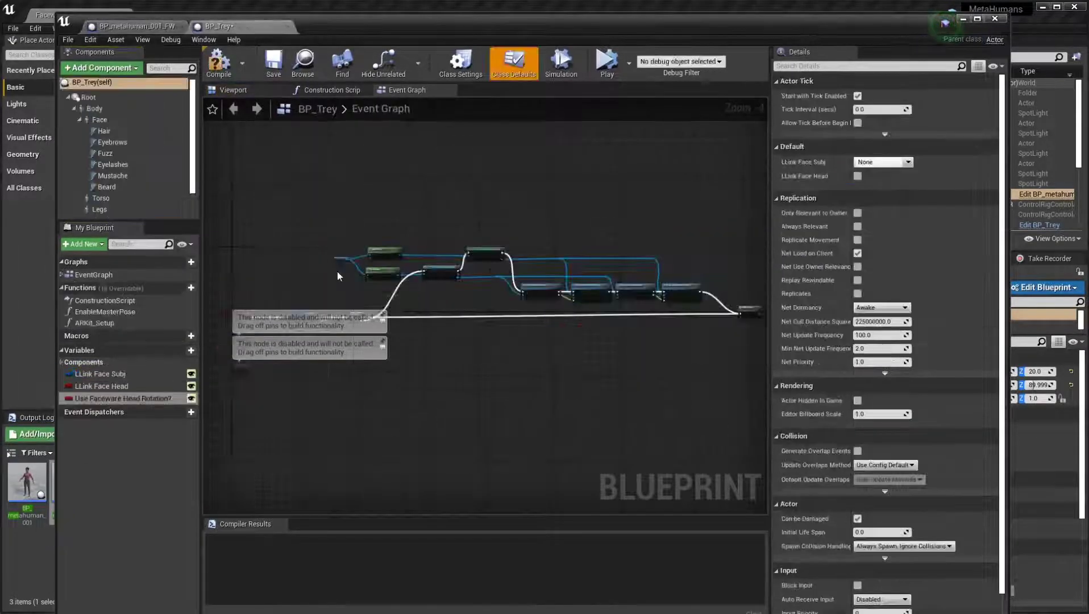
right_click(85, 83)
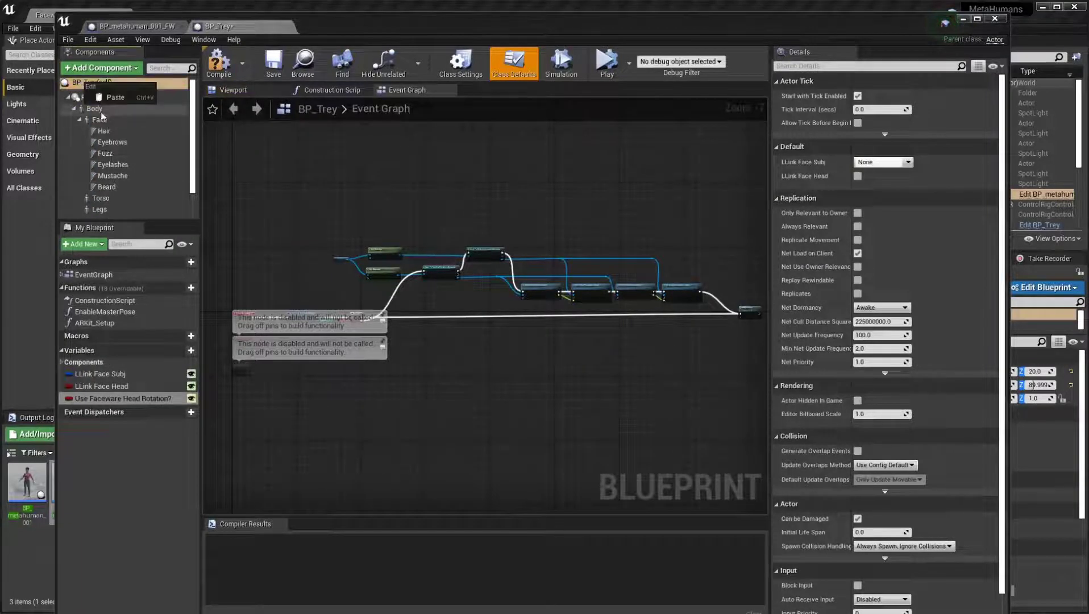
left_click(115, 97)
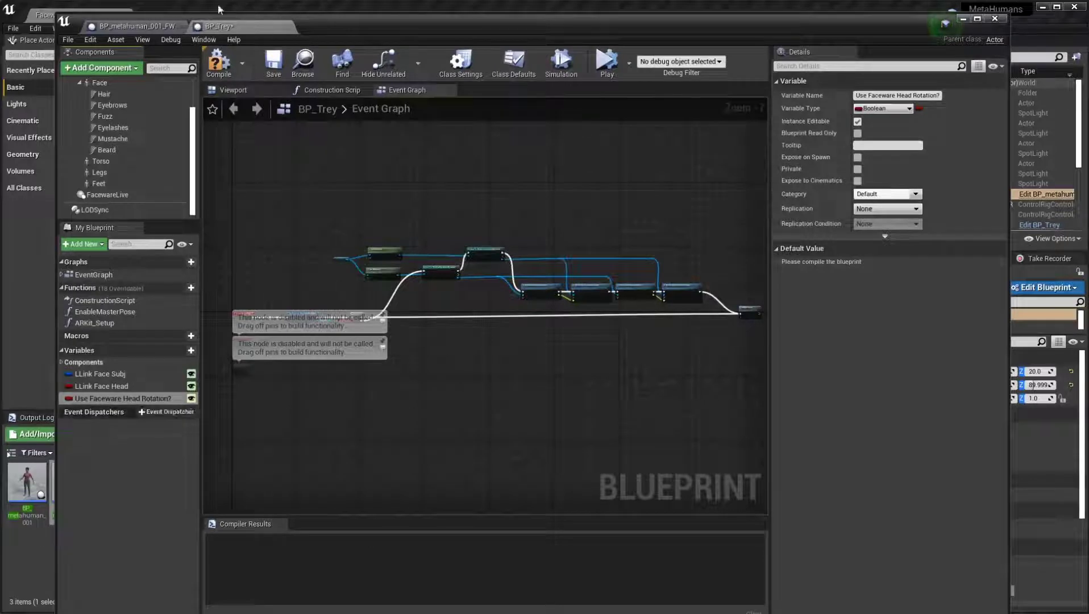
Copy all Event Graph nodes from BP_metahuman_001_FW.
left_click(130, 26)
scroll(454, 395, "down", 6)
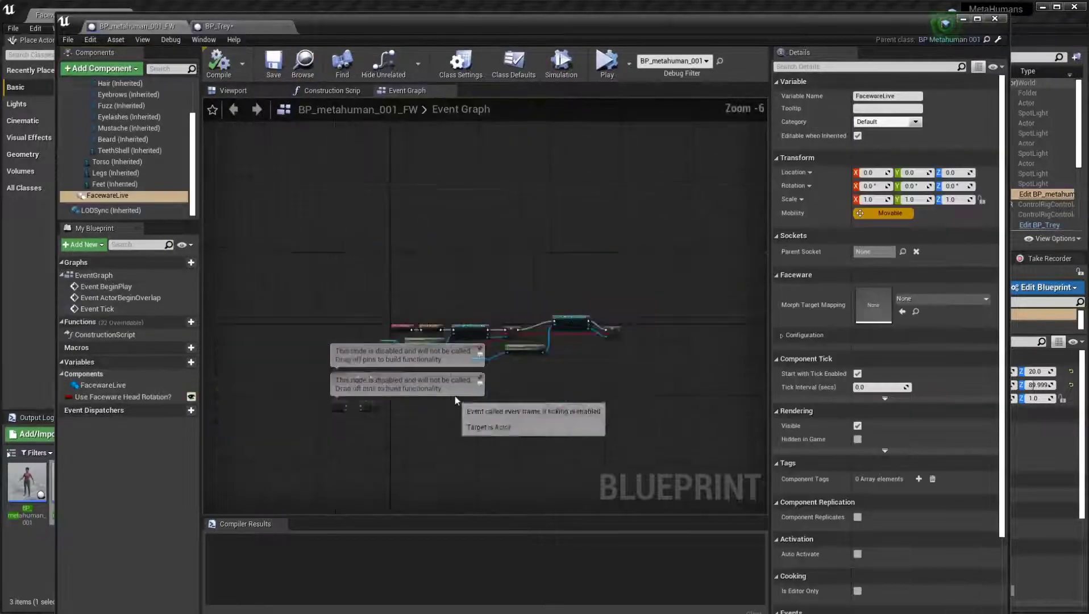
left_click_drag(323, 274, 487, 339)
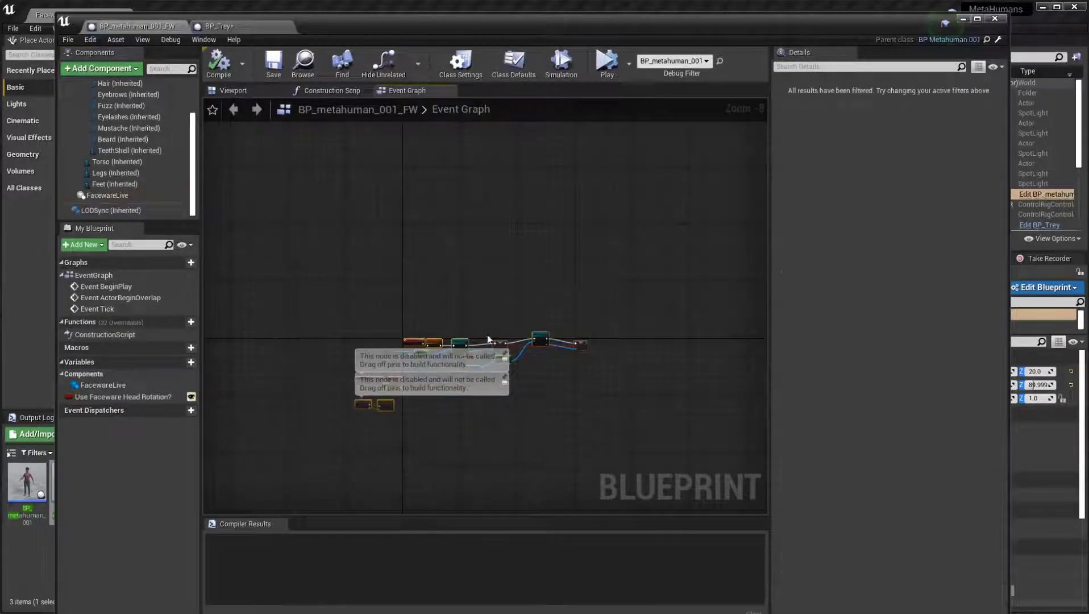
right_click(540, 342)
left_click(562, 96)
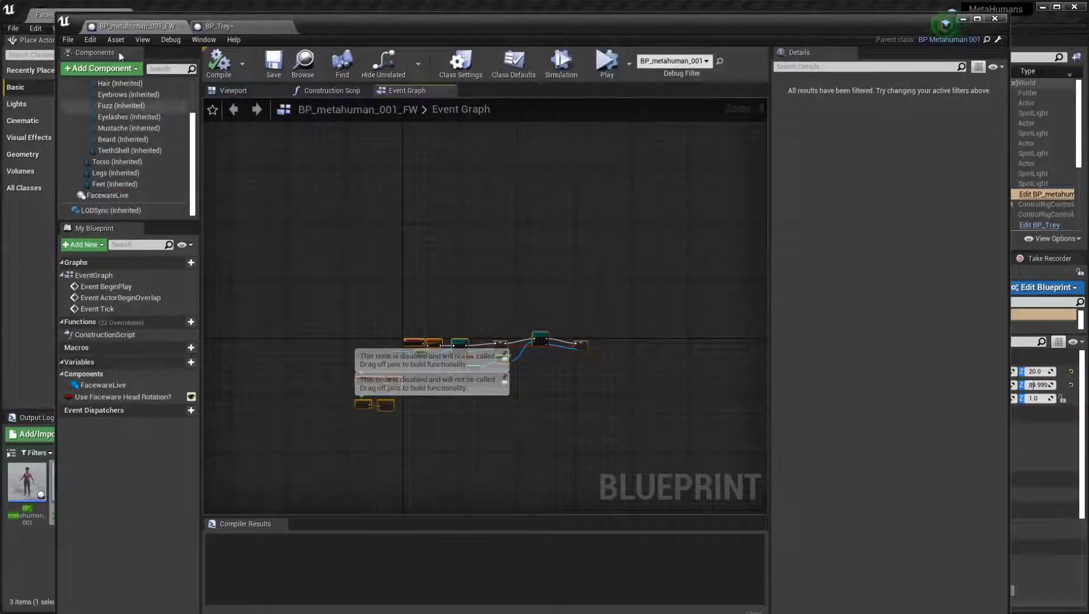
Delete BP_Trey's existing graph nodes and replace them with the copied Faceware nodes.
left_click(217, 26)
scroll(486, 410, "down", 2)
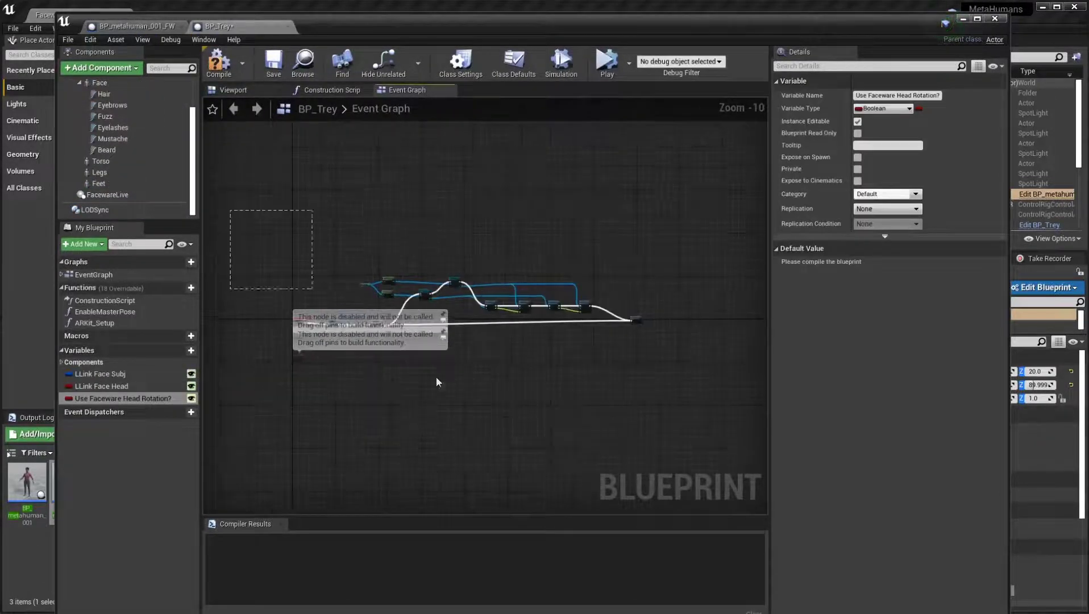
left_click_drag(486, 409, 625, 345)
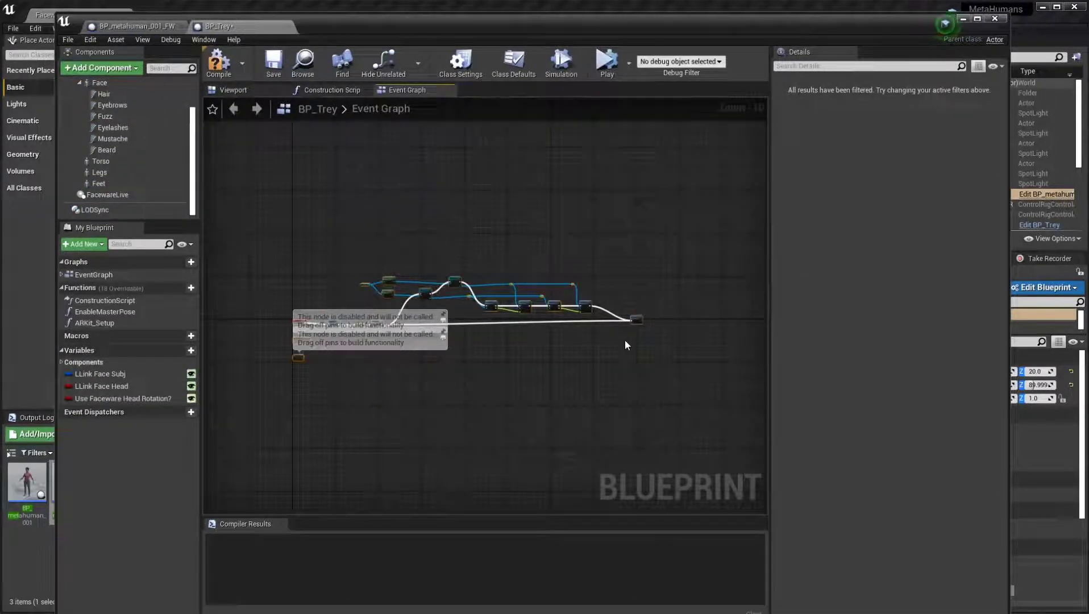
key("Delete")
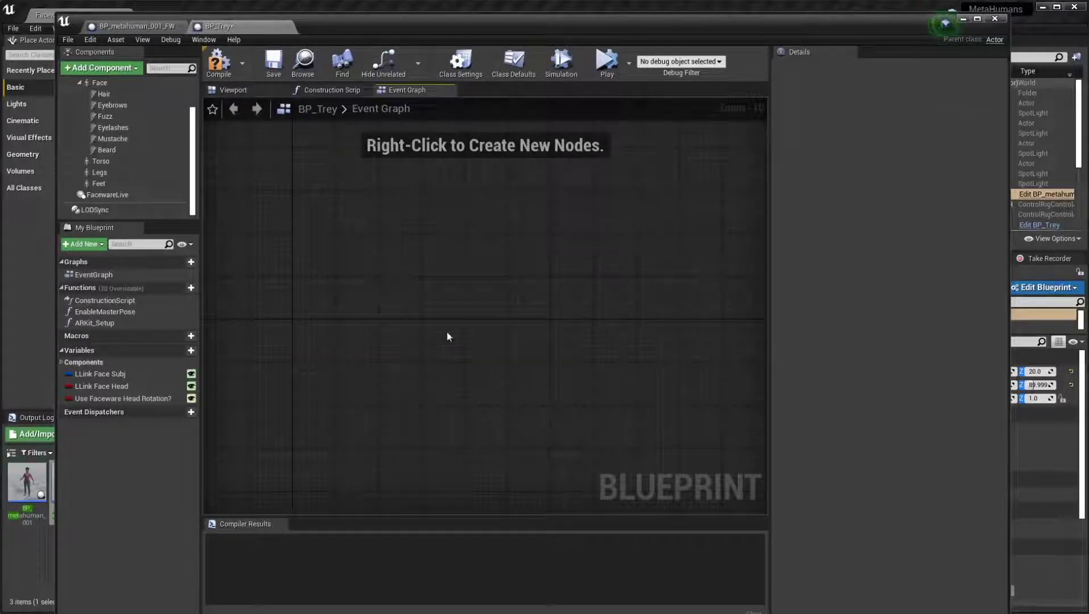
key("ctrl+z")
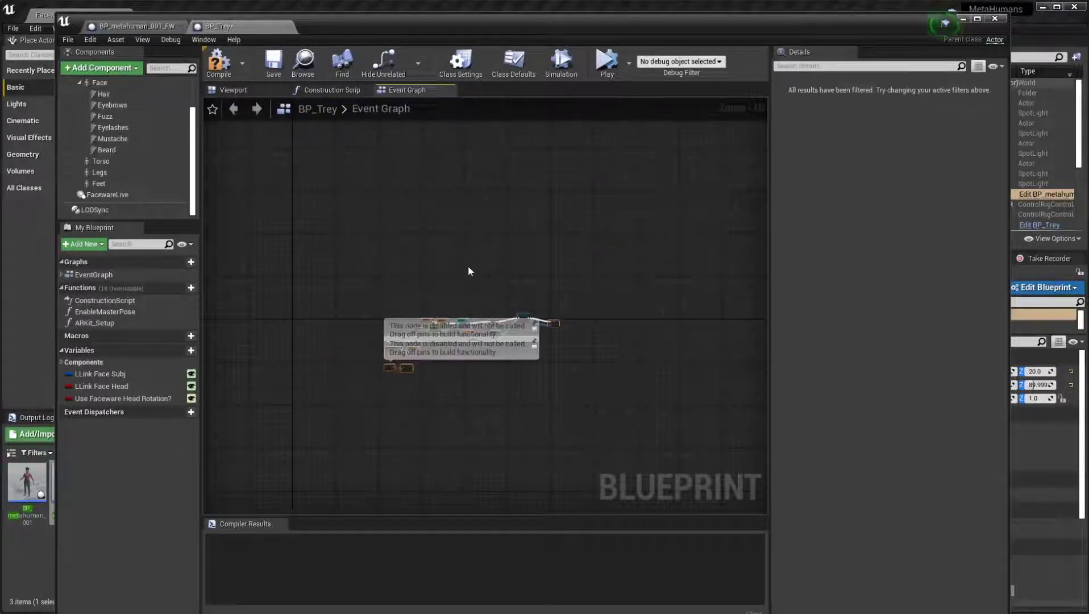
scroll(468, 270, "up", 3)
scroll(468, 271, "up", 2)
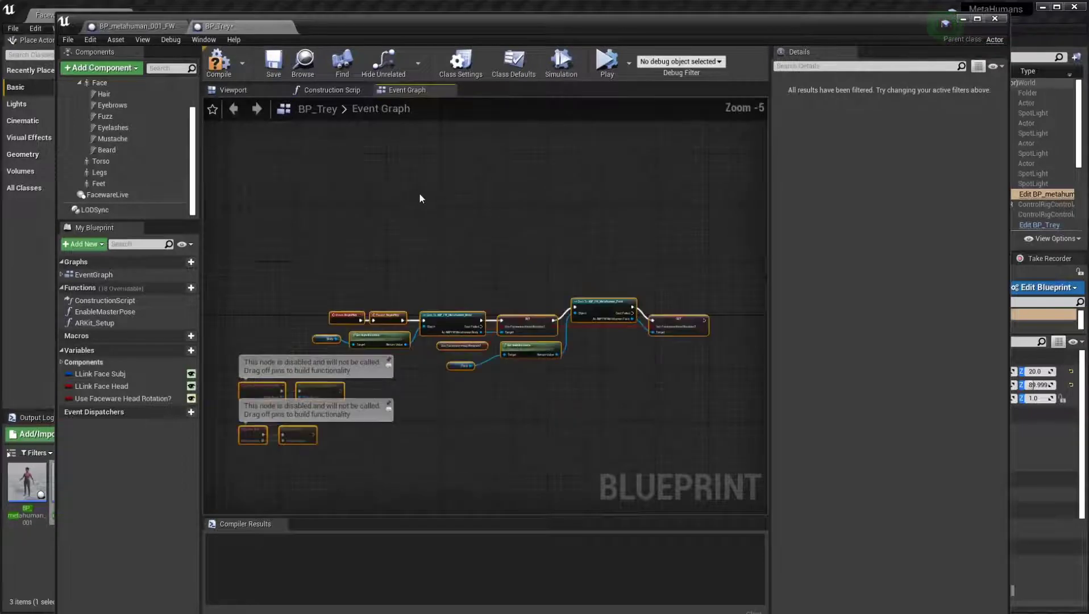
left_click(100, 83)
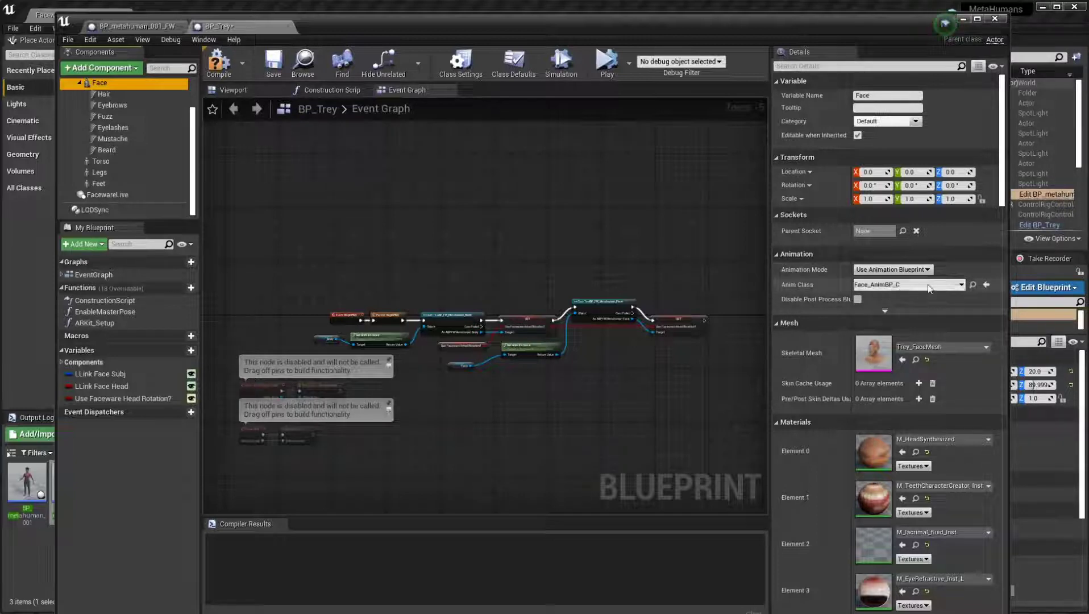
Set the Face component's anim class to ABP_FW_Metahuman_Face_C.
left_click(929, 287)
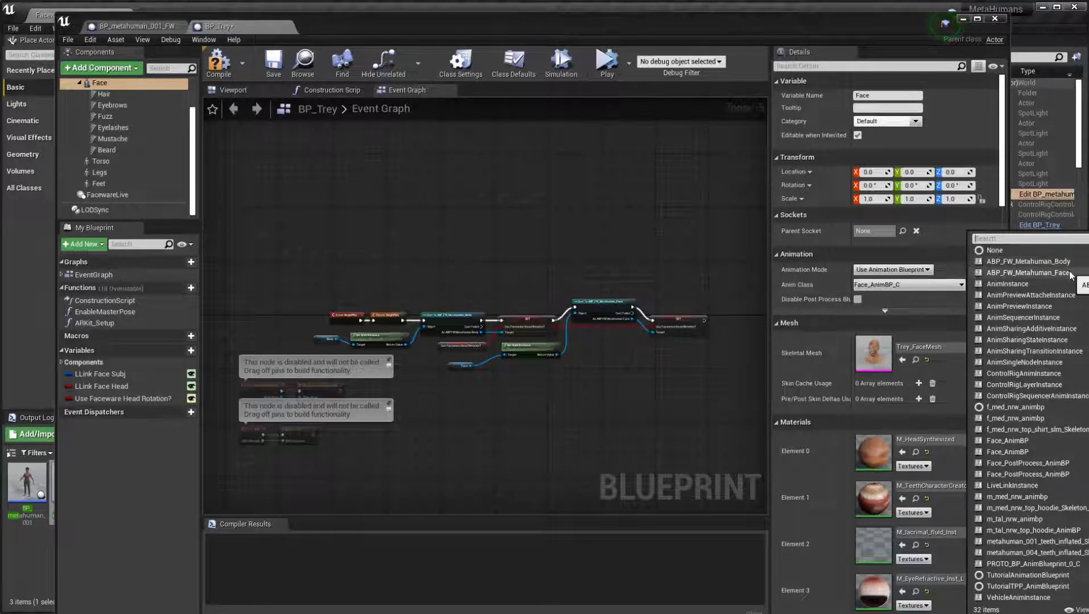
left_click(1068, 273)
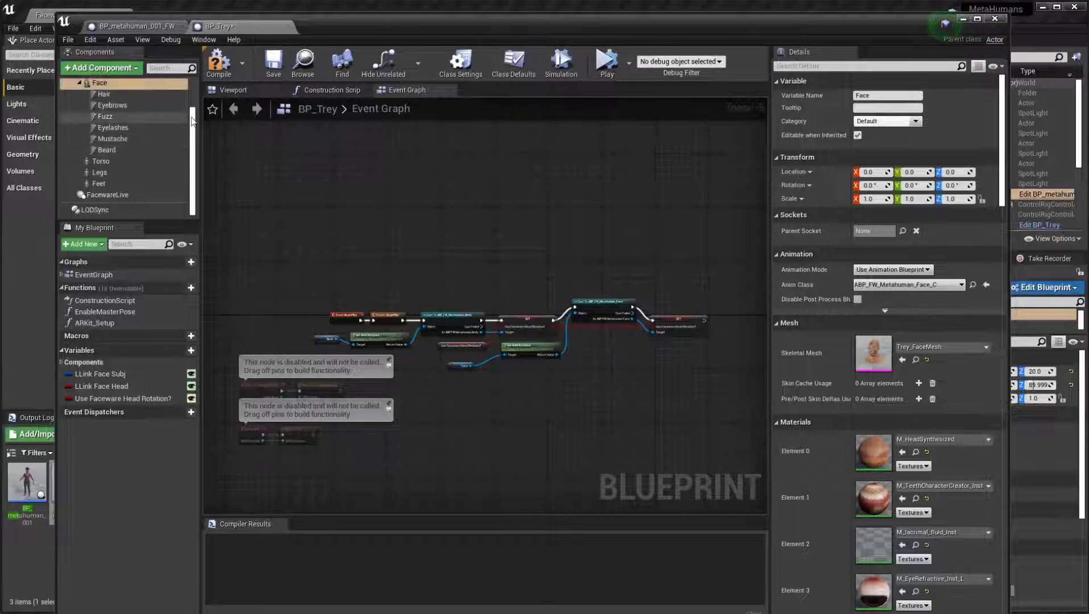
scroll(136, 113, "up", 2)
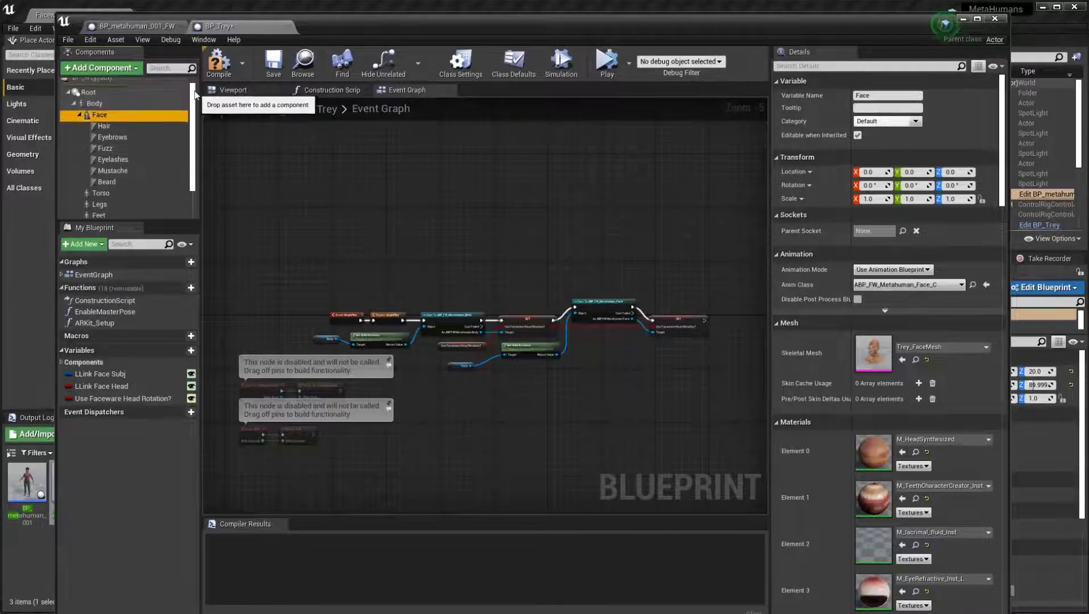
Make Body use the ABP_FW_Metahuman_Body_C animation blueprint, then compile, save and close BP_Trey.
left_click(94, 108)
left_click(892, 270)
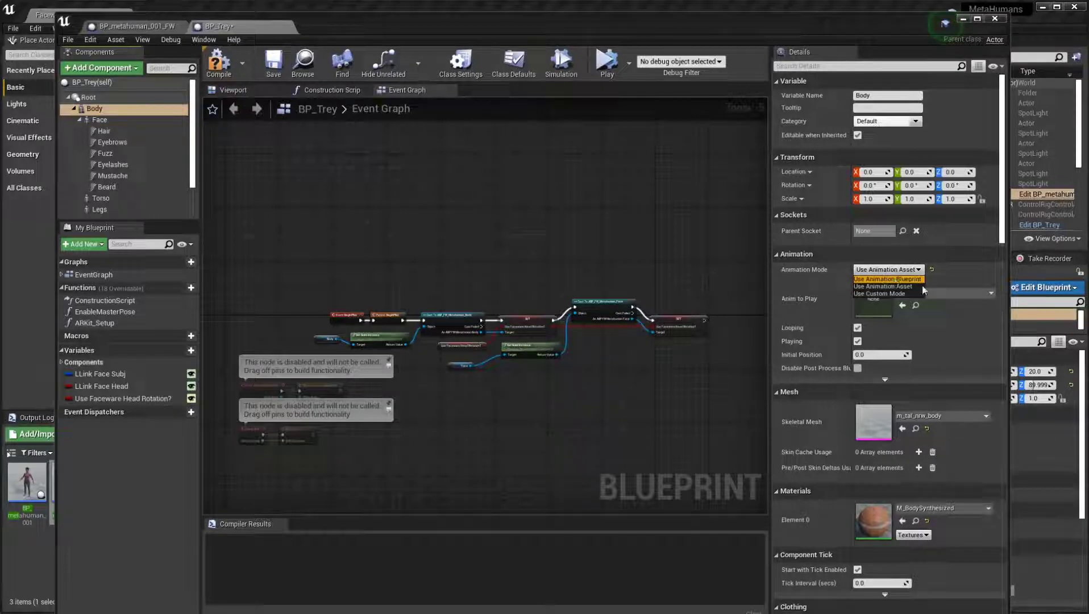
left_click(901, 279)
left_click(892, 286)
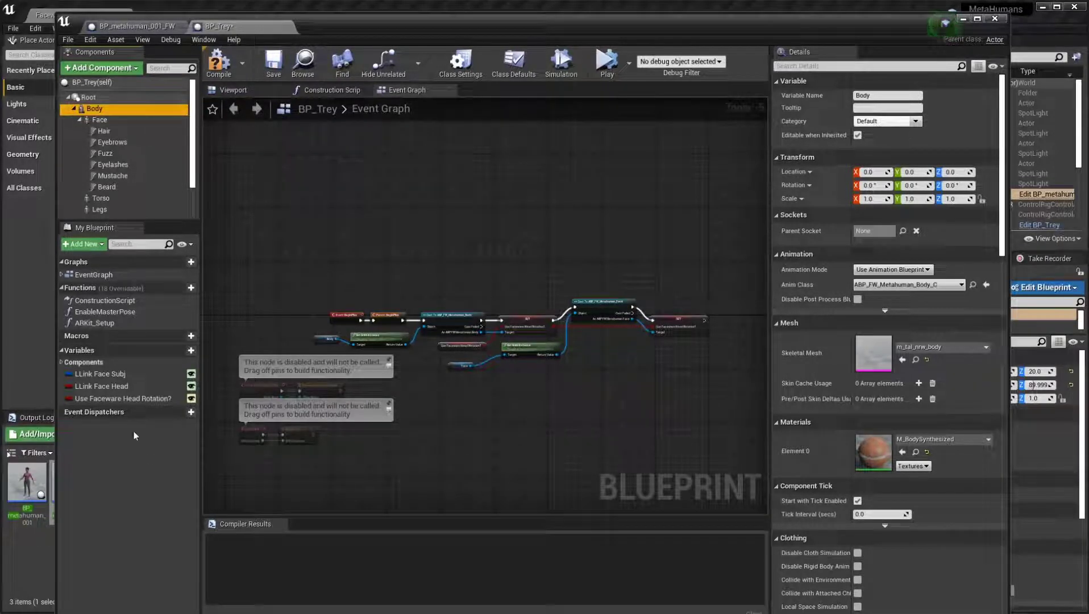
left_click(275, 63)
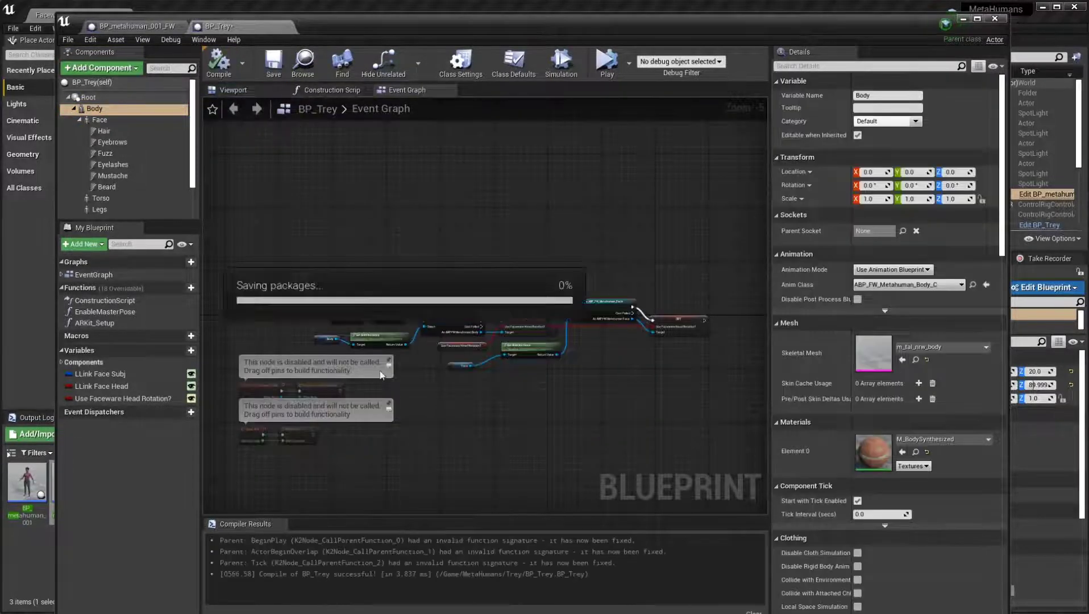
left_click(994, 19)
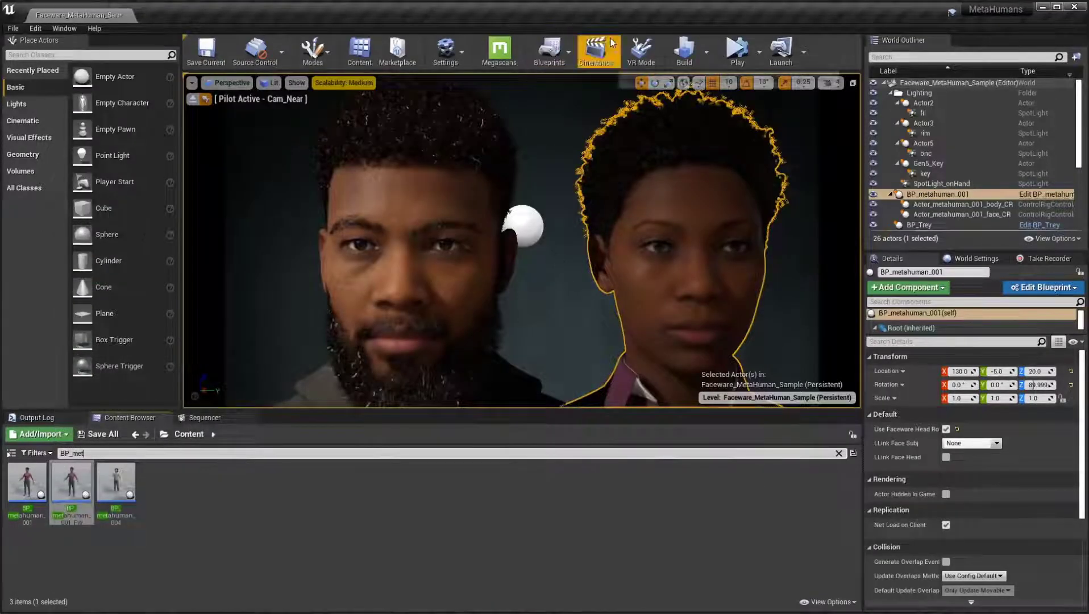
Switch the play mode to Simulate and run a brief preview.
left_click(759, 57)
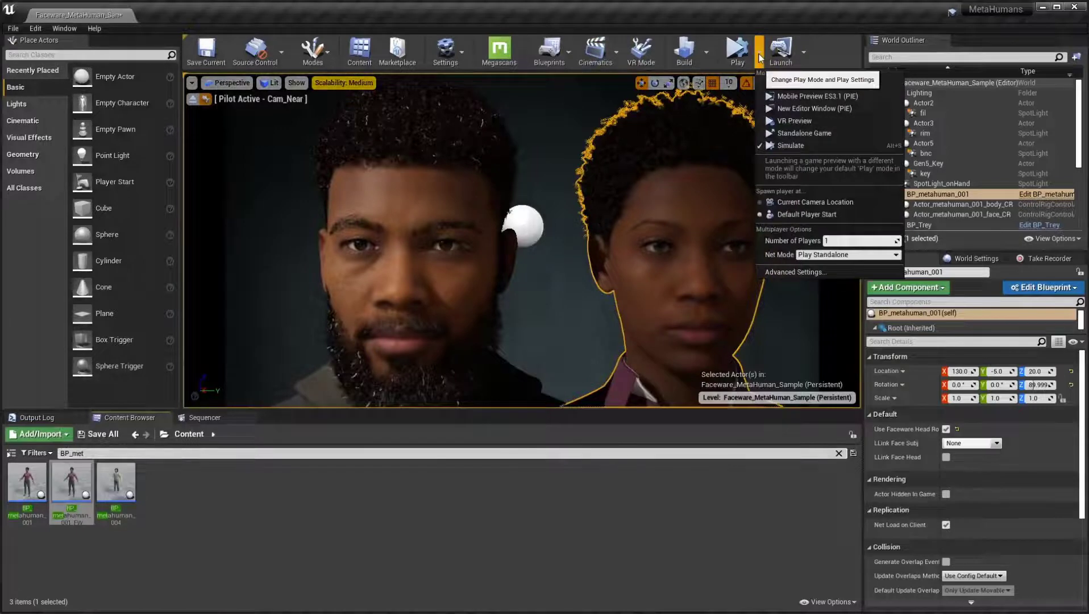
left_click(760, 57)
key("alt+p")
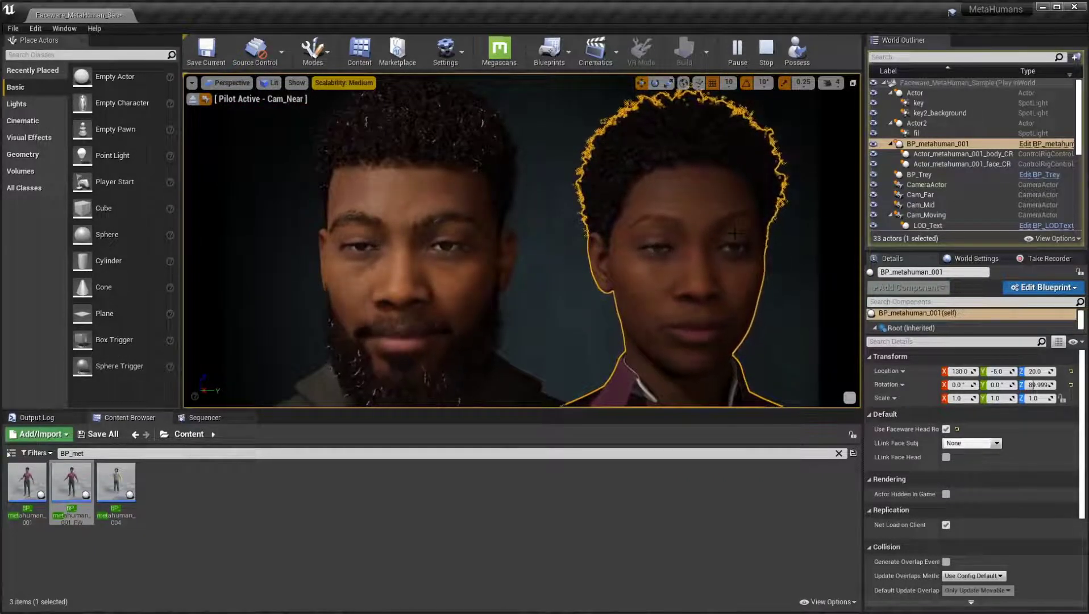
left_click(766, 50)
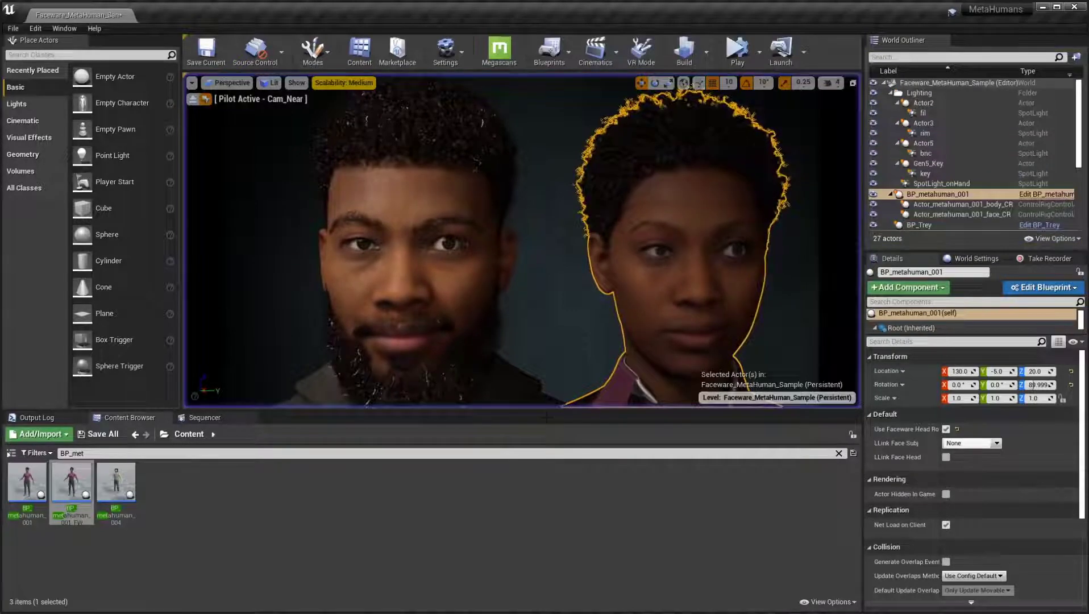
Enable Use Faceware Head Rotation? on BP_Trey and test it in another preview.
left_click(398, 229)
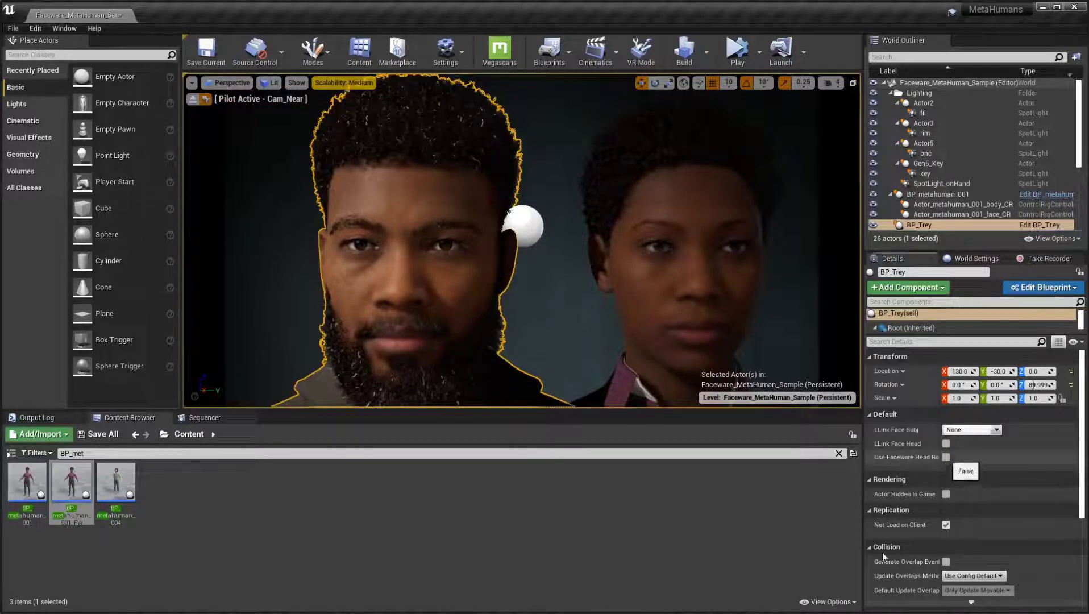
left_click(945, 456)
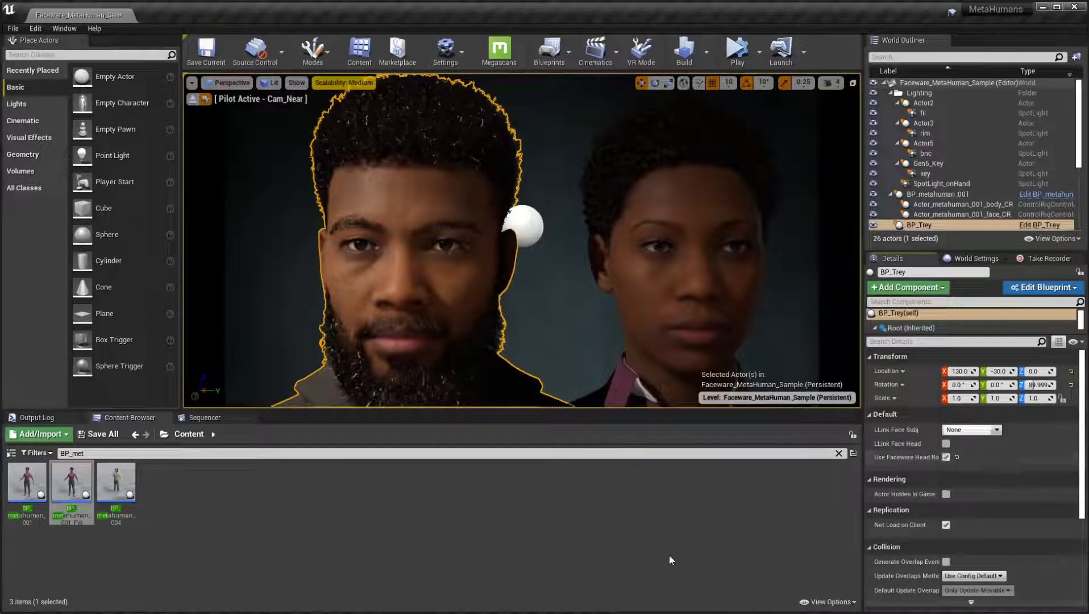
left_click(740, 53)
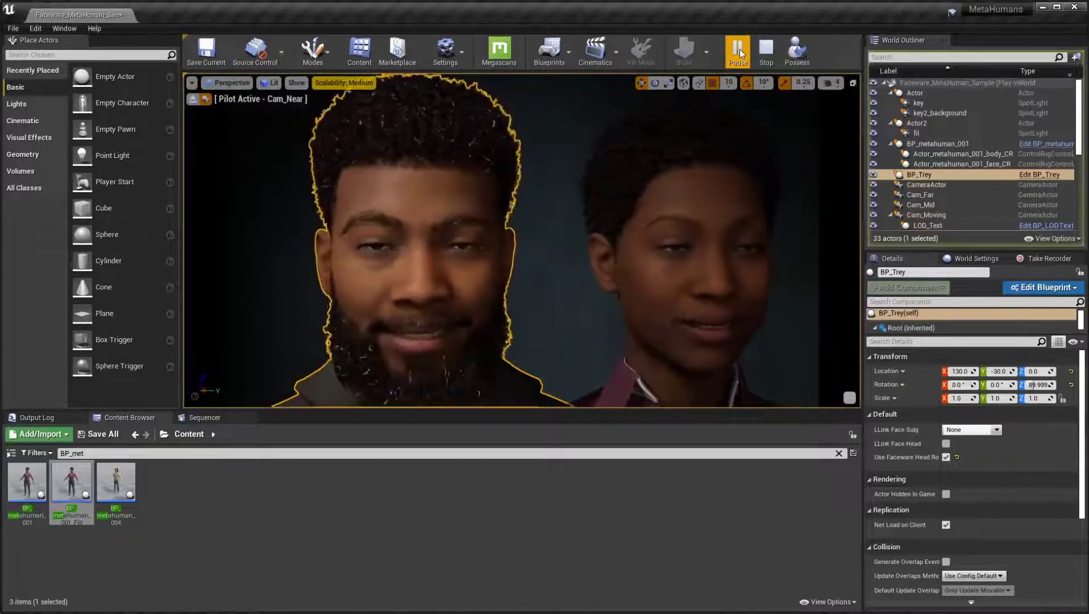
left_click(765, 52)
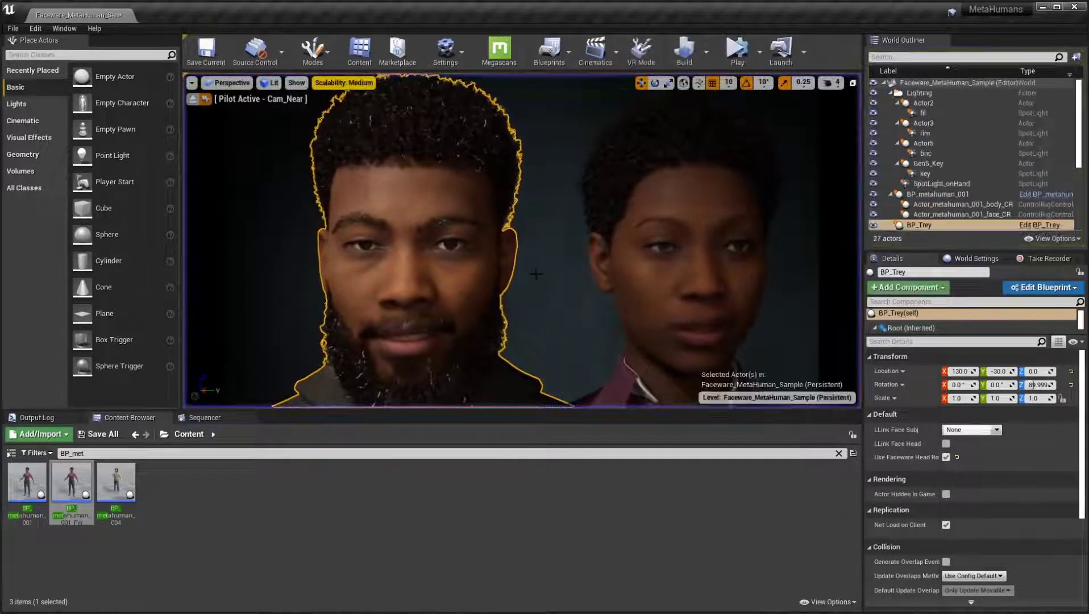
Hide BP_metahuman_001 in game and set her location to X 0, Z 20.
left_click(670, 296)
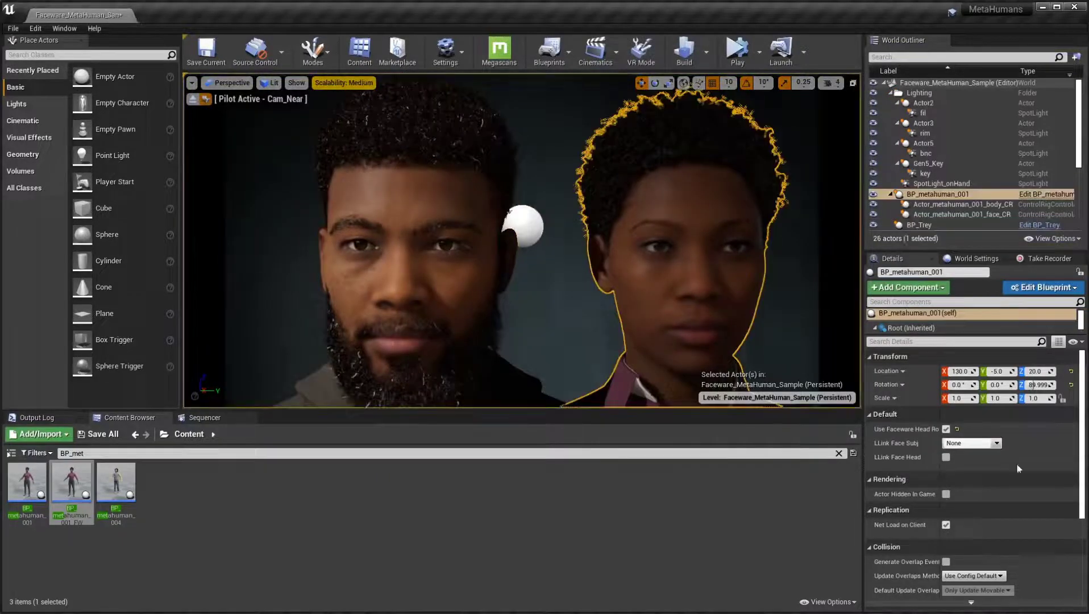
left_click(945, 494)
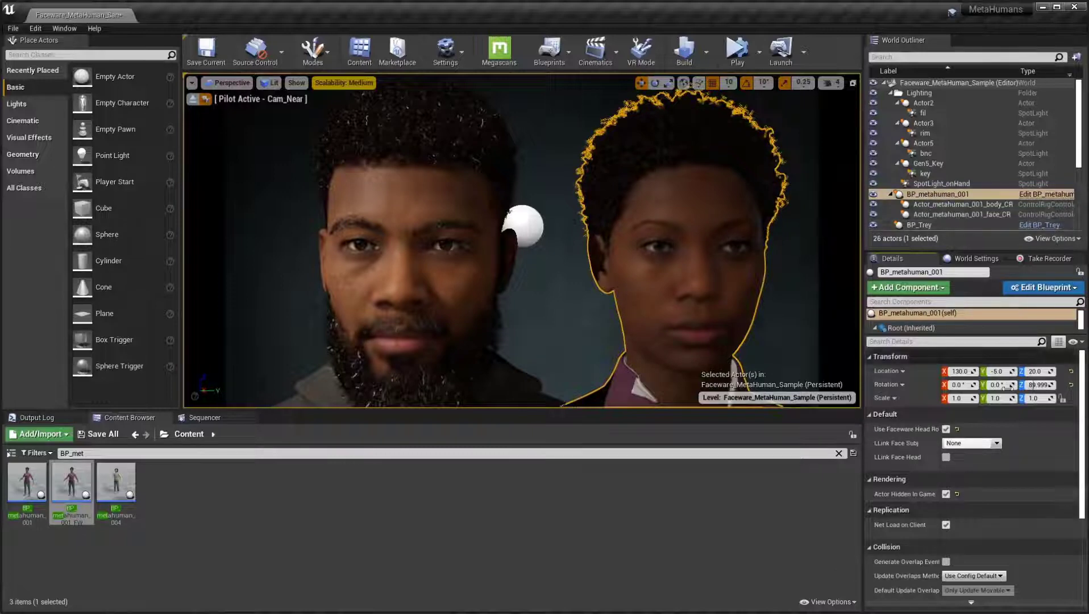
left_click(959, 371)
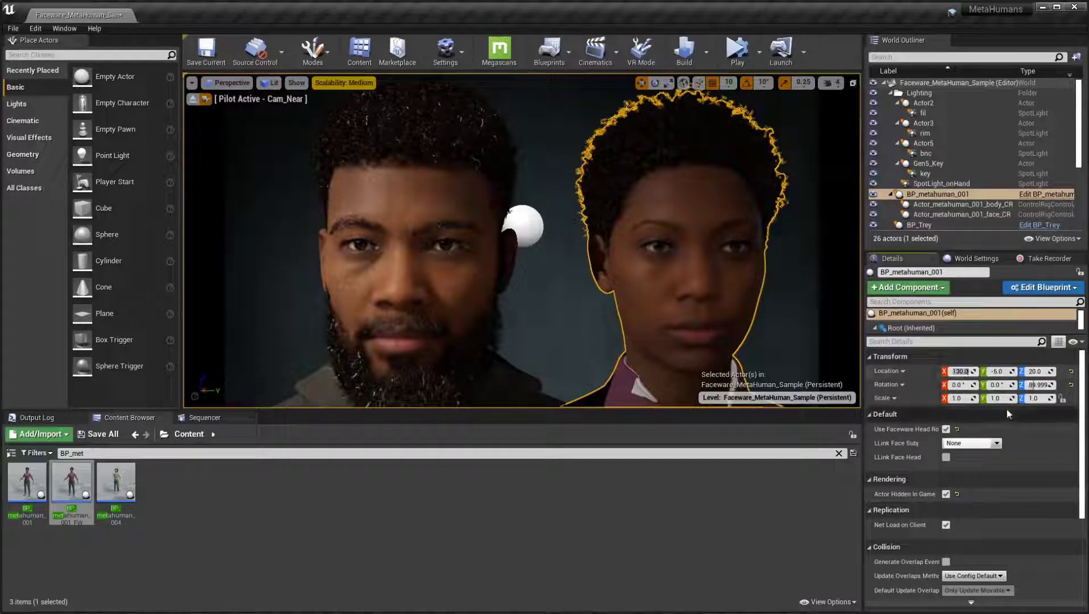
type("0")
key("Return")
left_click(1034, 371)
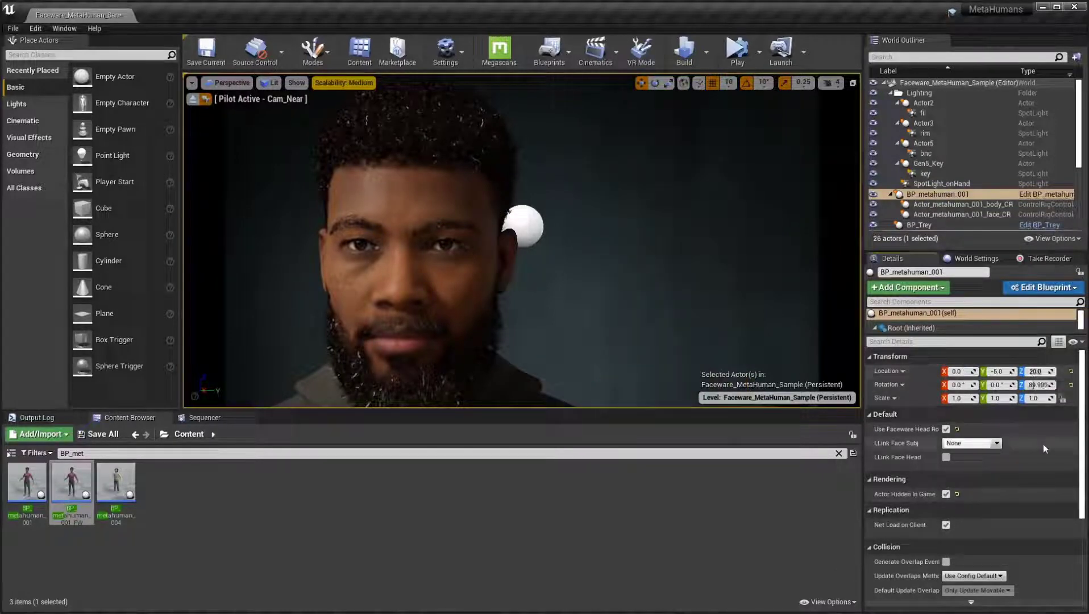
type("0")
key("Return")
key("BackSpace")
type("20")
left_click(1002, 371)
Move BP_Trey to Location Y -20 to center him in frame.
left_click(422, 203)
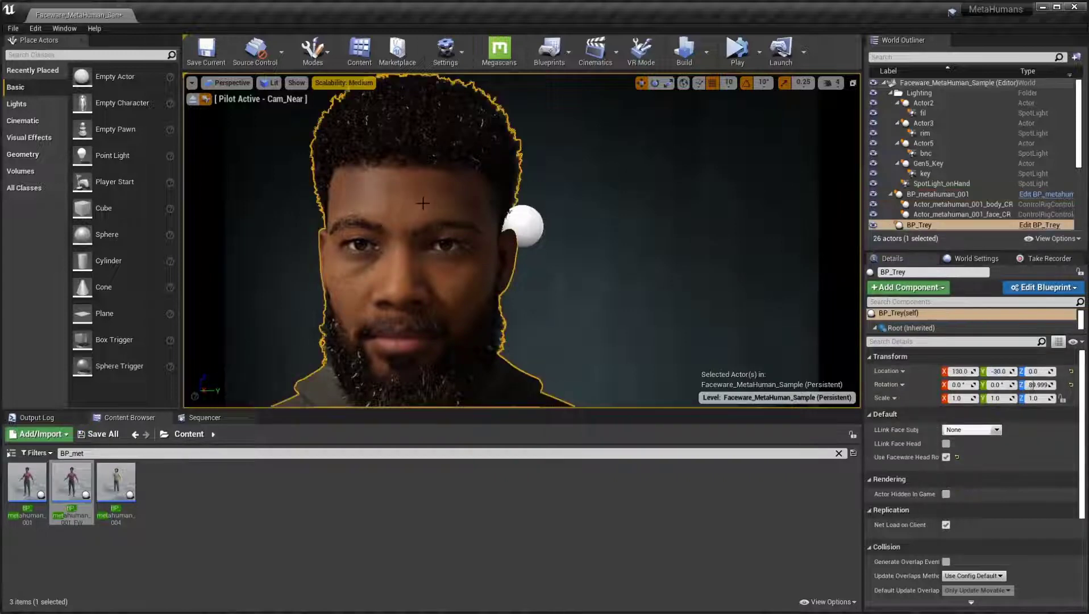
left_click(998, 372)
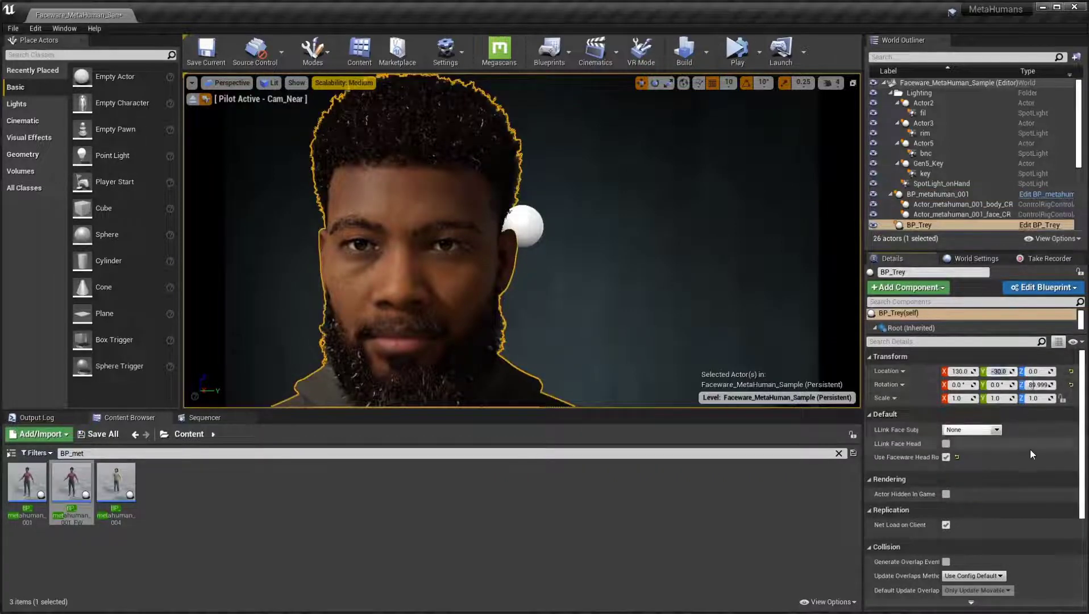
type("-20")
key("Return")
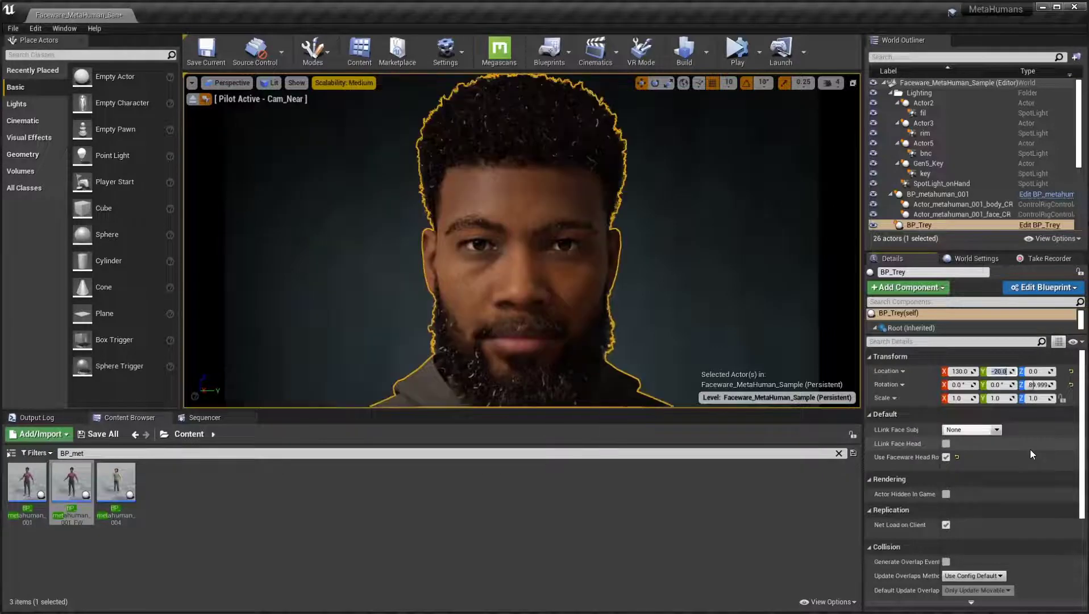
left_click(649, 282)
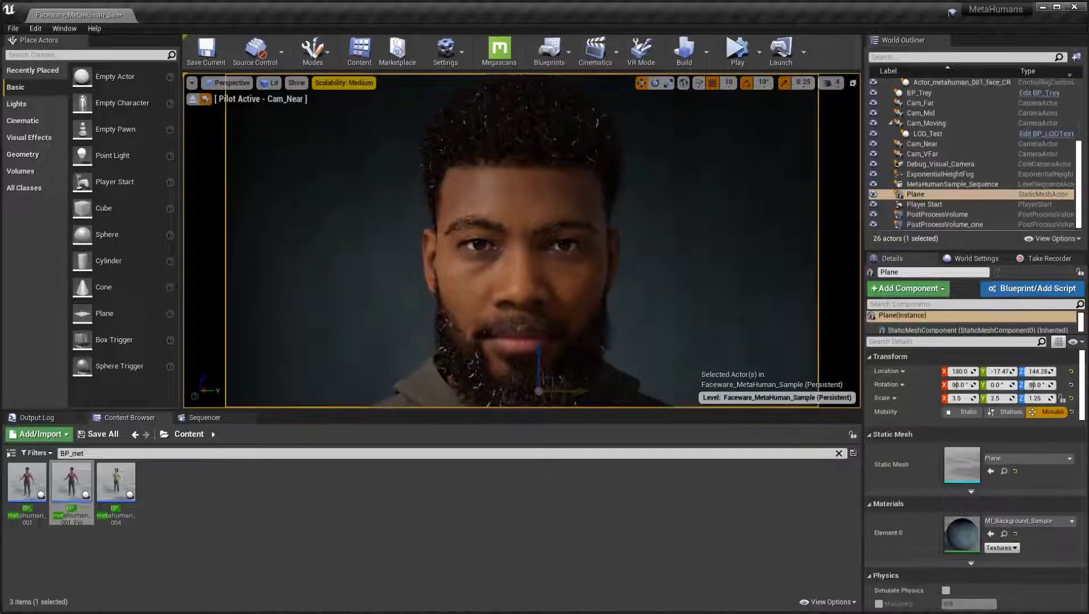
During a live play preview, set all Scalability quality settings to Cinematic, then stop.
left_click(737, 49)
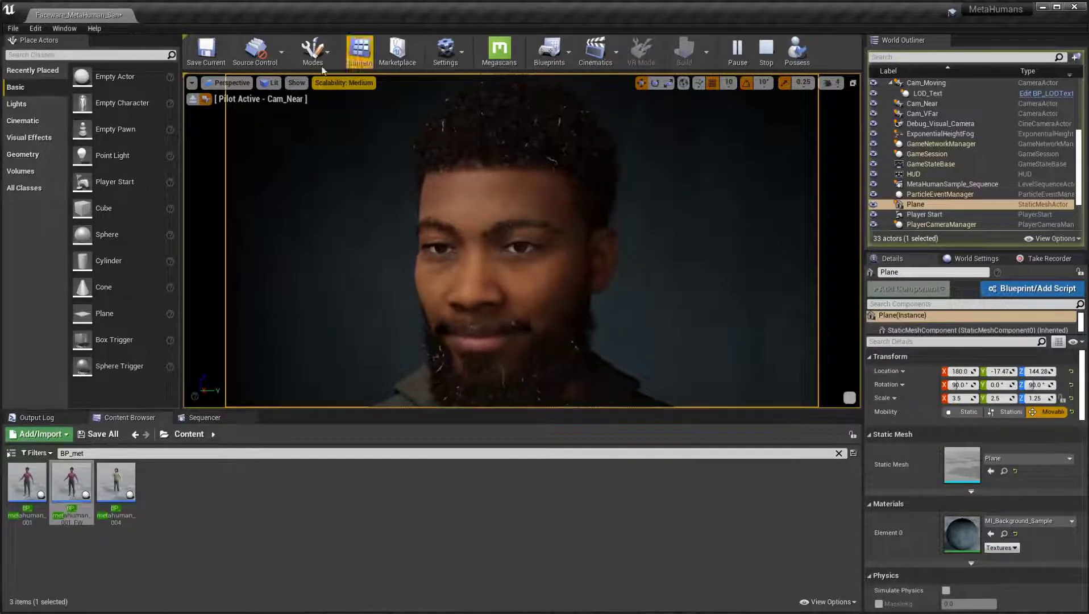
left_click(343, 82)
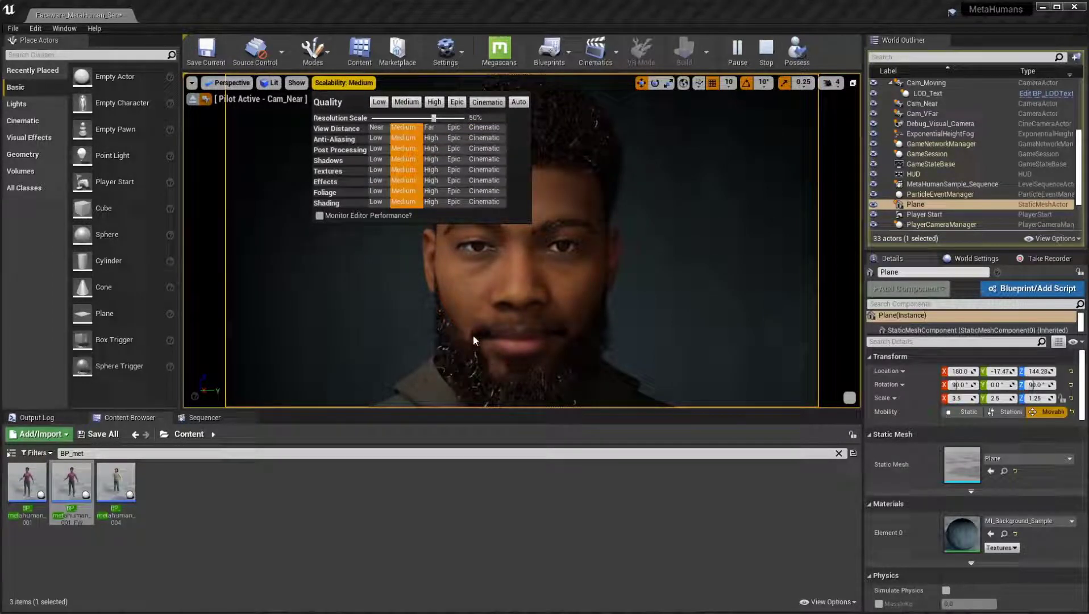
left_click(487, 102)
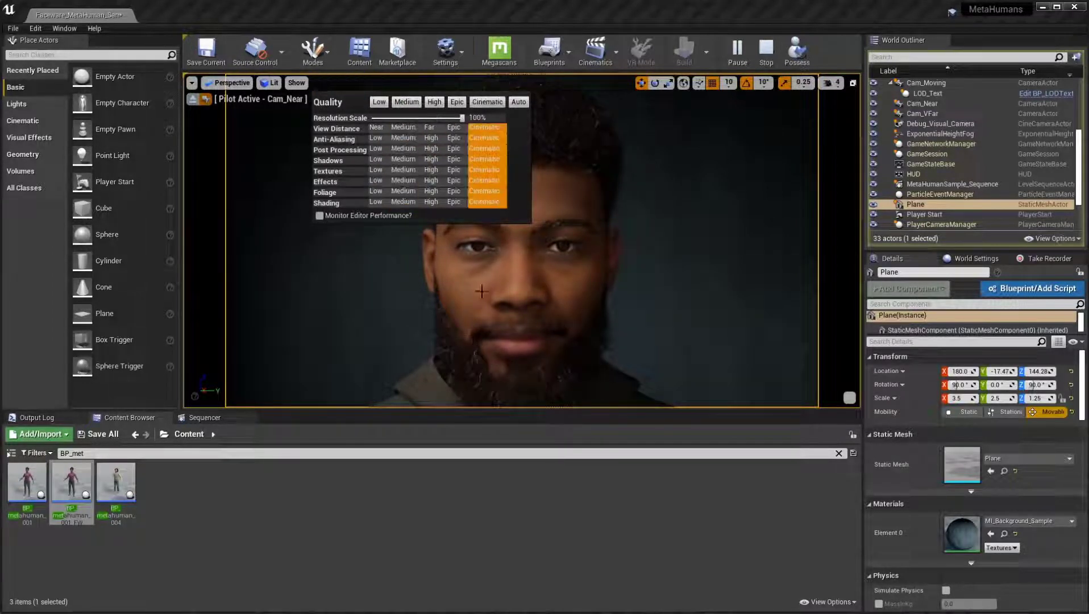
left_click(520, 286)
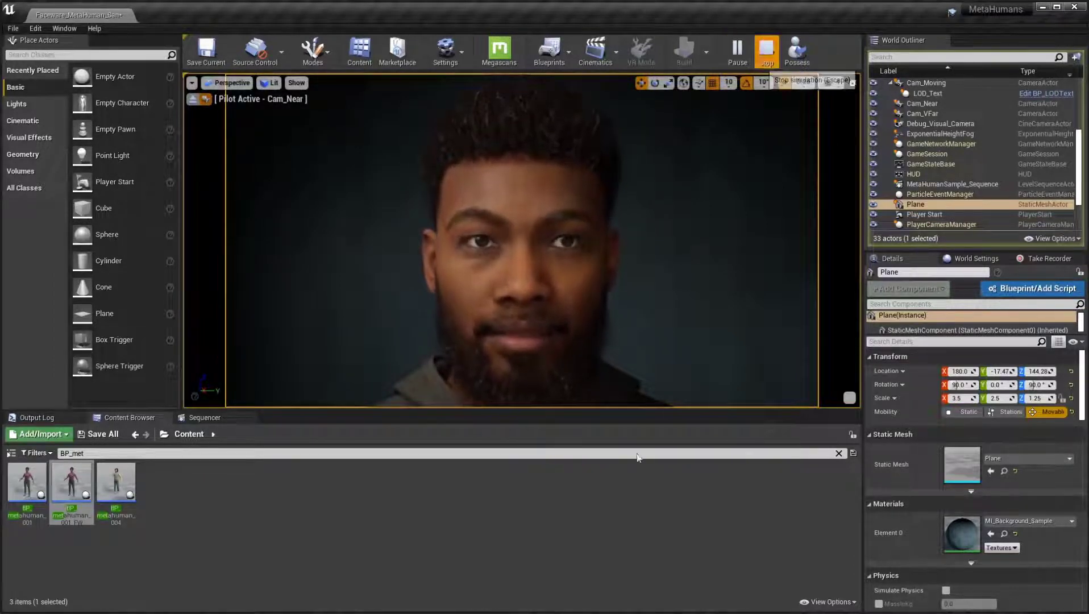
left_click(766, 50)
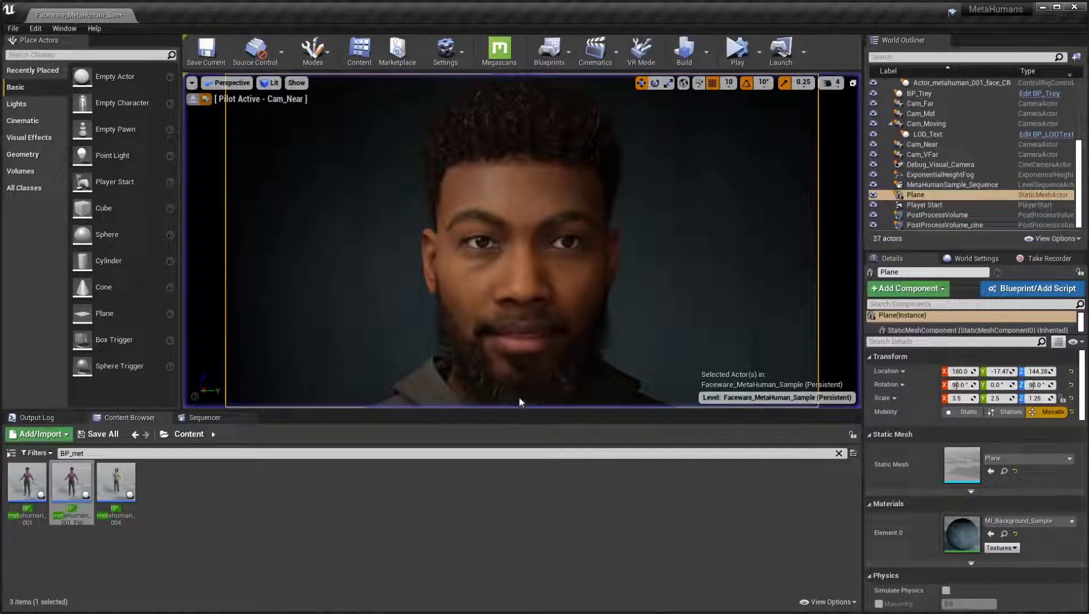
left_click(537, 290)
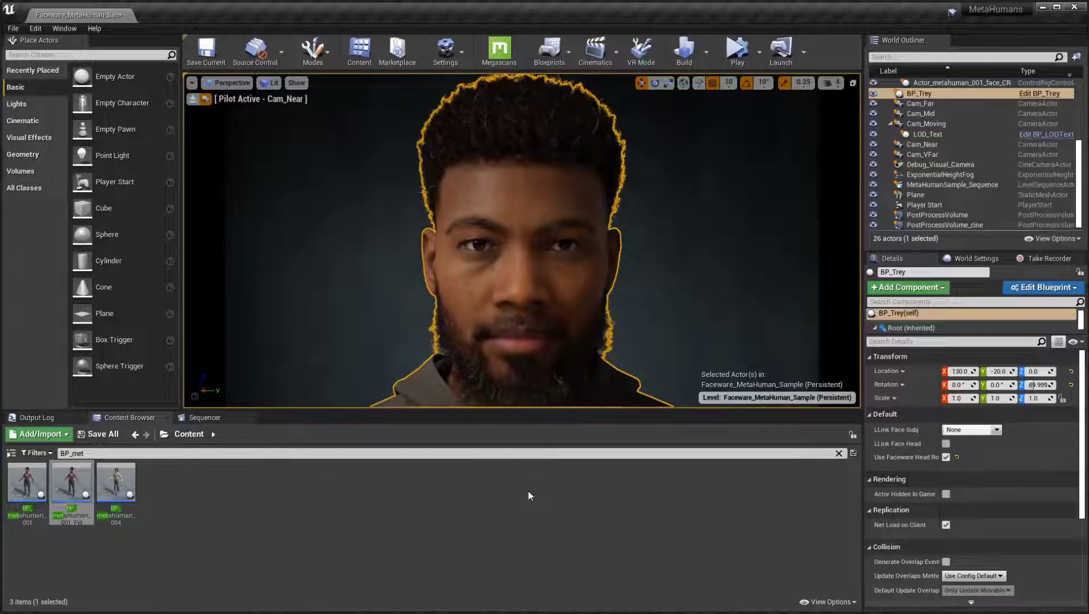
left_click(705, 394)
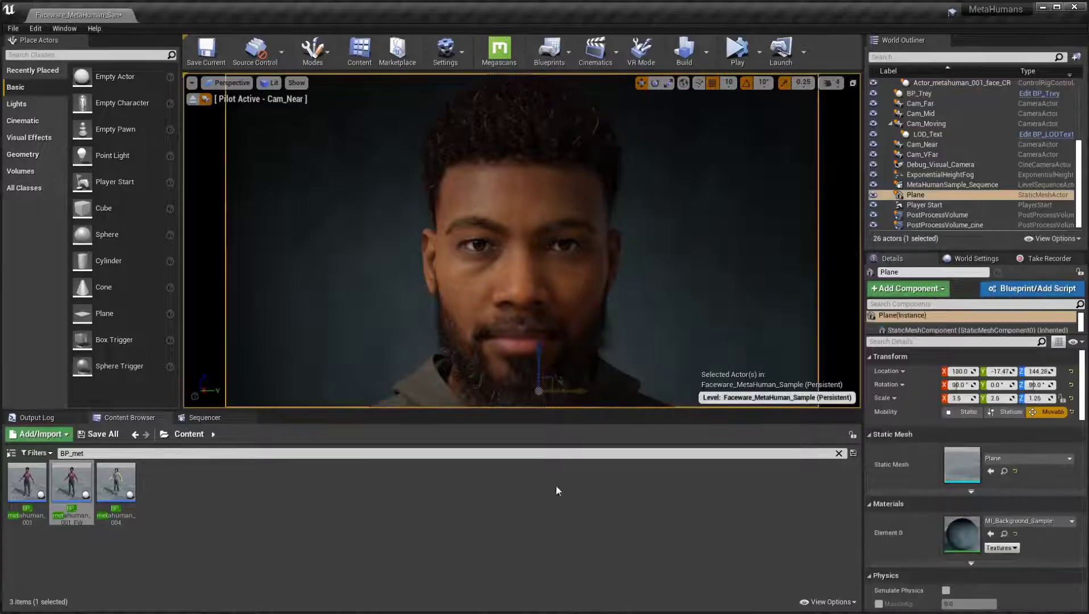